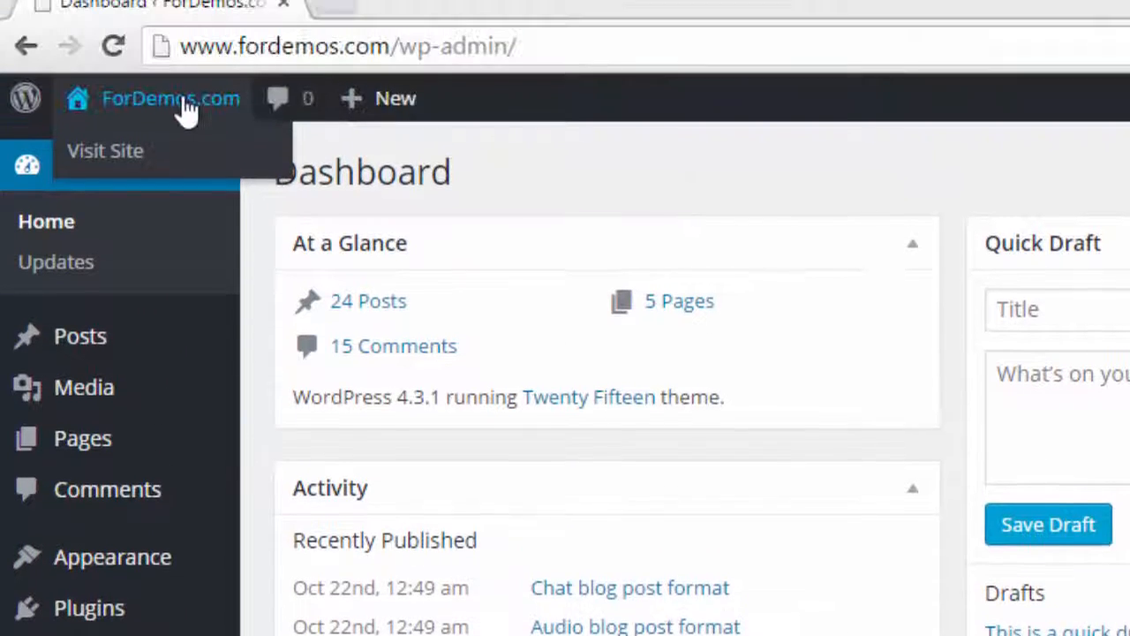
Step: Open the live site and look through the home page's header, sidebar widgets, content and footer
{"action": "left_click", "coordinate": [186, 108]}
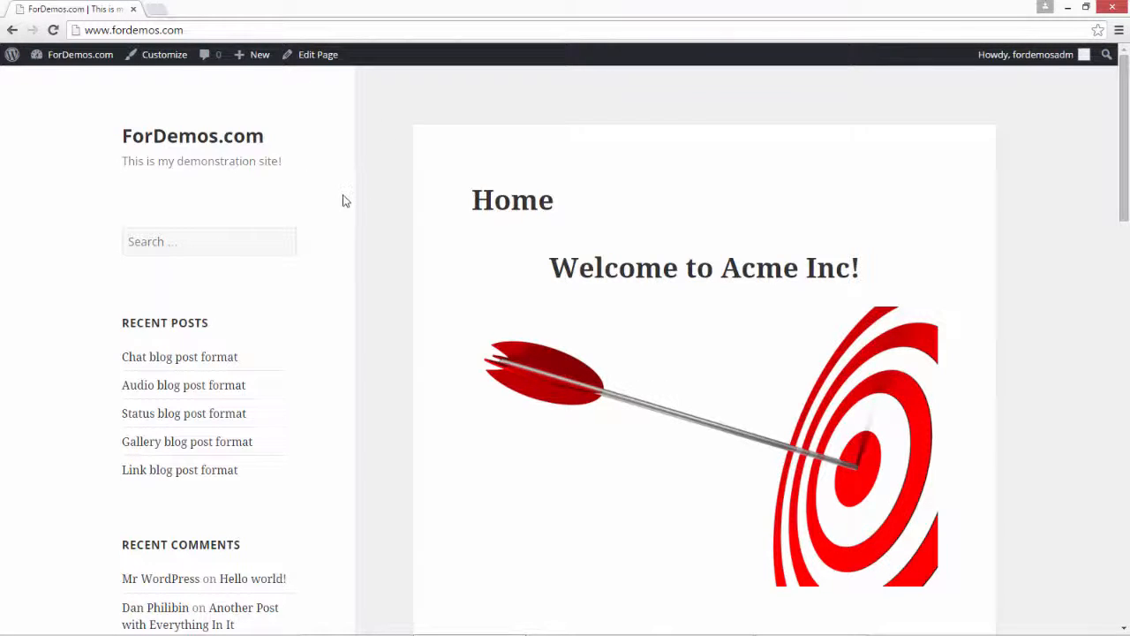
{"action": "scroll", "coordinate": [345, 202], "scroll_direction": "down", "scroll_amount": 1}
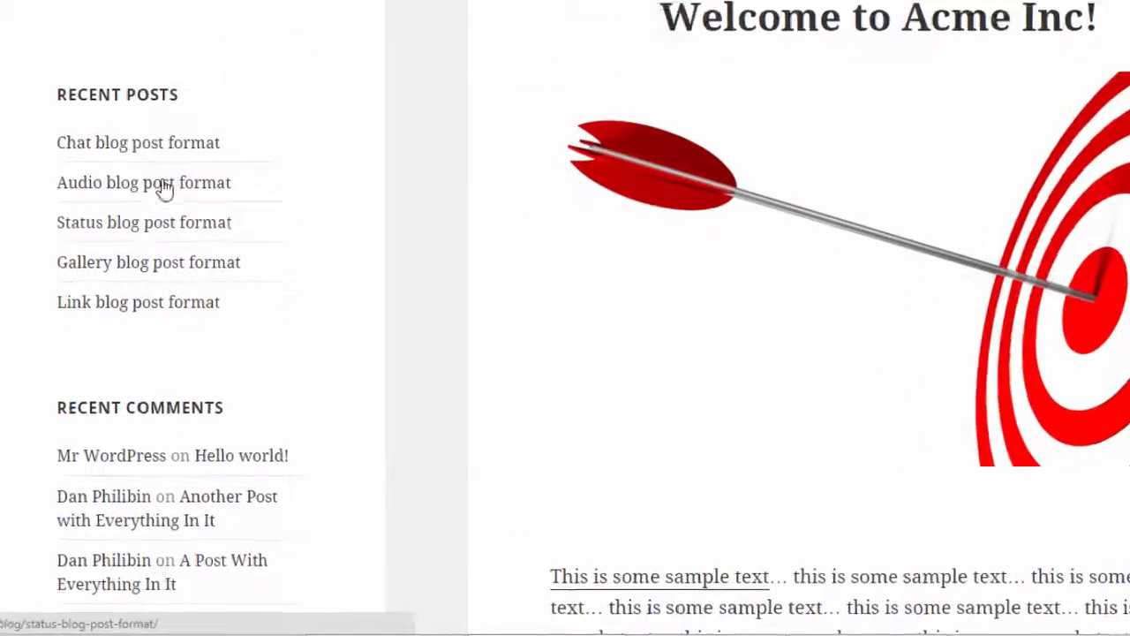
{"action": "scroll", "coordinate": [119, 183], "scroll_direction": "down", "scroll_amount": 3}
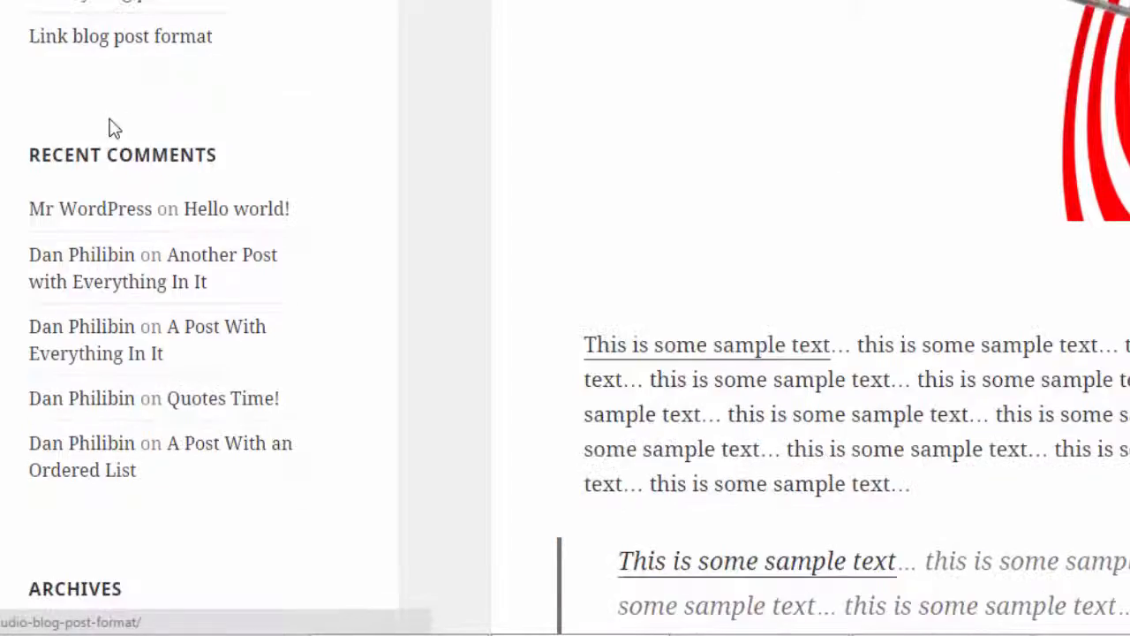
{"action": "scroll", "coordinate": [115, 128], "scroll_direction": "down", "scroll_amount": 7}
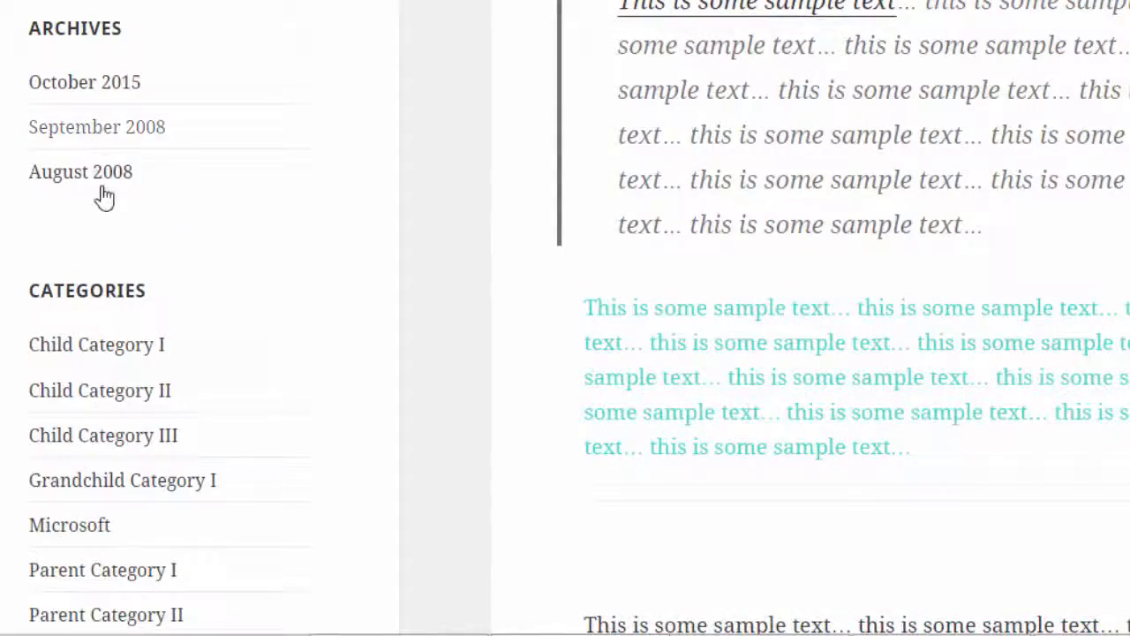
{"action": "scroll", "coordinate": [104, 196], "scroll_direction": "down", "scroll_amount": 7}
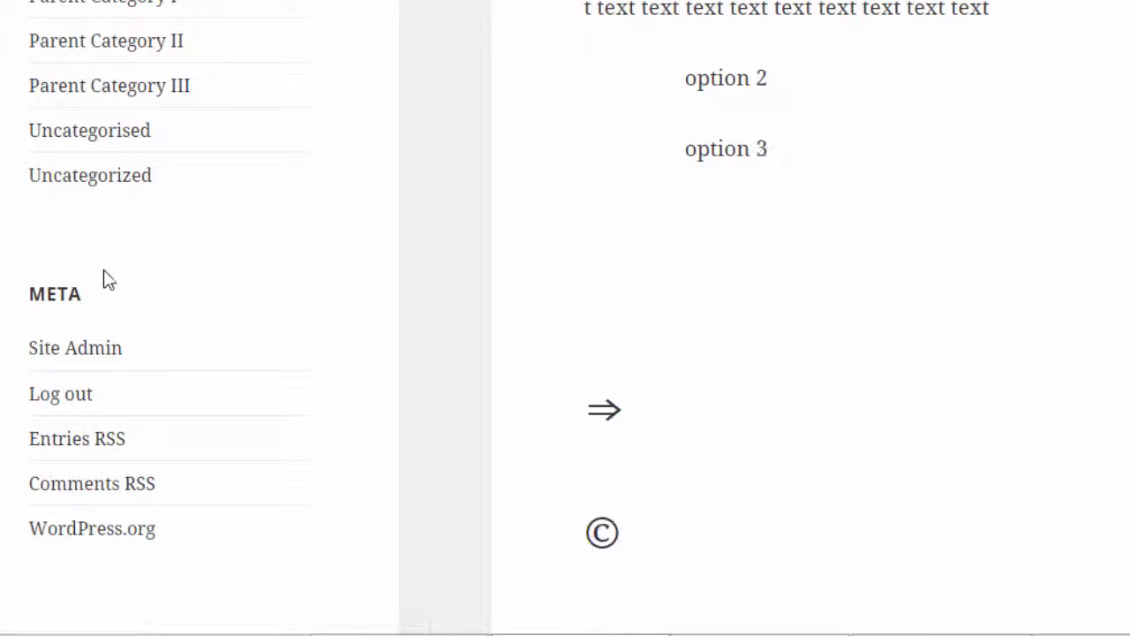
{"action": "scroll", "coordinate": [265, 402], "scroll_direction": "down", "scroll_amount": 5}
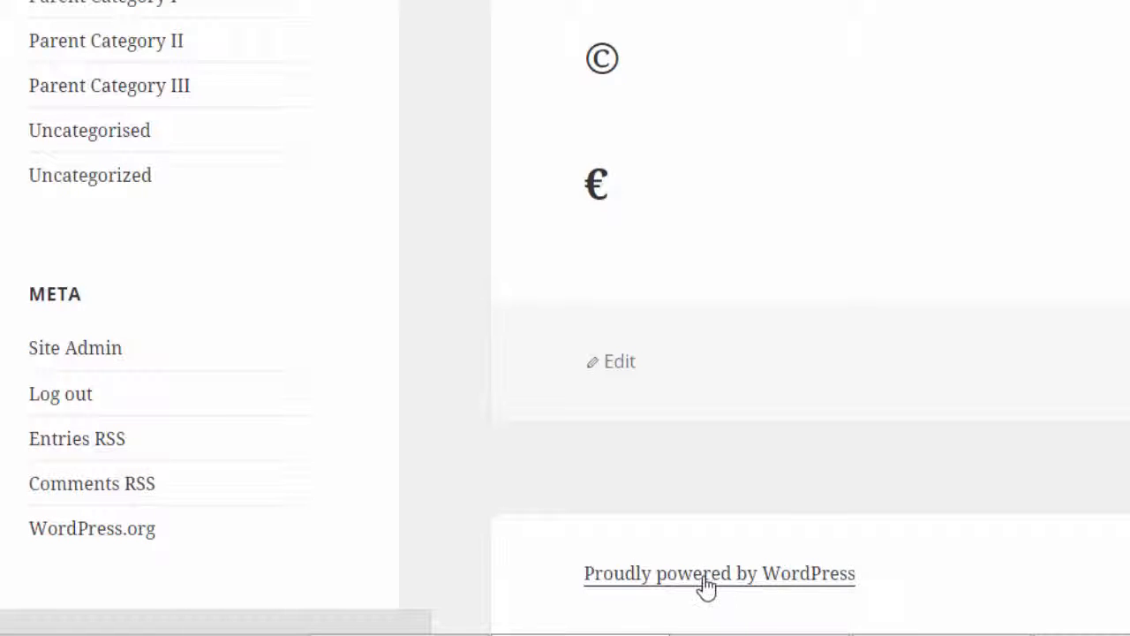
{"action": "scroll", "coordinate": [472, 358], "scroll_direction": "up", "scroll_amount": 15}
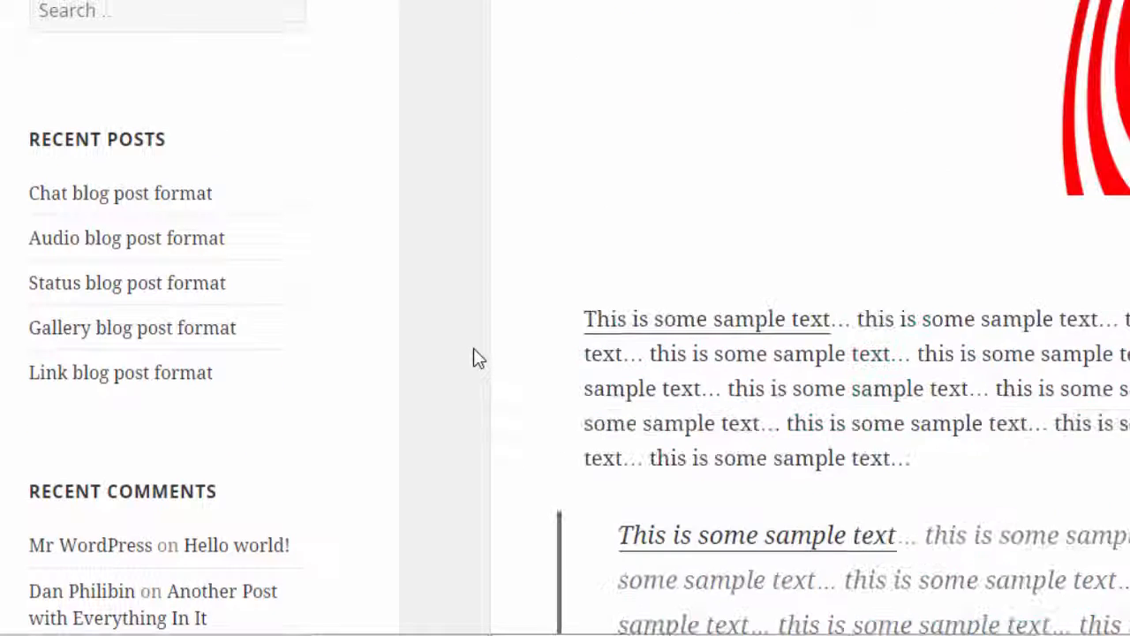
{"action": "scroll", "coordinate": [473, 358], "scroll_direction": "up", "scroll_amount": 4}
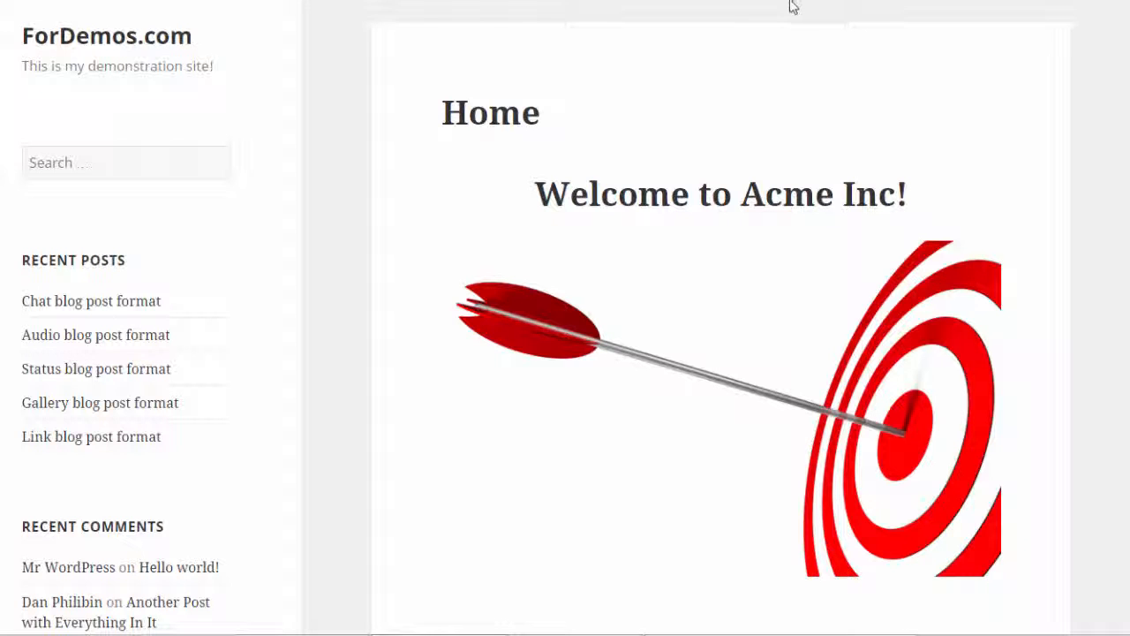
{"action": "scroll", "coordinate": [397, 126], "scroll_direction": "down", "scroll_amount": 15}
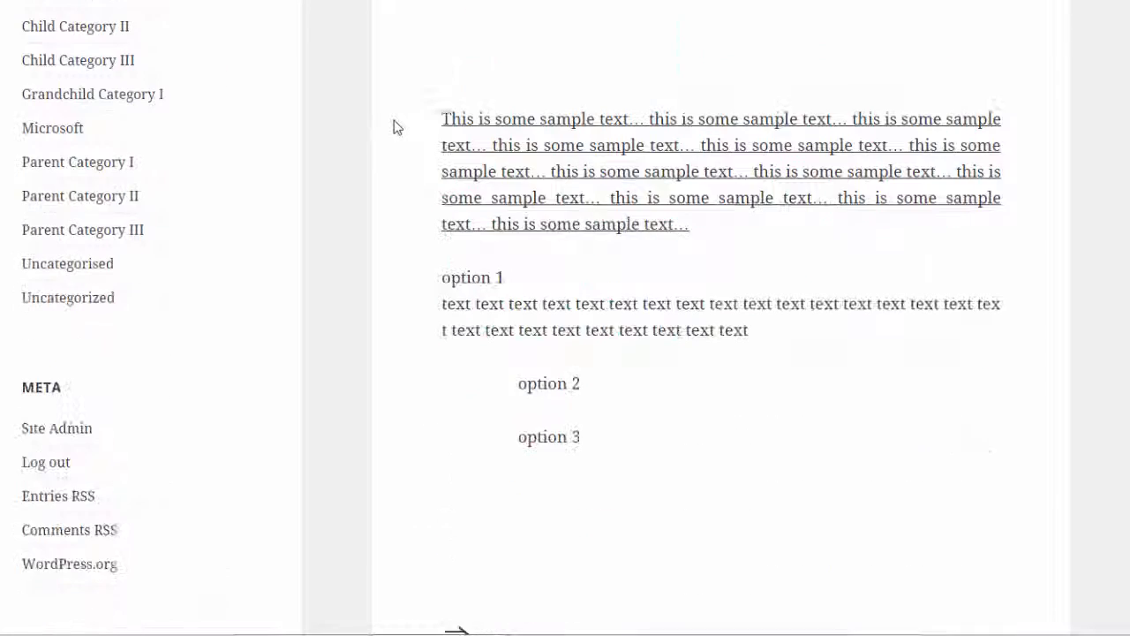
{"action": "scroll", "coordinate": [394, 128], "scroll_direction": "down", "scroll_amount": 6}
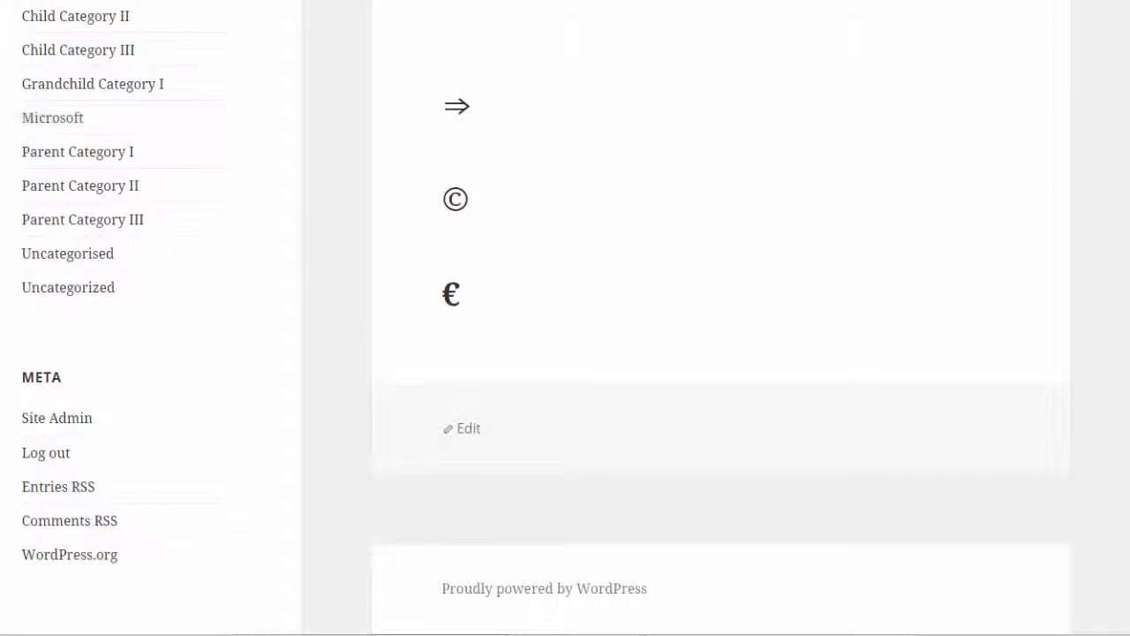
Step: Return to the dashboard, open the theme Customizer and bring up its menu location settings
{"action": "left_click", "coordinate": [106, 67]}
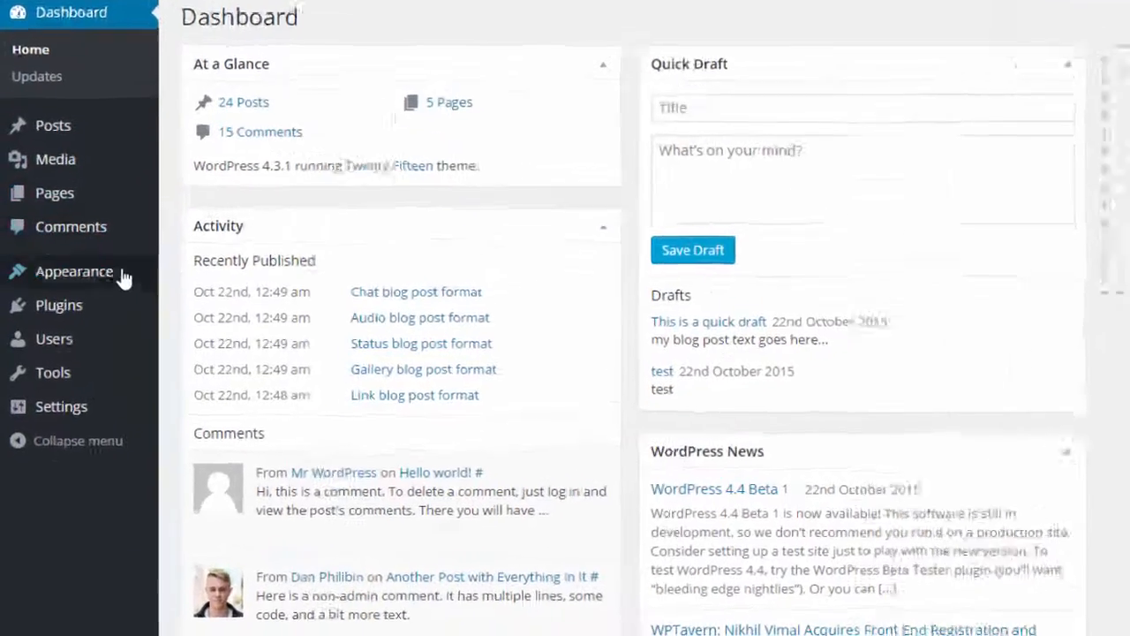
{"action": "mouse_move", "coordinate": [95, 326]}
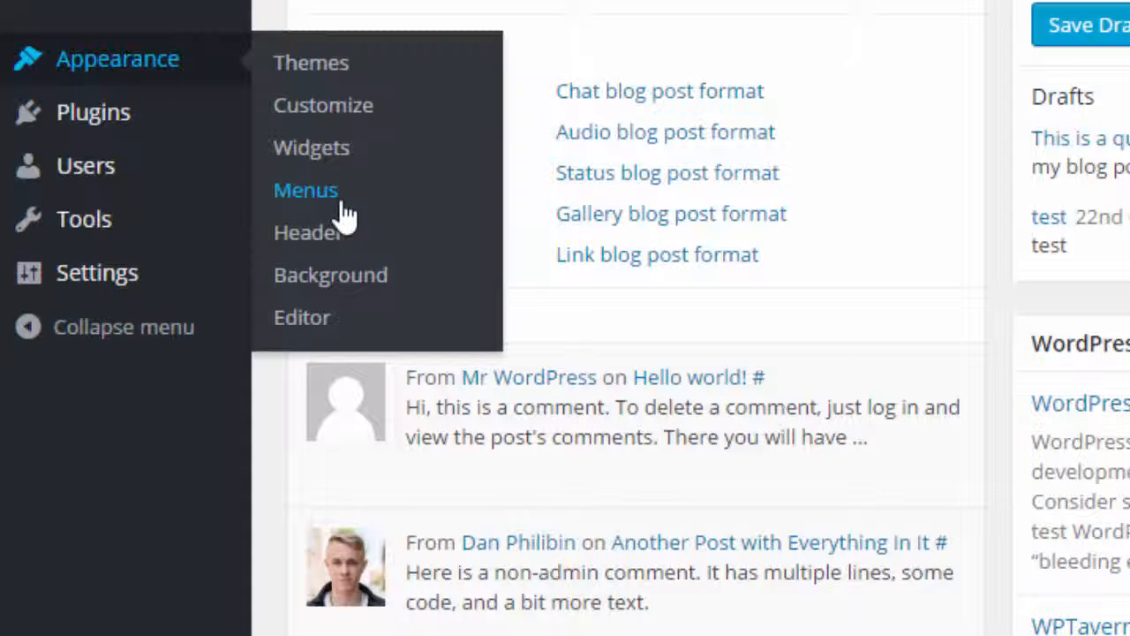
{"action": "left_click", "coordinate": [367, 102]}
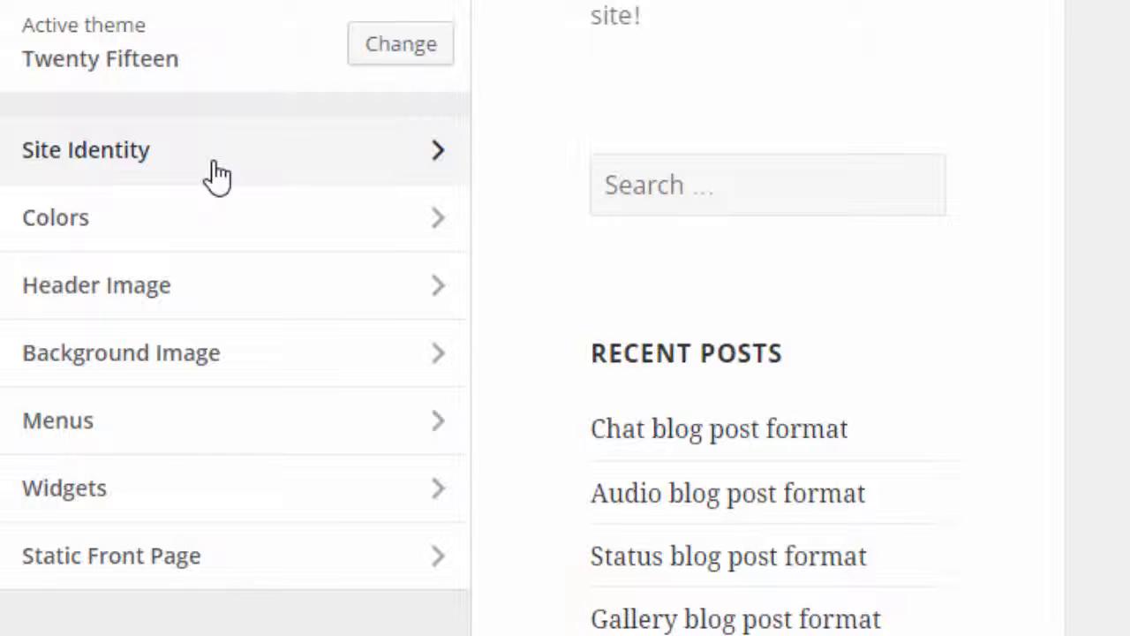
{"action": "left_click", "coordinate": [205, 438]}
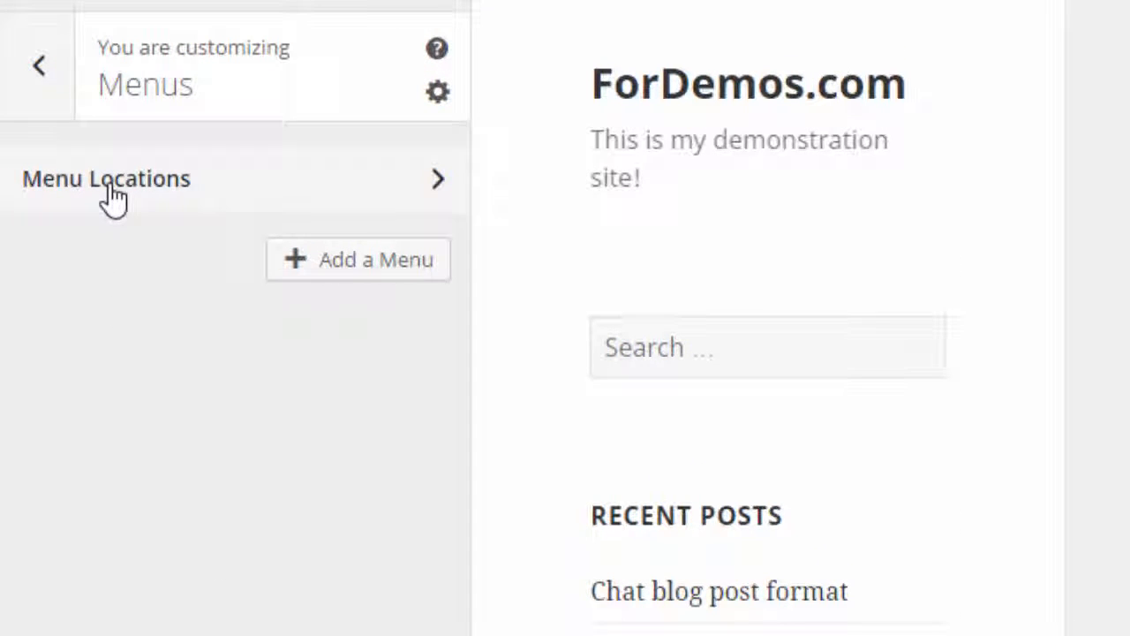
{"action": "left_click", "coordinate": [111, 198]}
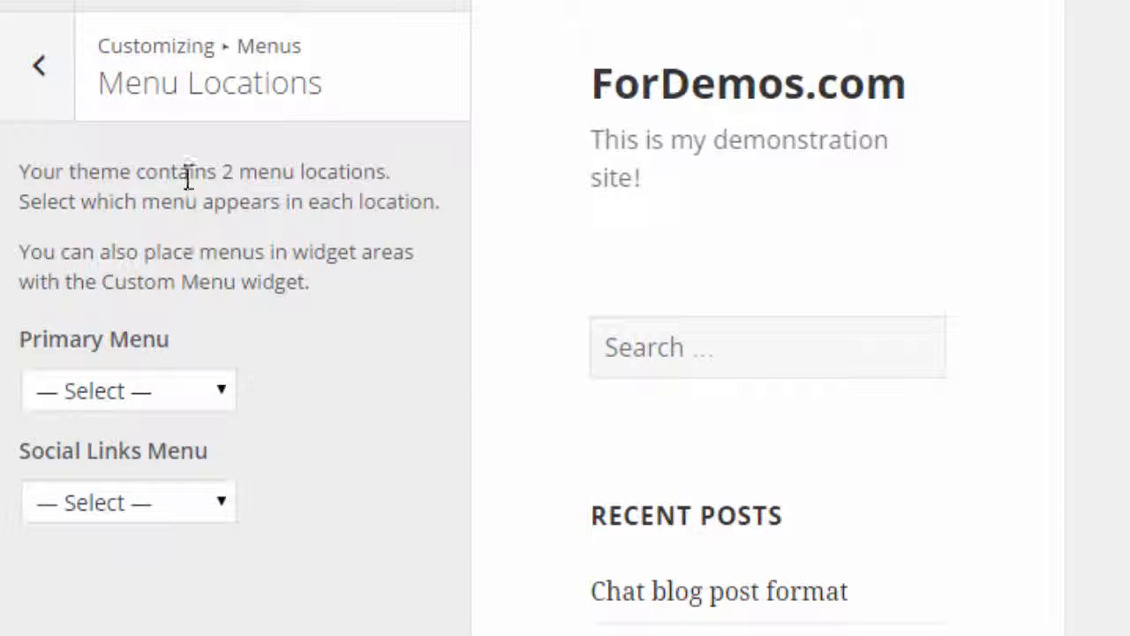
Step: Check which menus can be chosen for the Primary Menu and Social Links Menu locations, and close the Customizer
{"action": "left_click", "coordinate": [181, 391]}
{"action": "left_click", "coordinate": [181, 394]}
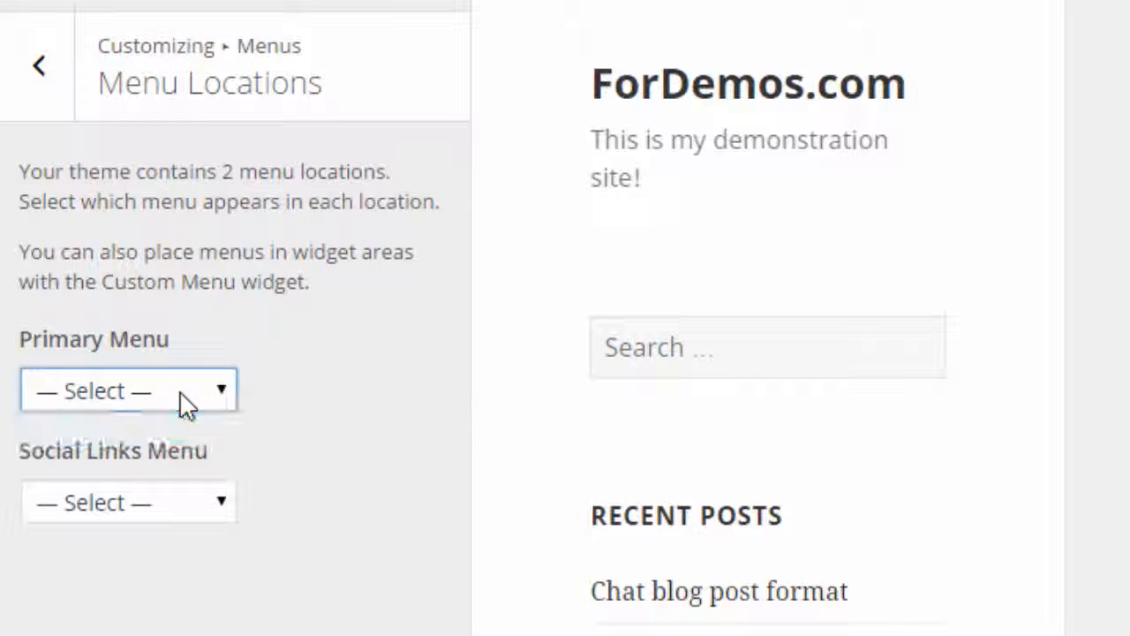
{"action": "left_click", "coordinate": [146, 510]}
{"action": "left_click", "coordinate": [145, 512]}
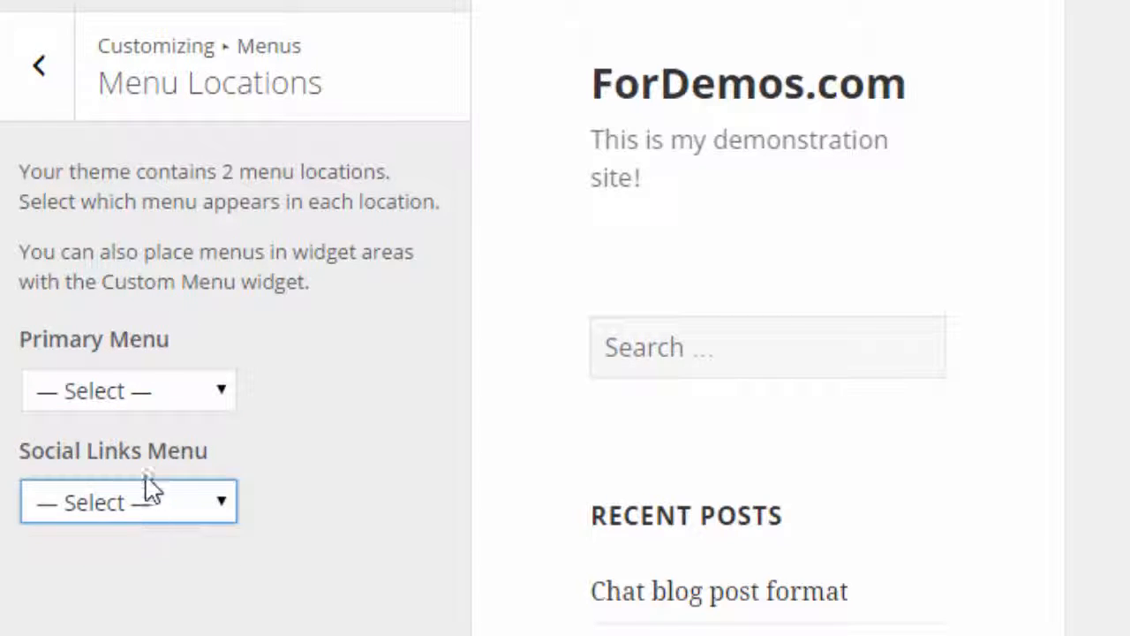
{"action": "left_click", "coordinate": [137, 404]}
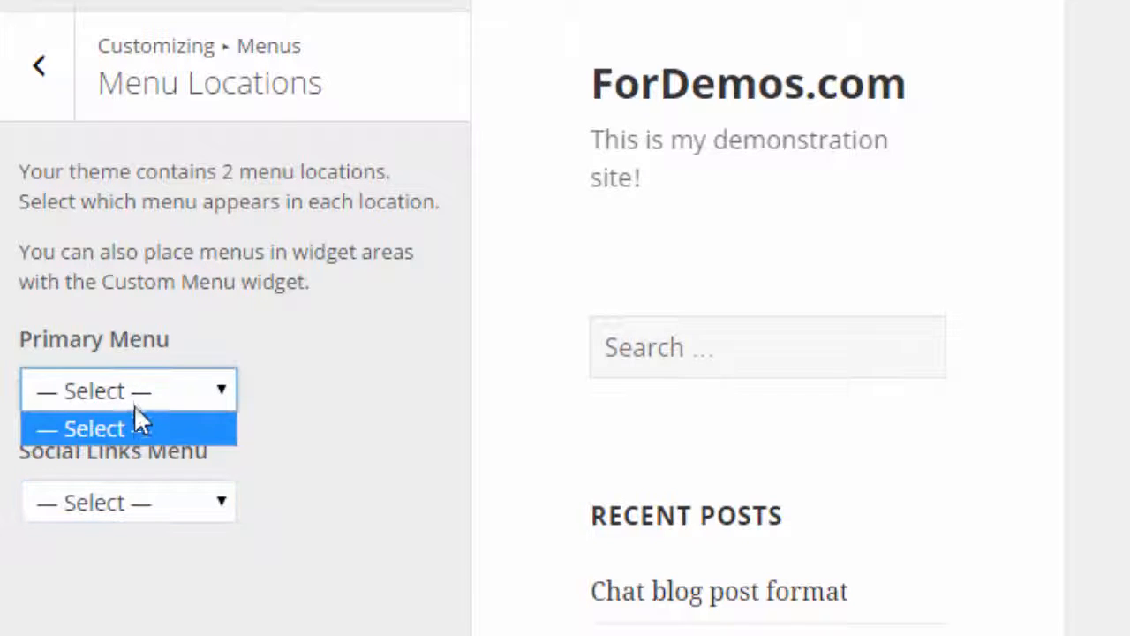
{"action": "left_click", "coordinate": [139, 389]}
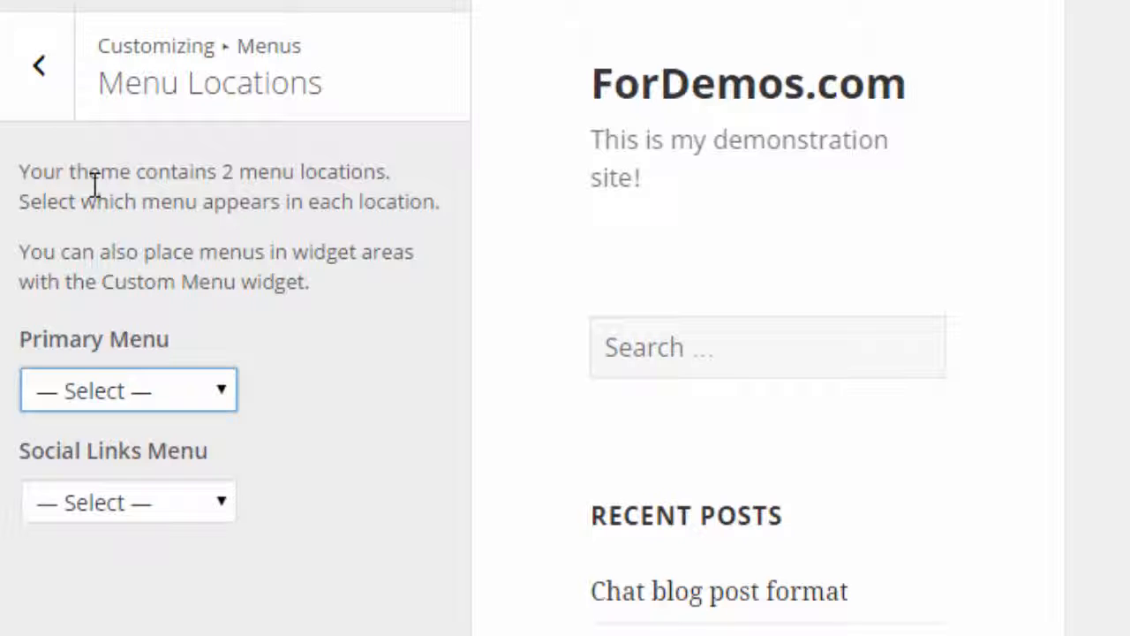
{"action": "left_click", "coordinate": [45, 74]}
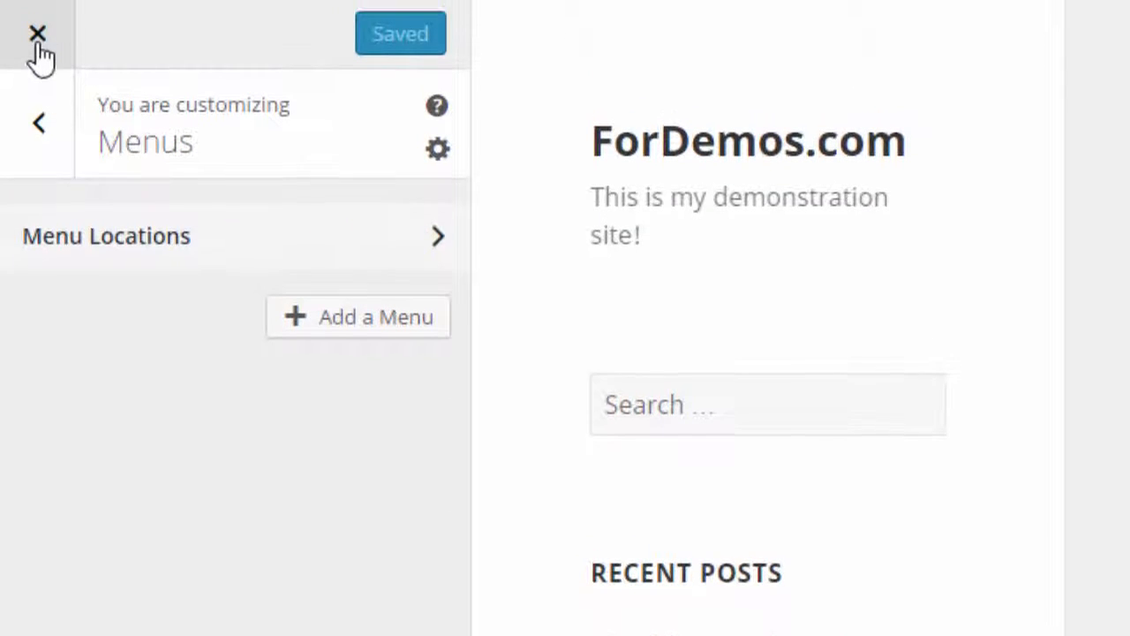
{"action": "left_click", "coordinate": [38, 44]}
Step: Open the Menus administration page for the site's appearance
{"action": "mouse_move", "coordinate": [168, 540]}
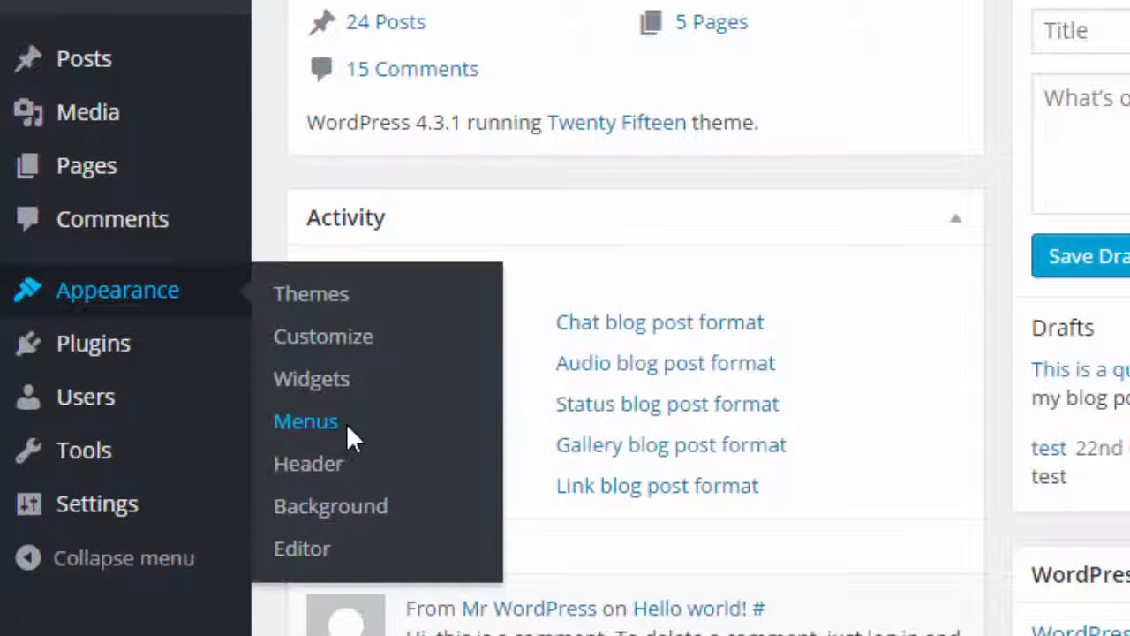
{"action": "left_click", "coordinate": [347, 424]}
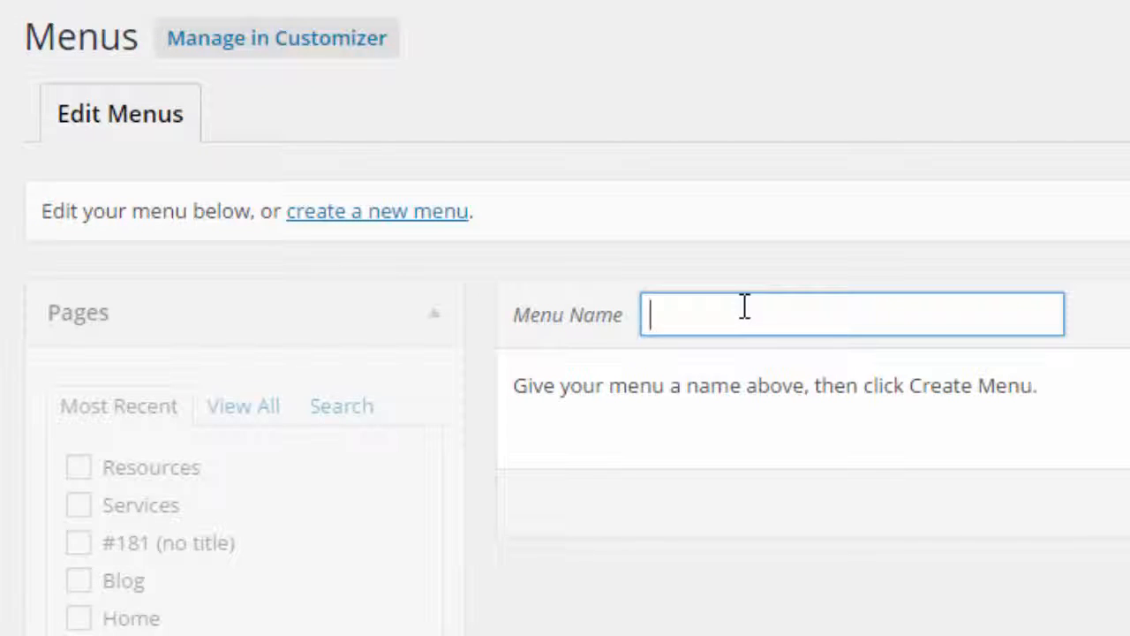
{"action": "type", "text": "Main"}
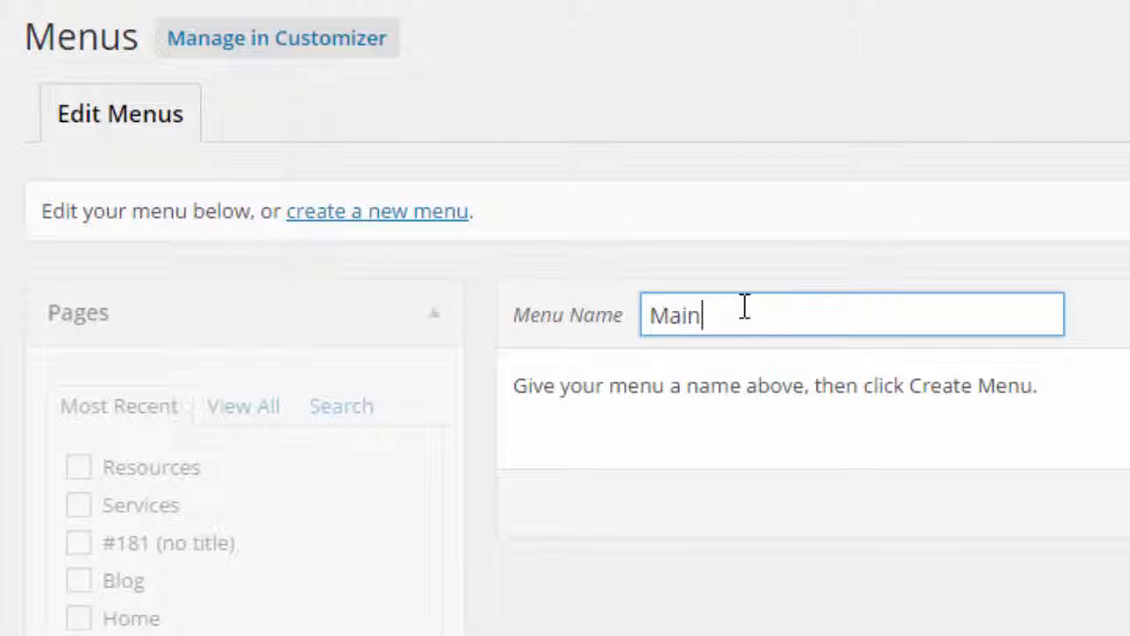
{"action": "key", "text": "BackSpace"}
{"action": "key", "text": "BackSpace"}
{"action": "key", "text": "BackSpace"}
{"action": "key", "text": "BackSpace"}
{"action": "type", "text": "Heade"}
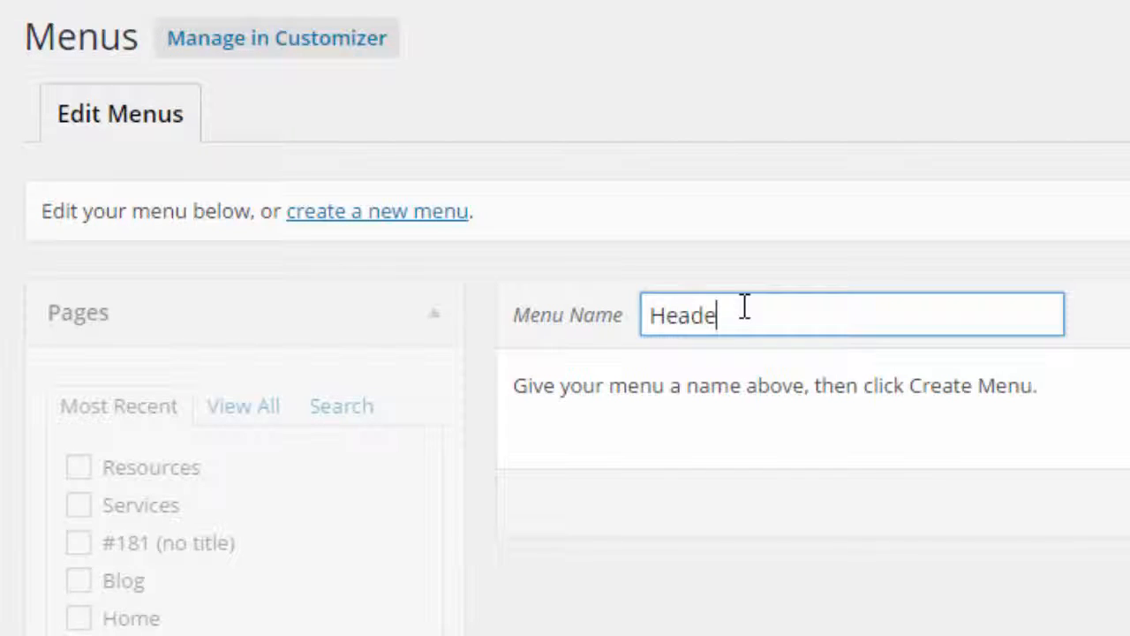
{"action": "type", "text": "r"}
{"action": "key", "text": "BackSpace"}
{"action": "key", "text": "BackSpace"}
{"action": "key", "text": "BackSpace"}
{"action": "key", "text": "BackSpace"}
{"action": "key", "text": "BackSpace"}
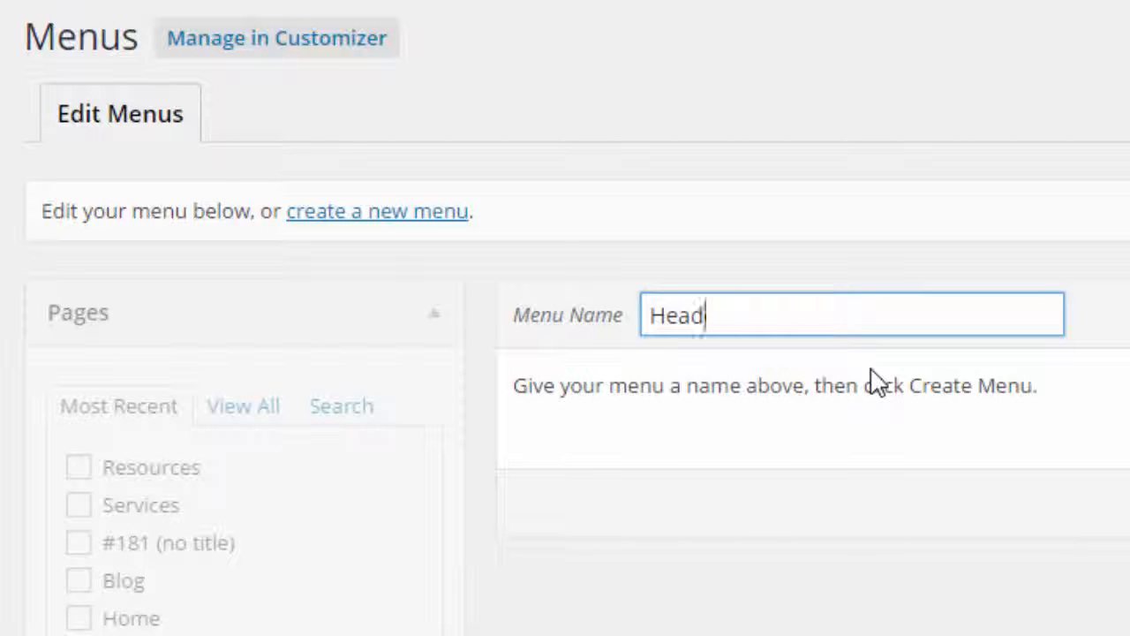
Step: Create a menu named Main and assign it to the Primary Menu theme location
{"action": "type", "text": "main"}
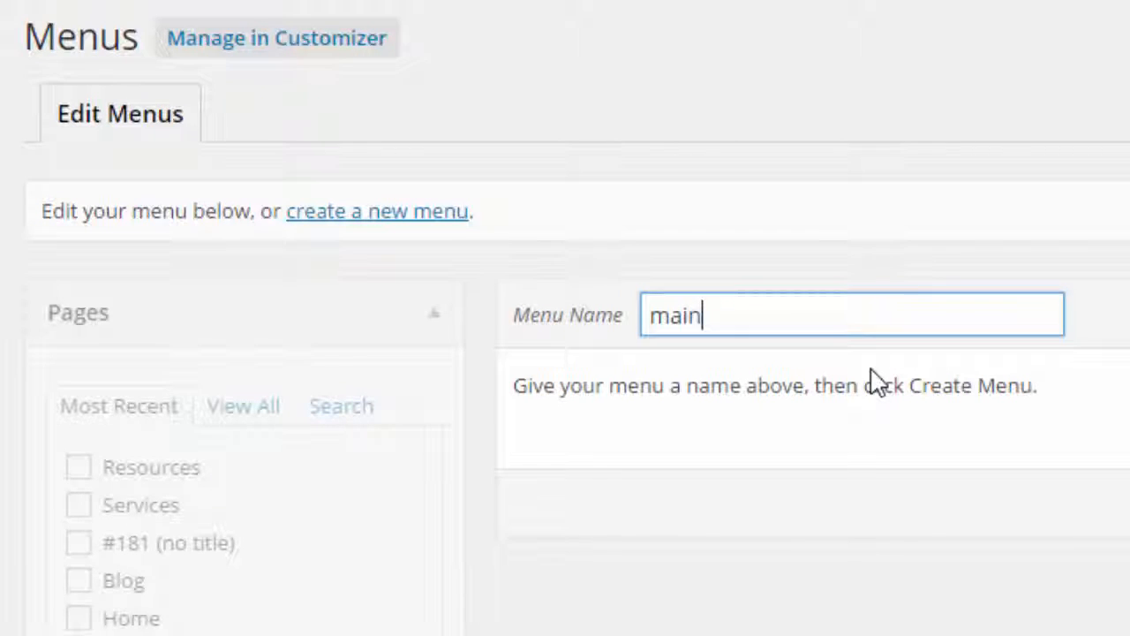
{"action": "key", "text": "ctrl+a"}
{"action": "type", "text": "Main"}
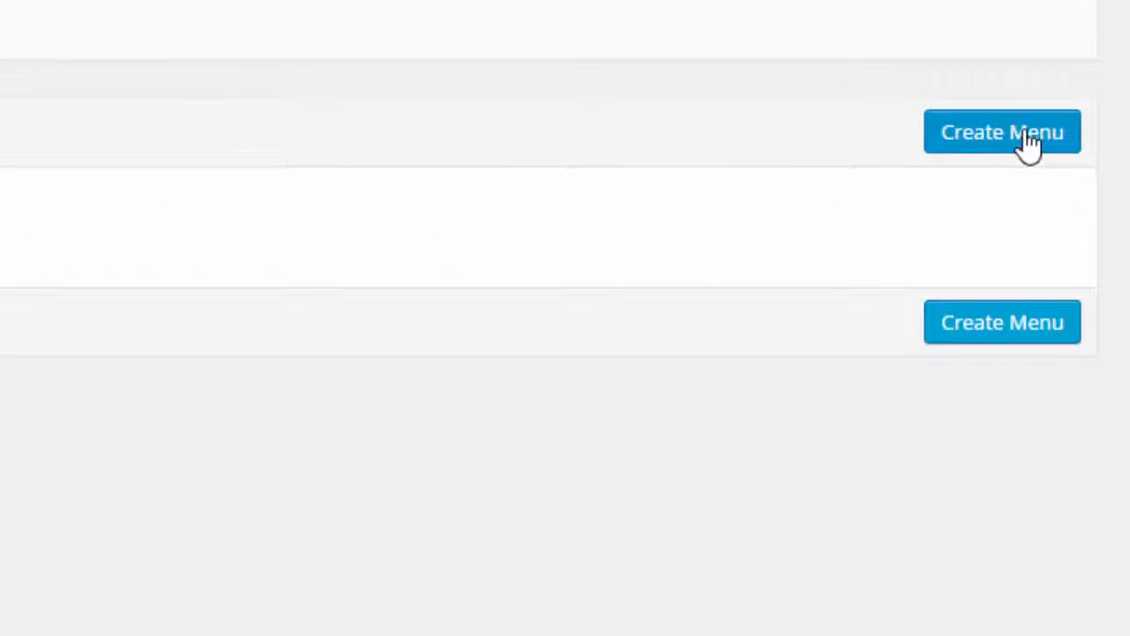
{"action": "left_click", "coordinate": [1029, 144]}
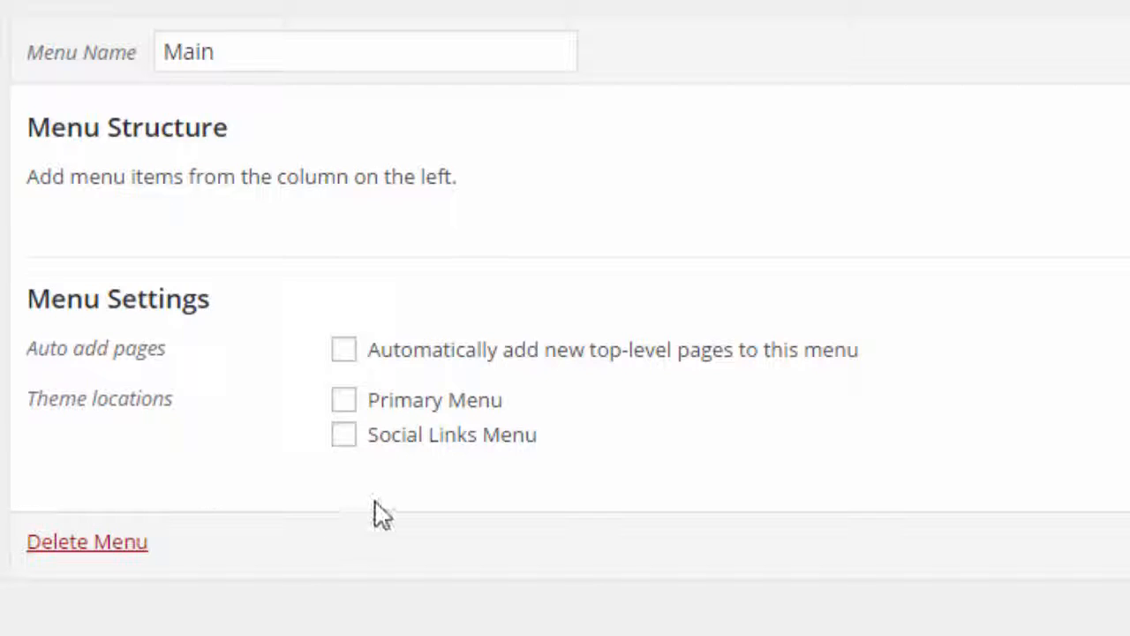
{"action": "left_click", "coordinate": [345, 406]}
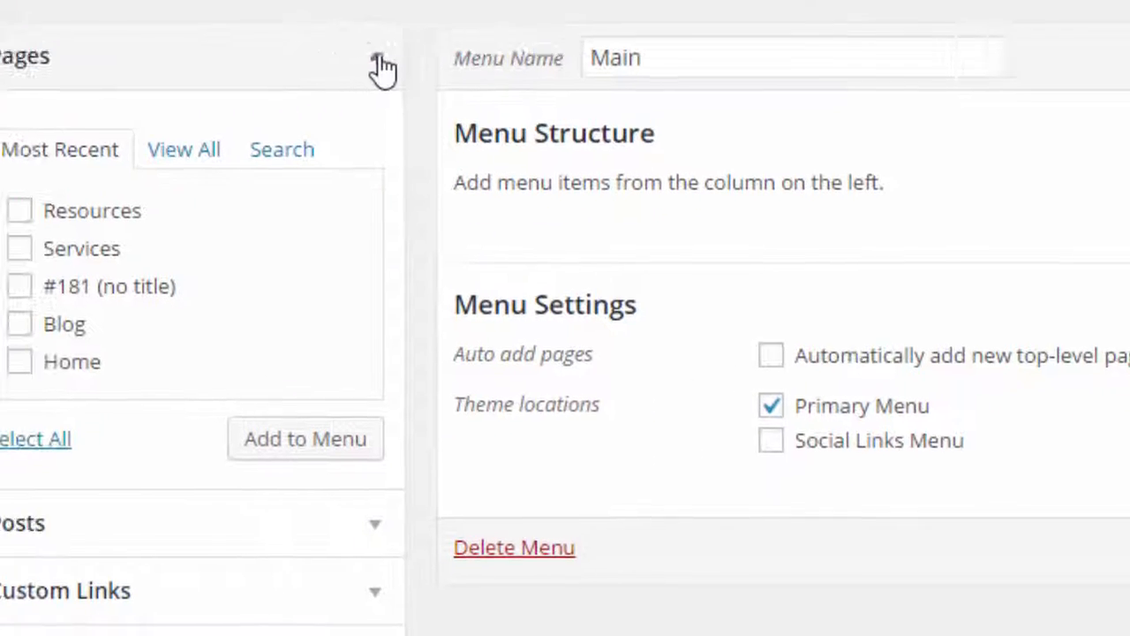
Step: Add every category from the full category list to the Main menu
{"action": "left_click", "coordinate": [424, 49]}
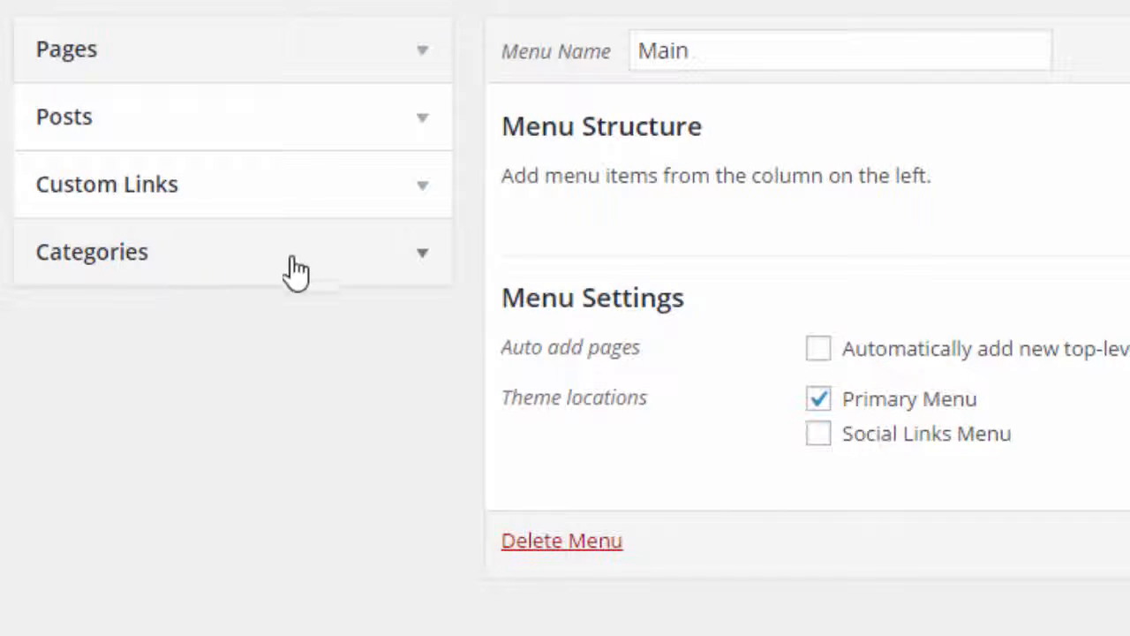
{"action": "left_click", "coordinate": [413, 248]}
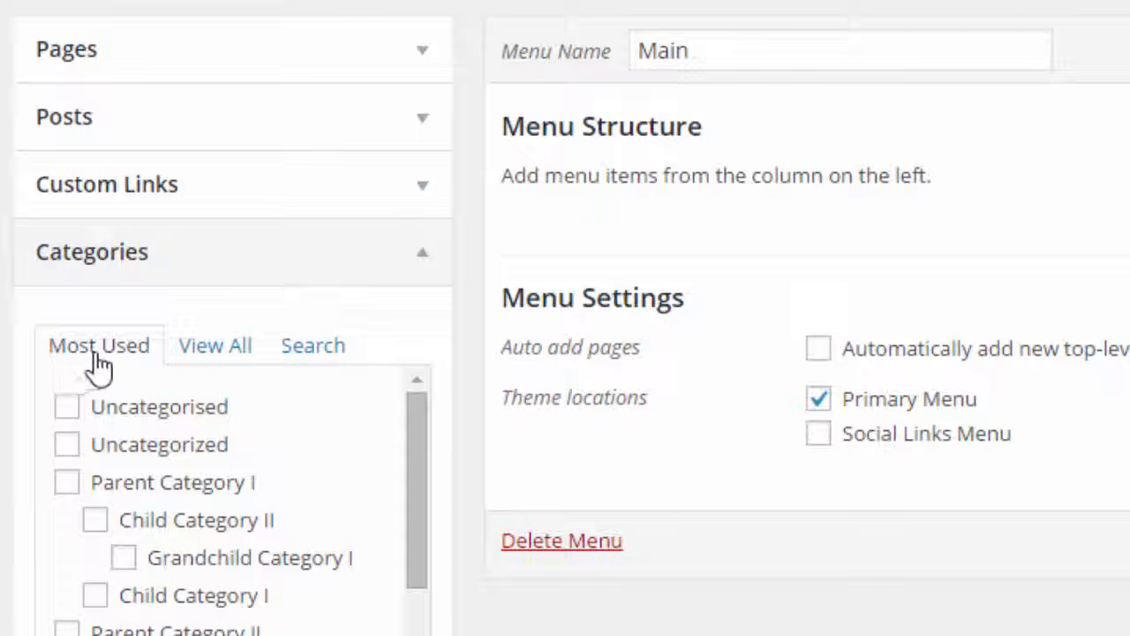
{"action": "left_click", "coordinate": [220, 353]}
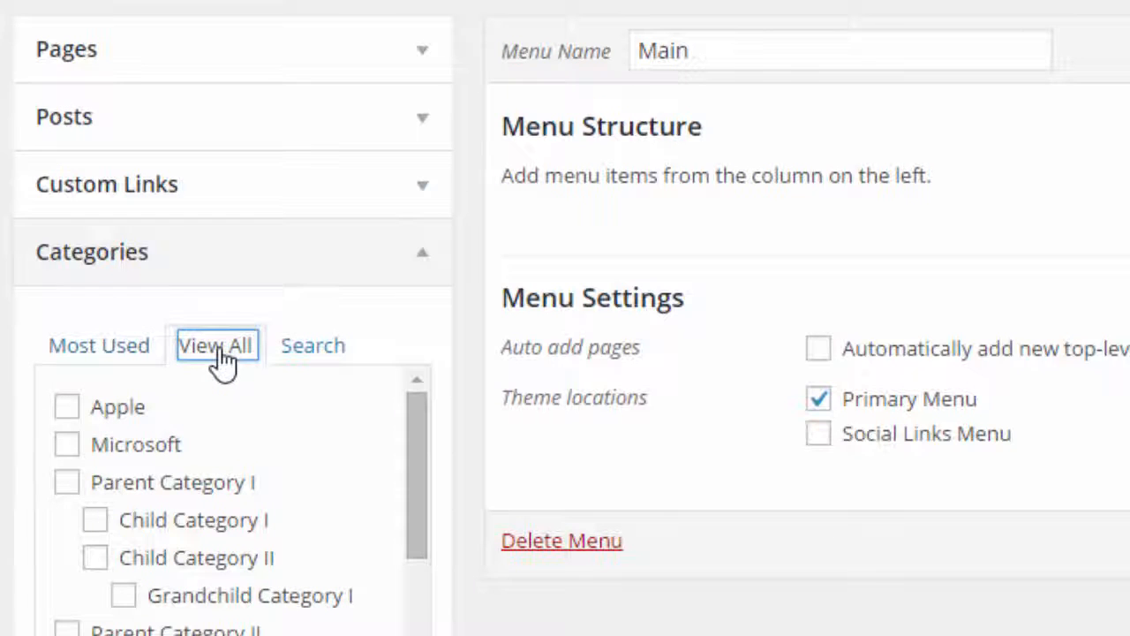
{"action": "scroll", "coordinate": [239, 358], "scroll_direction": "down", "scroll_amount": 3}
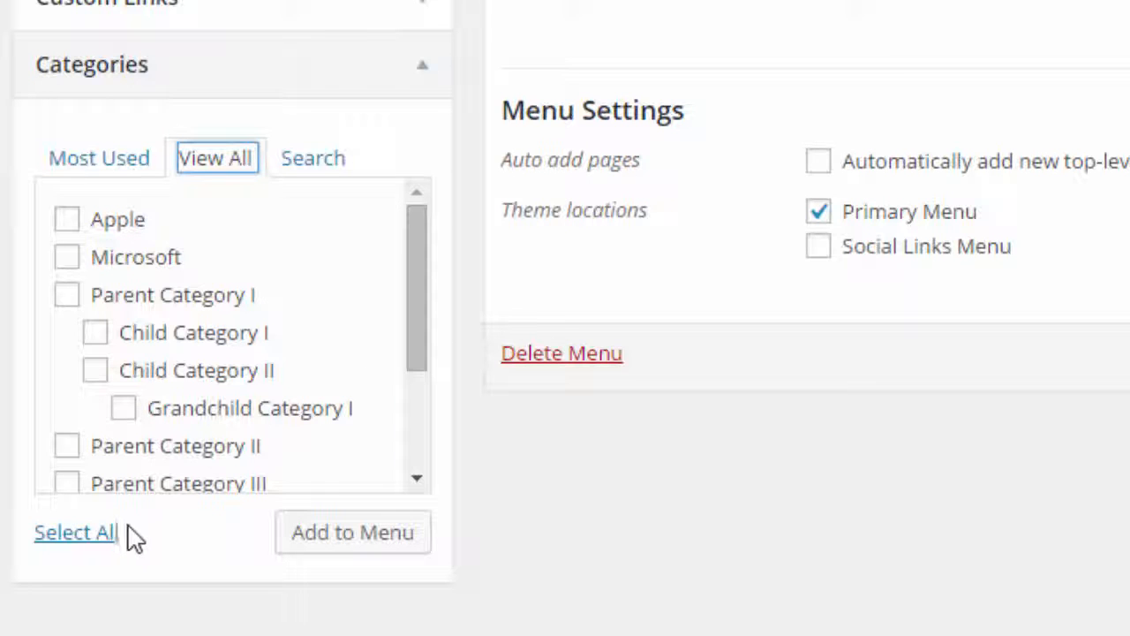
{"action": "left_click", "coordinate": [80, 537]}
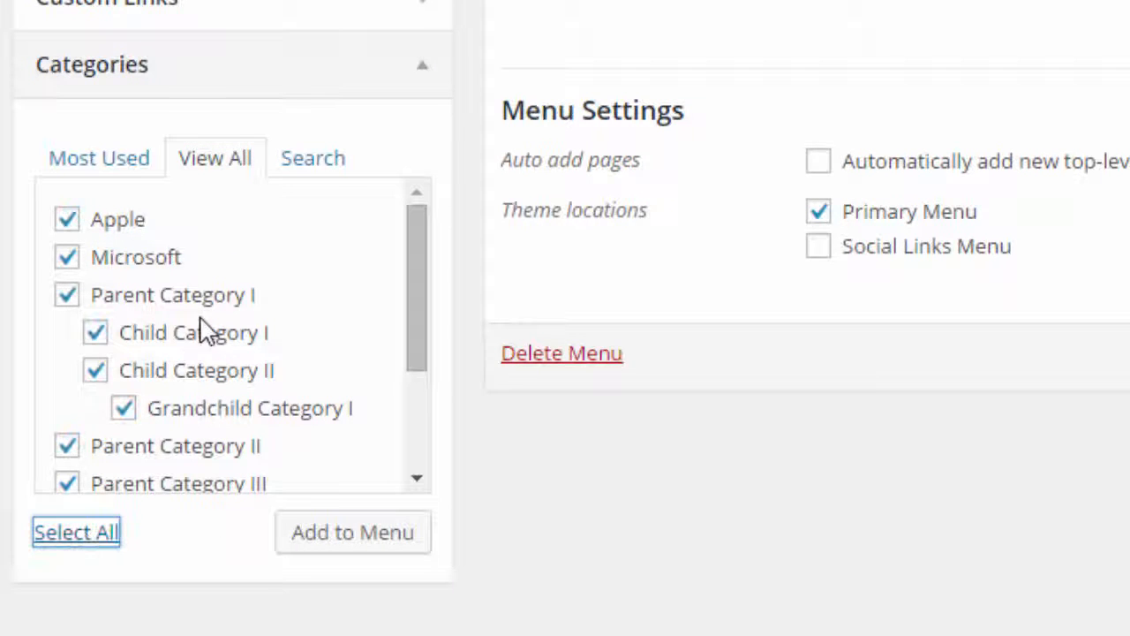
{"action": "mouse_move", "coordinate": [415, 274]}
{"action": "left_mouse_down"}
{"action": "mouse_move", "coordinate": [411, 408]}
{"action": "mouse_move", "coordinate": [416, 272]}
{"action": "left_mouse_up"}
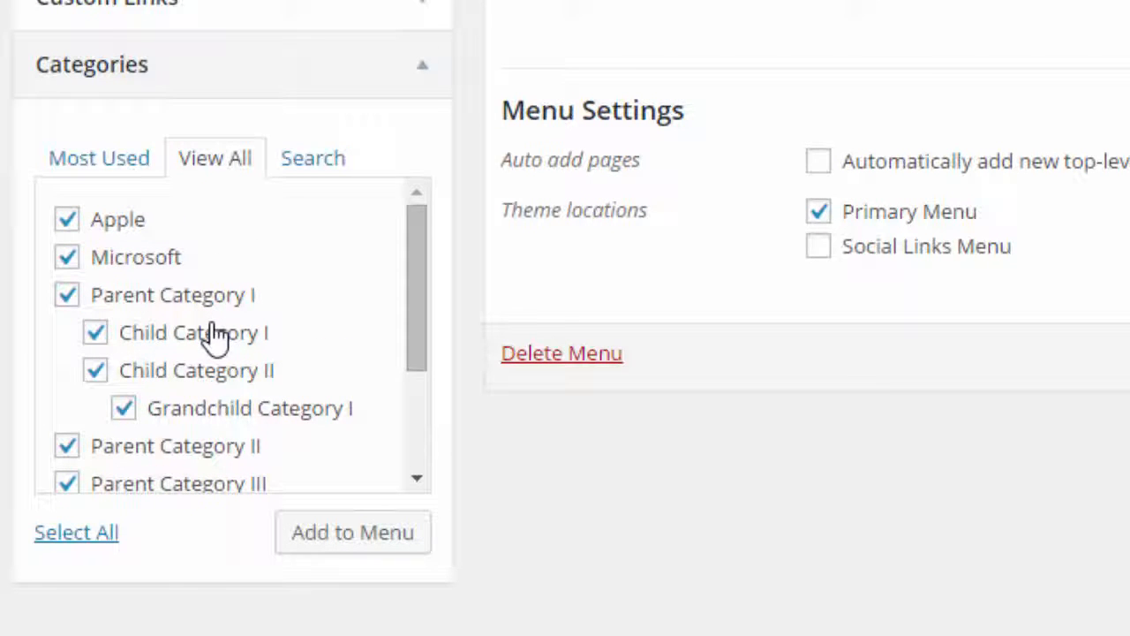
{"action": "left_click", "coordinate": [391, 550]}
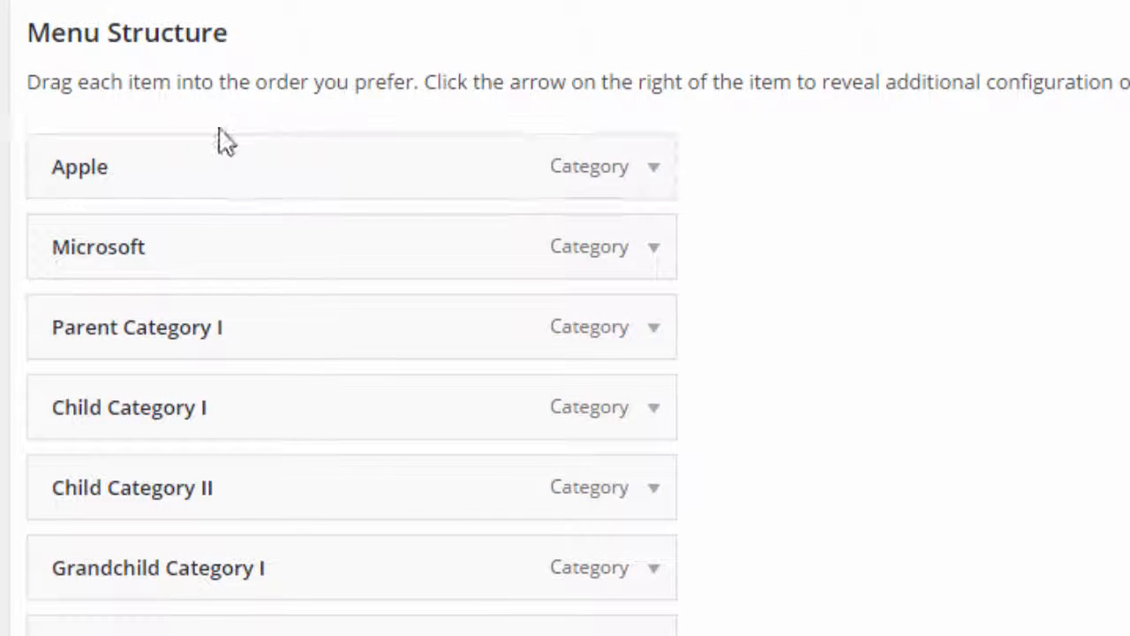
Step: Nest Child Category I and Child Category II under Parent Category I, and Grandchild Category I under Child Category II
{"action": "scroll", "coordinate": [296, 142], "scroll_direction": "down", "scroll_amount": 1}
{"action": "scroll", "coordinate": [296, 142], "scroll_direction": "down", "scroll_amount": 4}
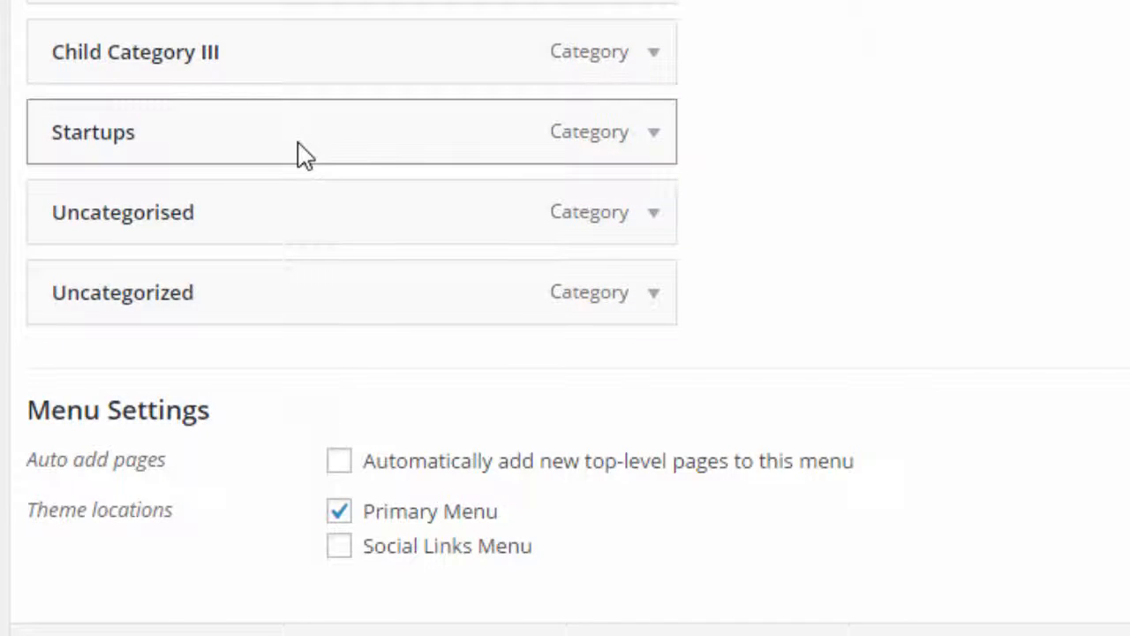
{"action": "scroll", "coordinate": [298, 151], "scroll_direction": "up", "scroll_amount": 3}
{"action": "scroll", "coordinate": [297, 142], "scroll_direction": "up", "scroll_amount": 1}
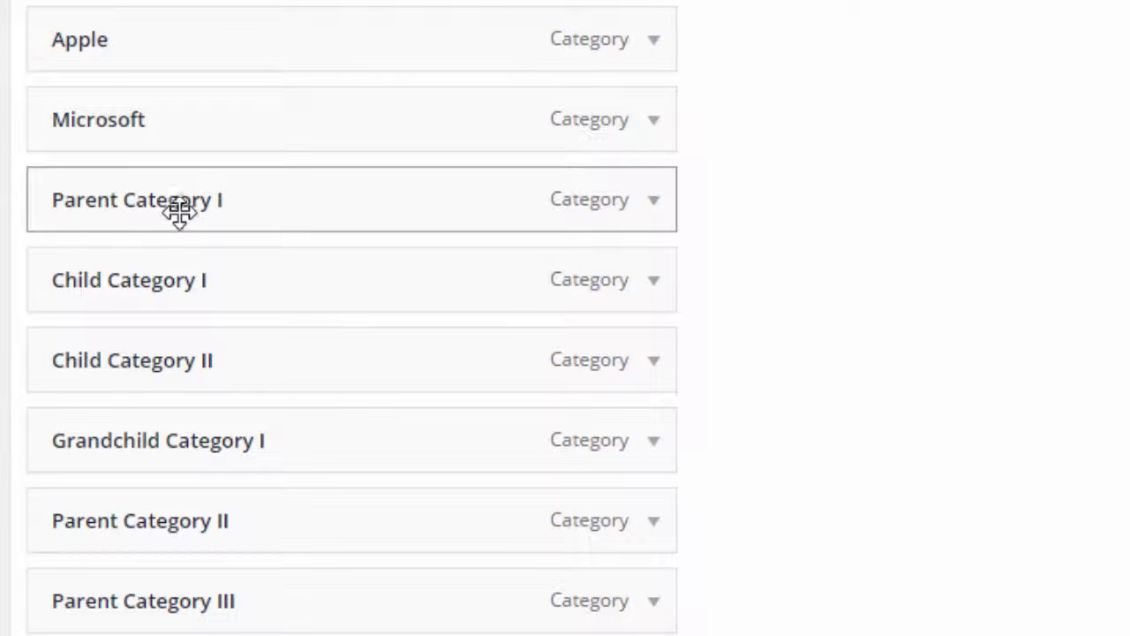
{"action": "left_click_drag", "start_coordinate": [159, 283], "coordinate": [206, 283]}
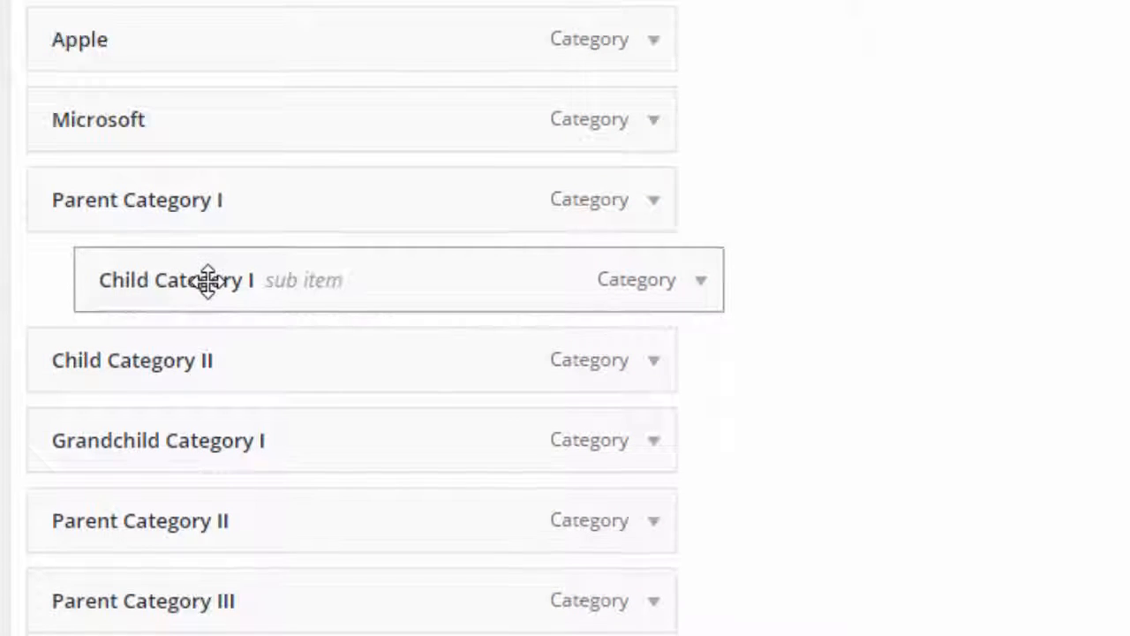
{"action": "left_click_drag", "start_coordinate": [135, 359], "coordinate": [179, 359]}
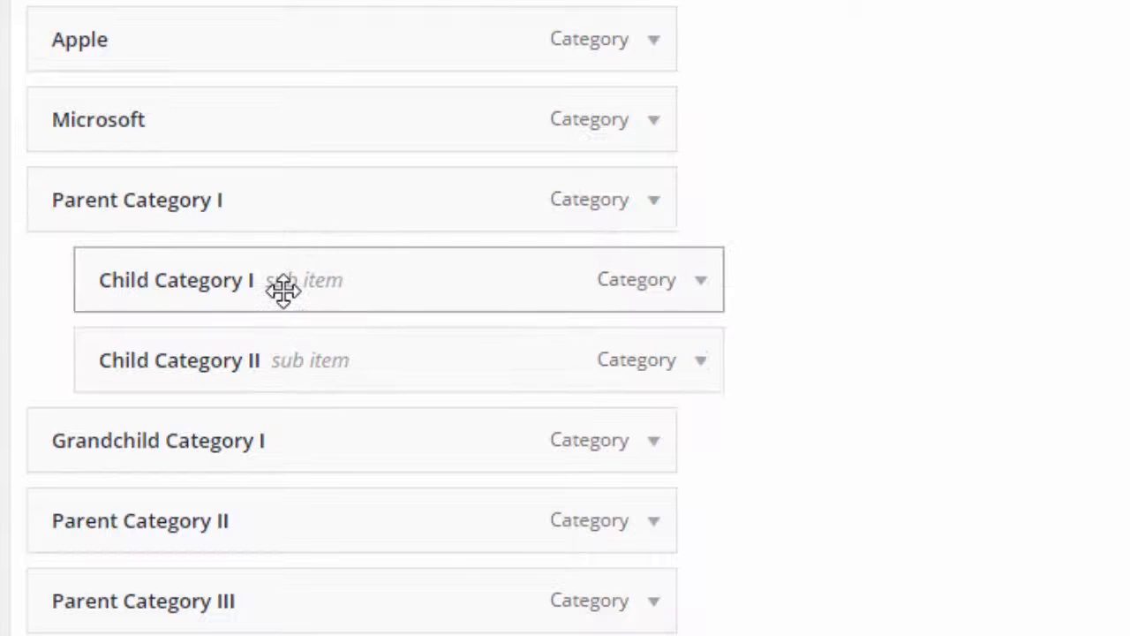
{"action": "scroll", "coordinate": [282, 291], "scroll_direction": "down", "scroll_amount": 4}
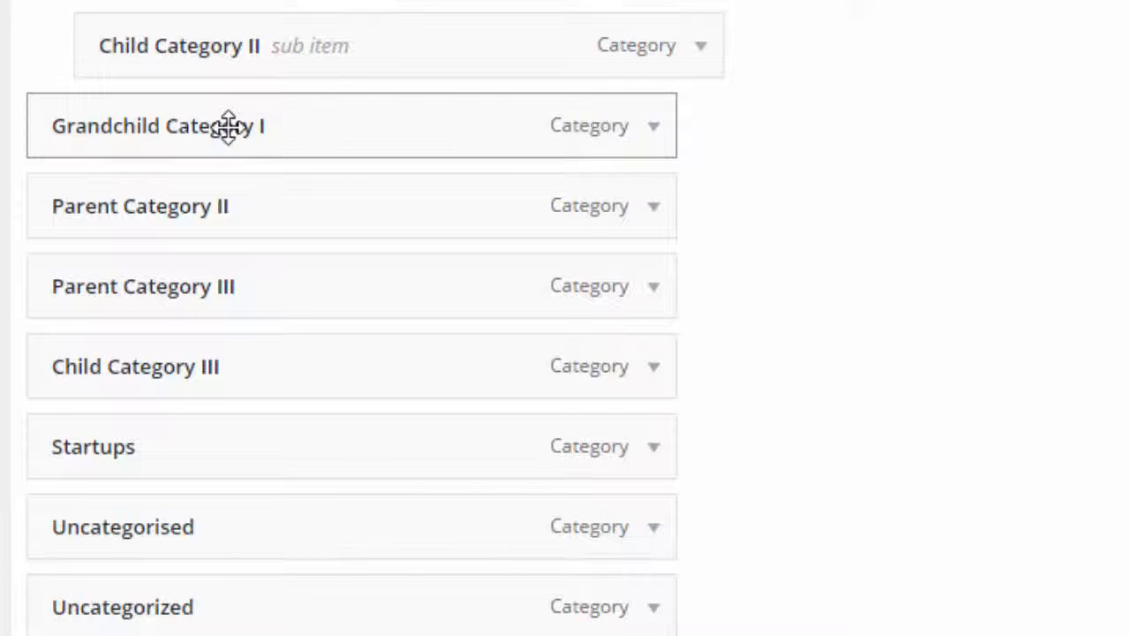
{"action": "left_click_drag", "start_coordinate": [239, 127], "coordinate": [335, 124]}
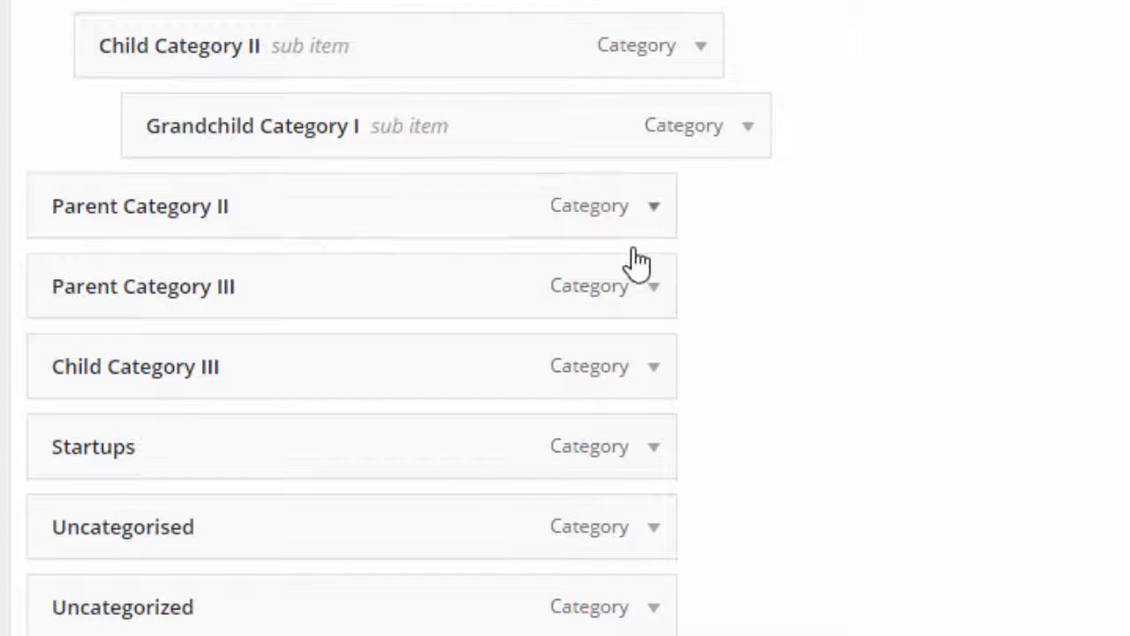
Step: Remove the Uncategorized and Uncategorised items from the menu structure
{"action": "left_click", "coordinate": [656, 205]}
{"action": "scroll", "coordinate": [654, 219], "scroll_direction": "down", "scroll_amount": 4}
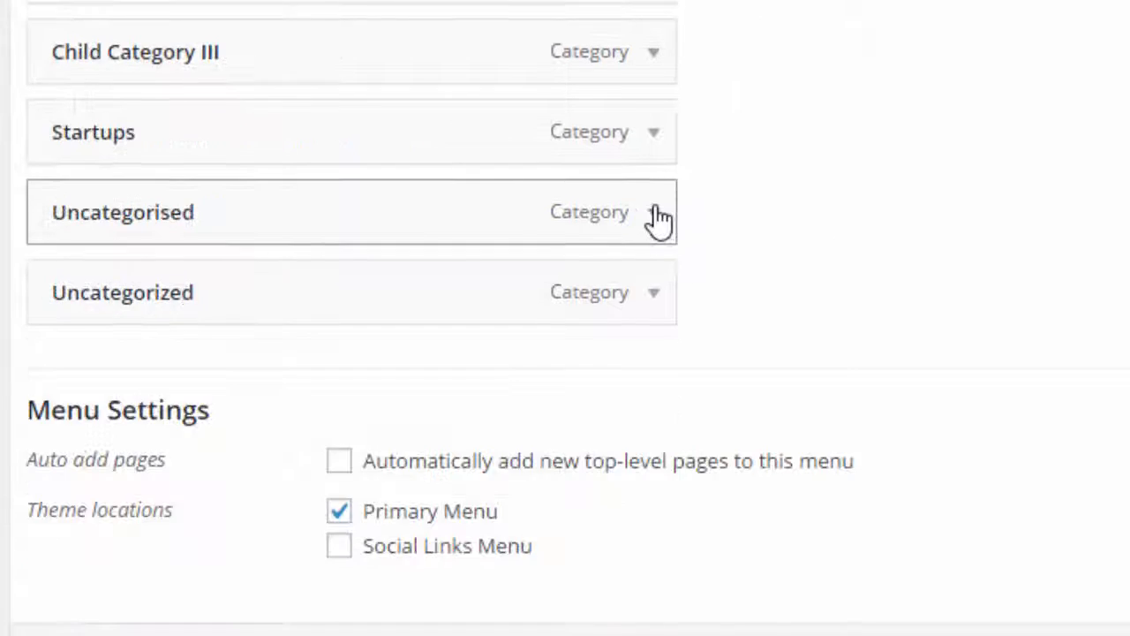
{"action": "left_click", "coordinate": [655, 295]}
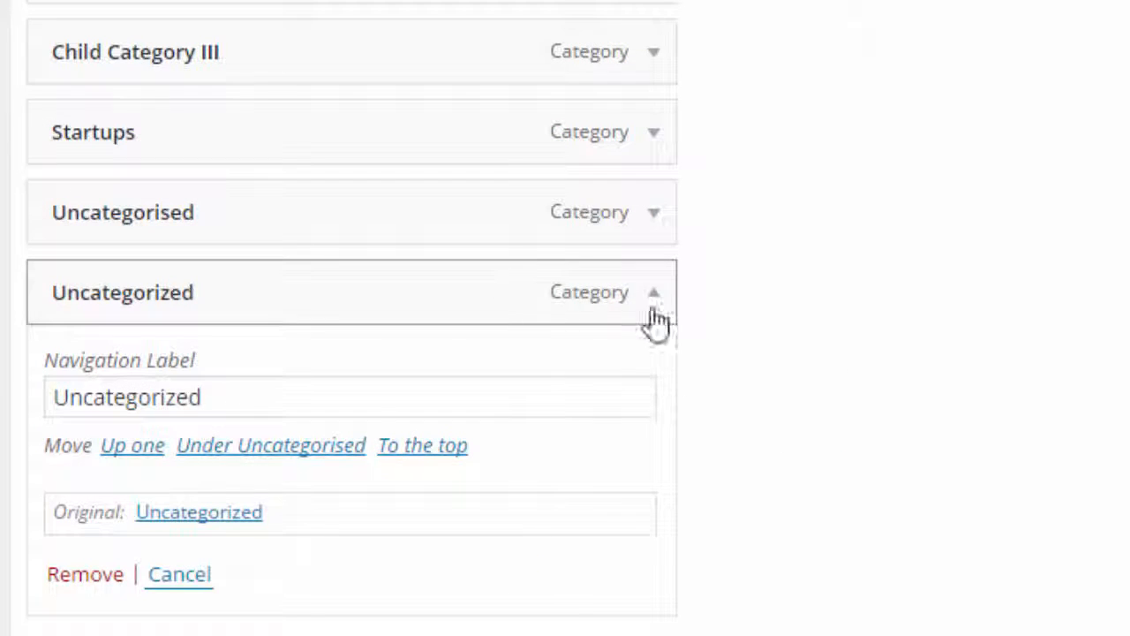
{"action": "scroll", "coordinate": [641, 309], "scroll_direction": "down", "scroll_amount": 2}
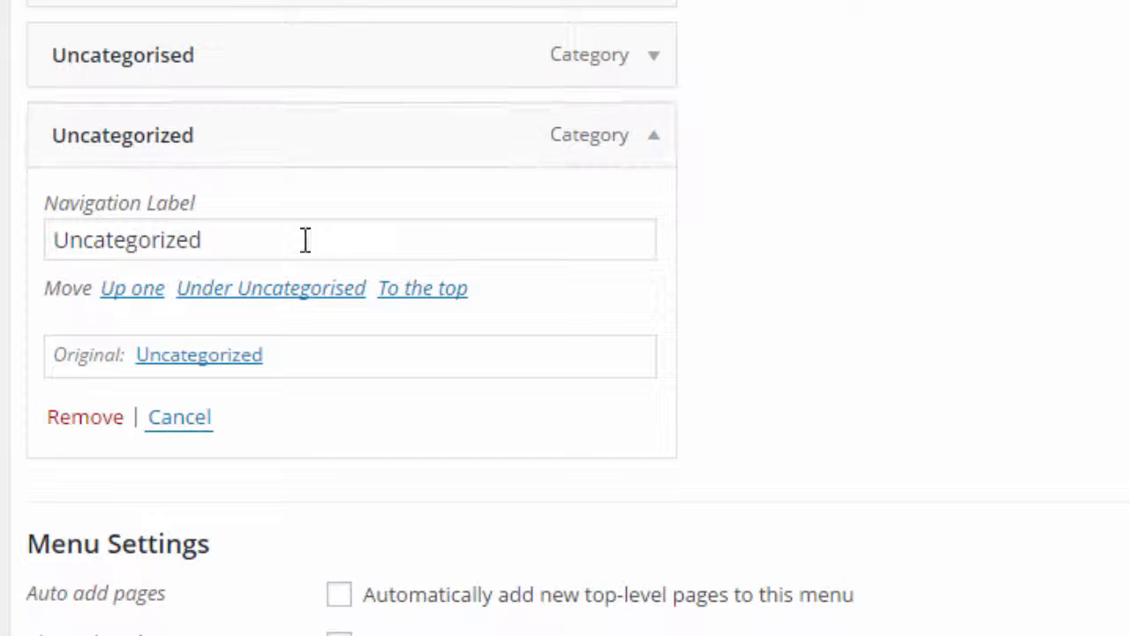
{"action": "left_click_drag", "start_coordinate": [303, 242], "coordinate": [14, 243]}
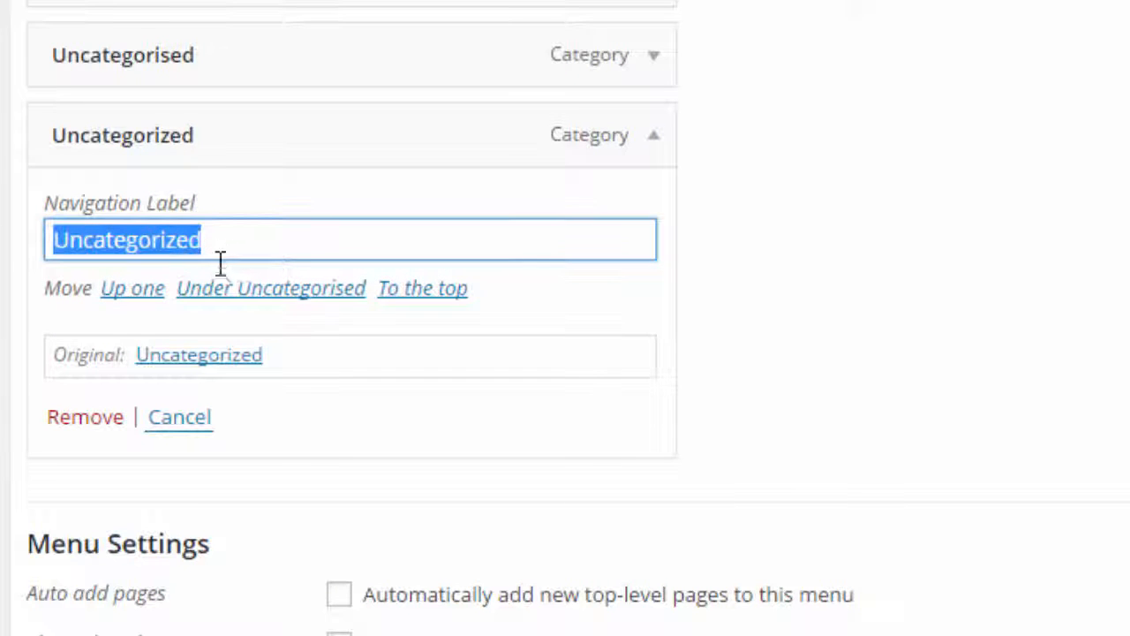
{"action": "left_click", "coordinate": [86, 419]}
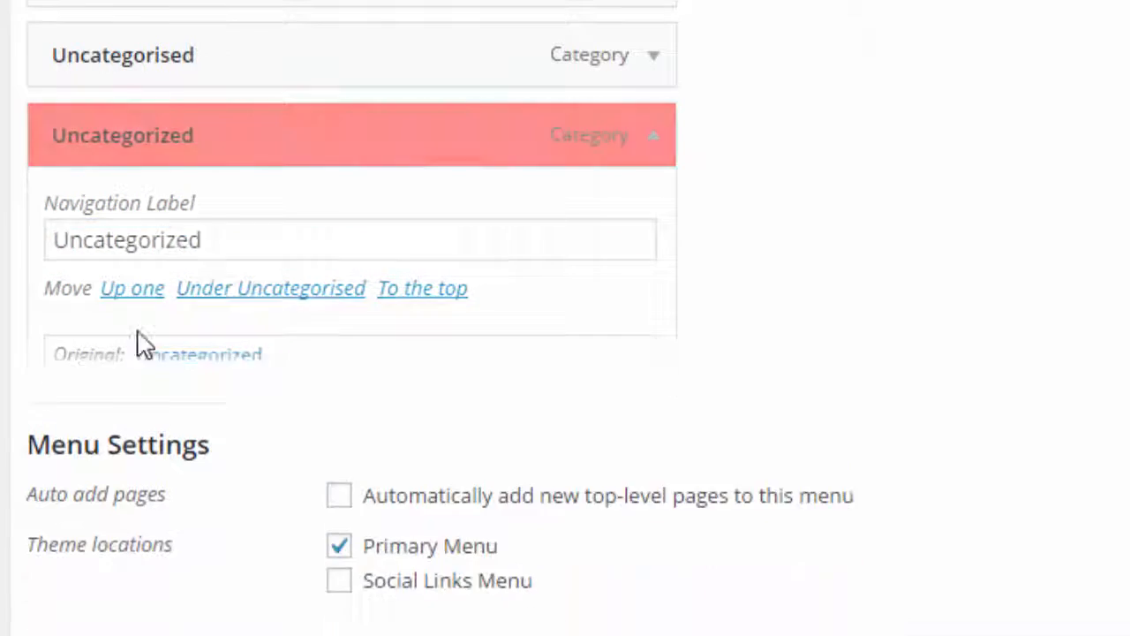
{"action": "left_click", "coordinate": [654, 300]}
{"action": "scroll", "coordinate": [654, 308], "scroll_direction": "down", "scroll_amount": 3}
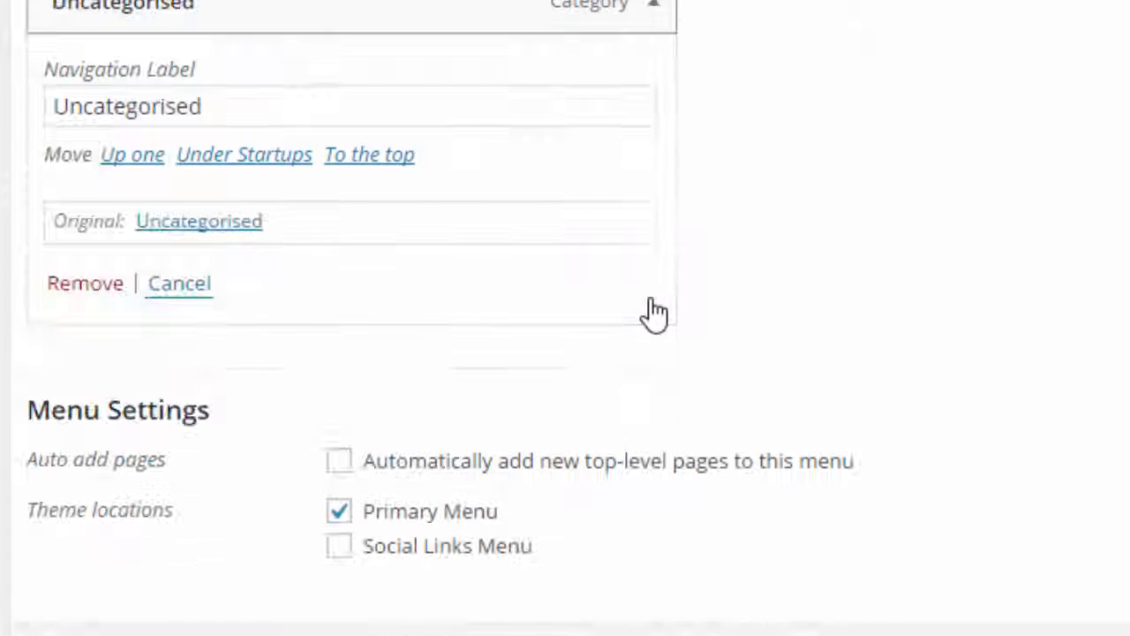
{"action": "left_click", "coordinate": [113, 288]}
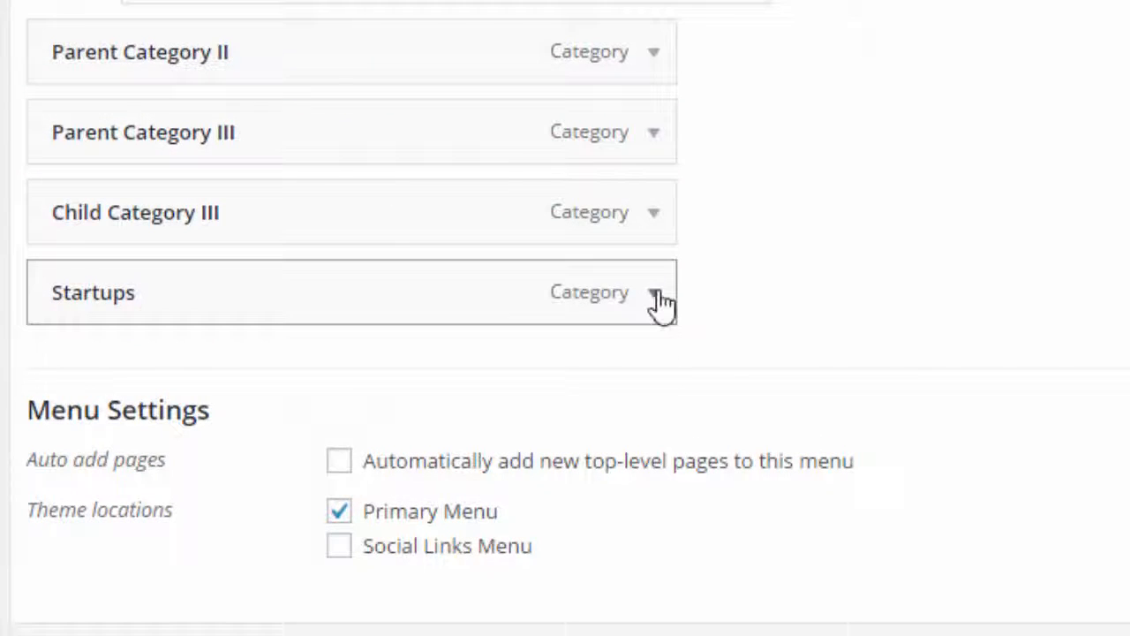
Step: Remove the Startups and Child Category III items from the menu structure
{"action": "left_click", "coordinate": [661, 303]}
{"action": "left_click", "coordinate": [84, 578]}
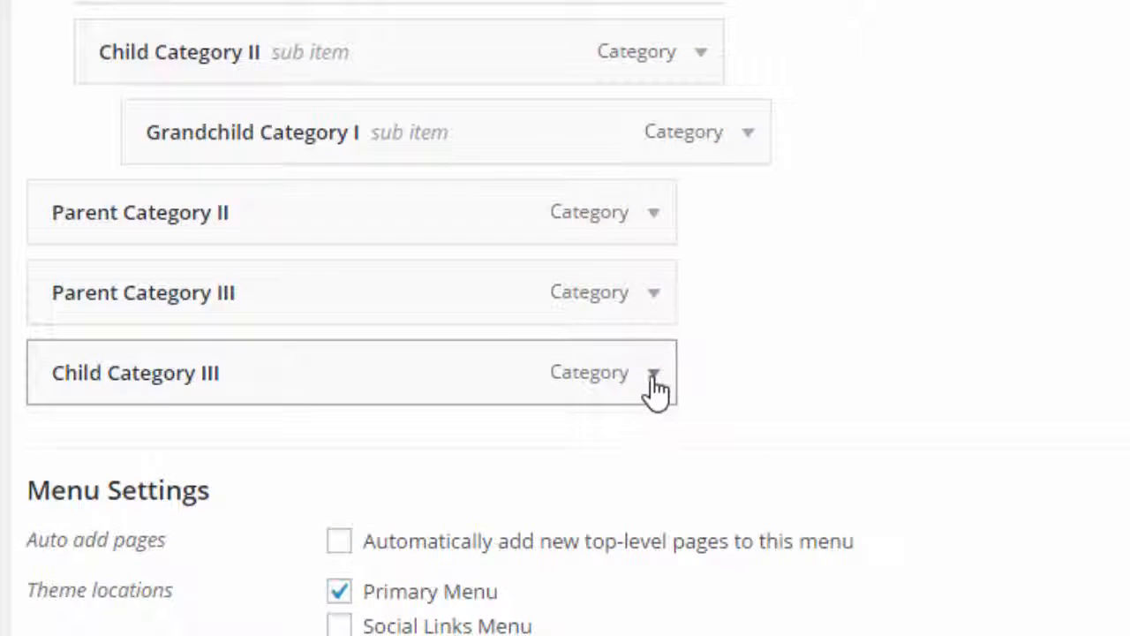
{"action": "left_click", "coordinate": [654, 374]}
{"action": "scroll", "coordinate": [336, 415], "scroll_direction": "down", "scroll_amount": 2}
{"action": "left_click", "coordinate": [88, 498]}
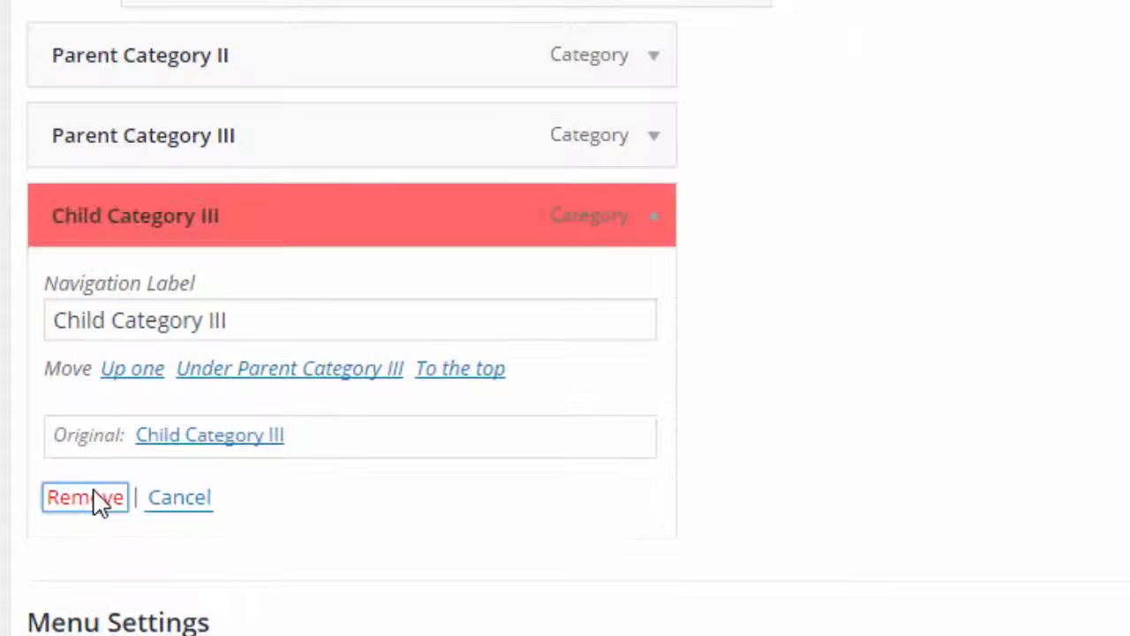
Step: Remove the Parent Category III and Parent Category II items from the menu structure
{"action": "left_click", "coordinate": [657, 296]}
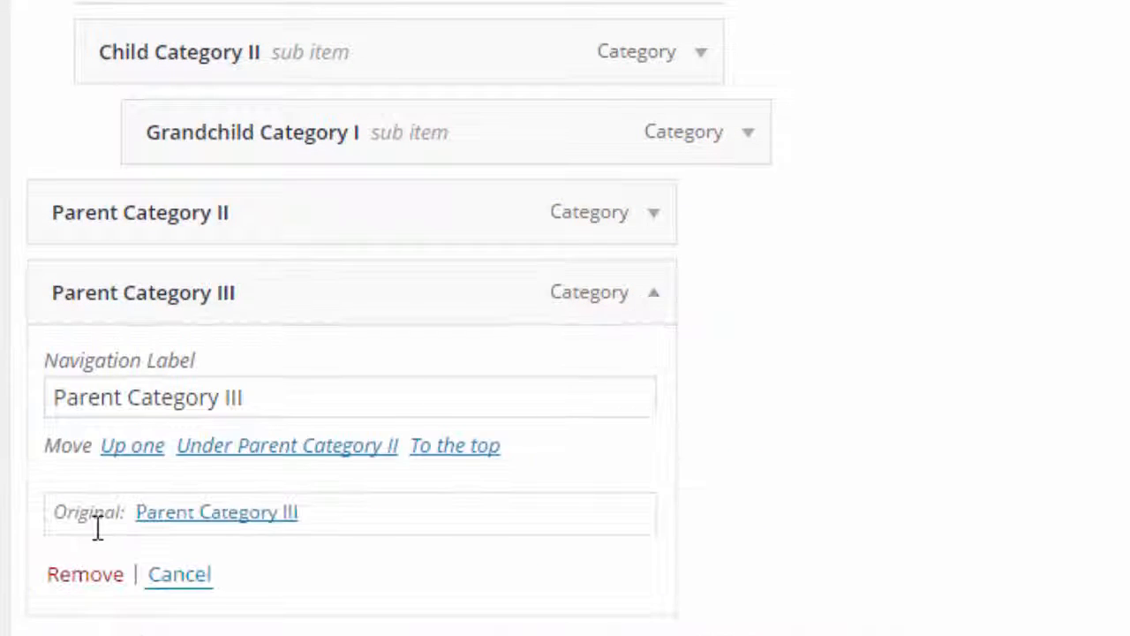
{"action": "left_click", "coordinate": [84, 574]}
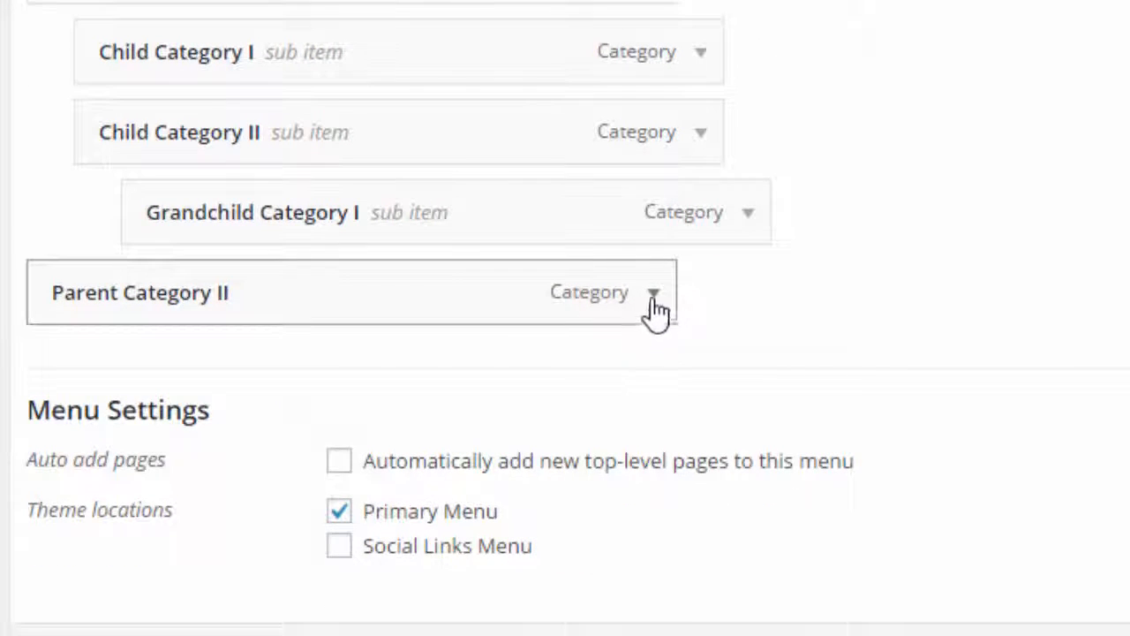
{"action": "left_click", "coordinate": [654, 294]}
{"action": "left_click", "coordinate": [99, 576]}
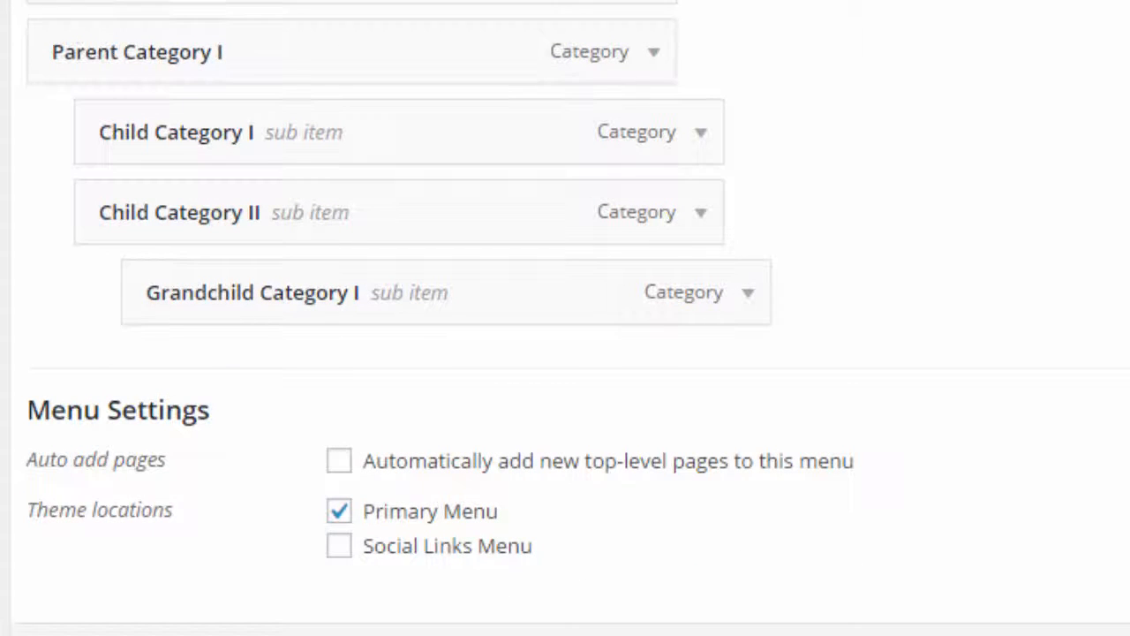
Step: Move the Apple item below Microsoft and return it to the first position in the menu
{"action": "scroll", "coordinate": [151, 227], "scroll_direction": "up", "scroll_amount": 2}
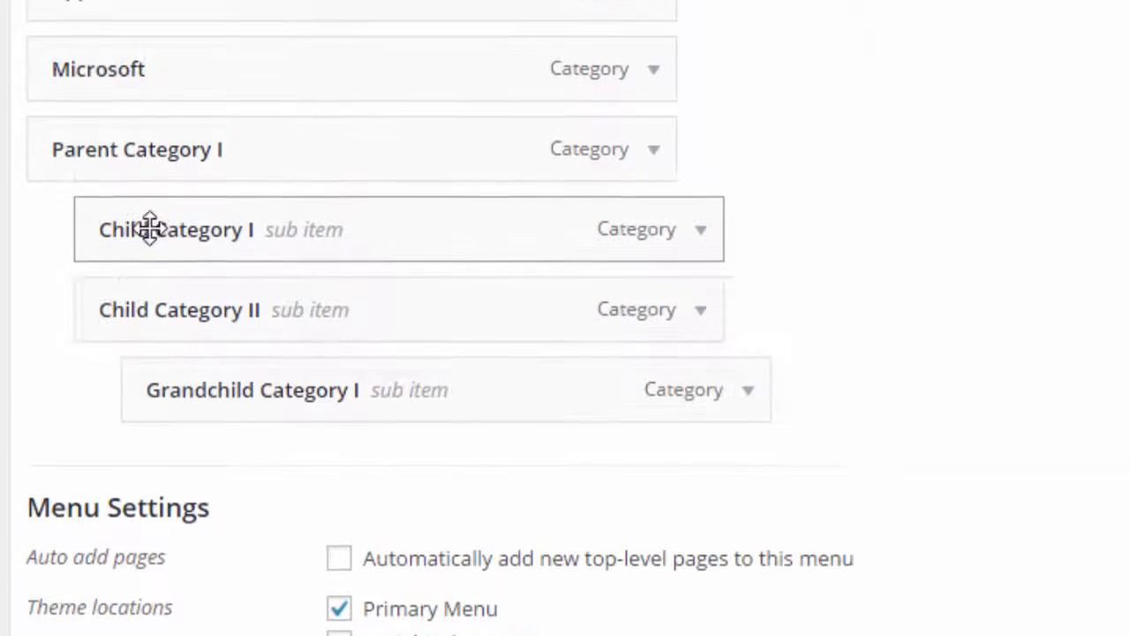
{"action": "scroll", "coordinate": [151, 227], "scroll_direction": "up", "scroll_amount": 1}
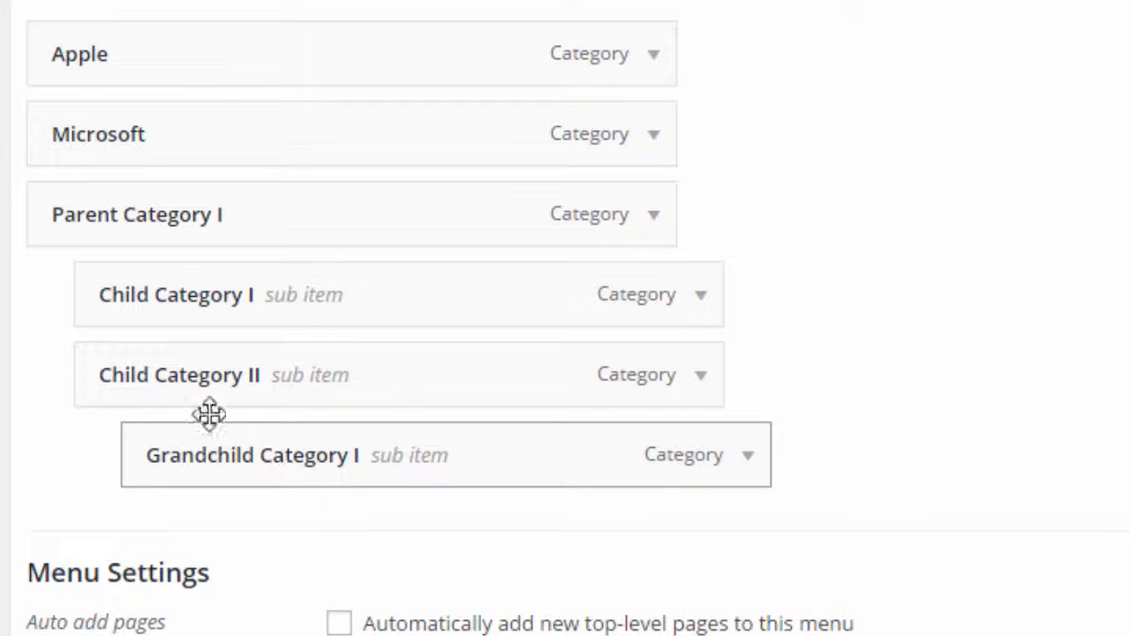
{"action": "mouse_move", "coordinate": [115, 126]}
{"action": "left_mouse_down"}
{"action": "mouse_move", "coordinate": [114, 111]}
{"action": "mouse_move", "coordinate": [114, 210]}
{"action": "mouse_move", "coordinate": [118, 121]}
{"action": "mouse_move", "coordinate": [137, 128]}
{"action": "left_mouse_up"}
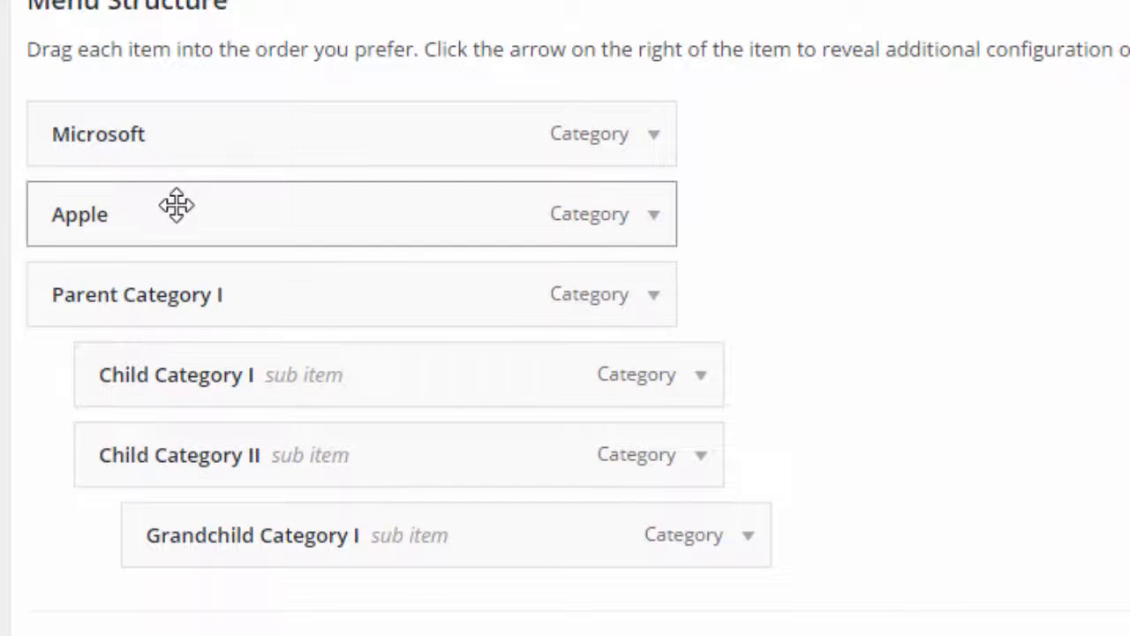
{"action": "left_click_drag", "start_coordinate": [174, 204], "coordinate": [178, 142]}
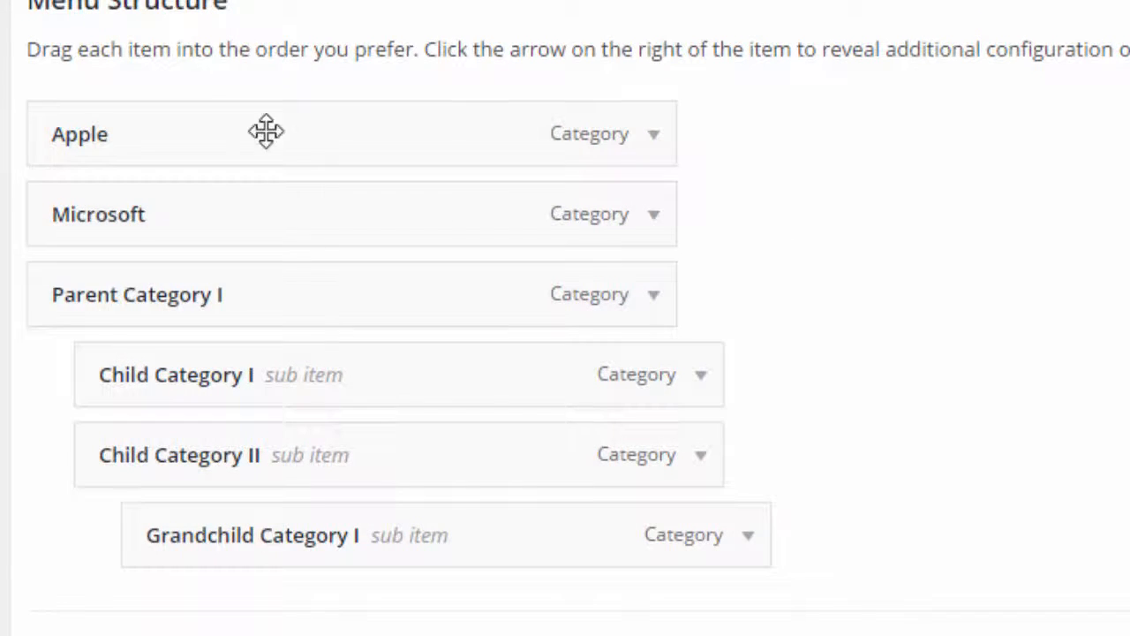
Step: Change the Apple item's navigation label to All About Apple and collapse its settings
{"action": "left_click", "coordinate": [658, 142]}
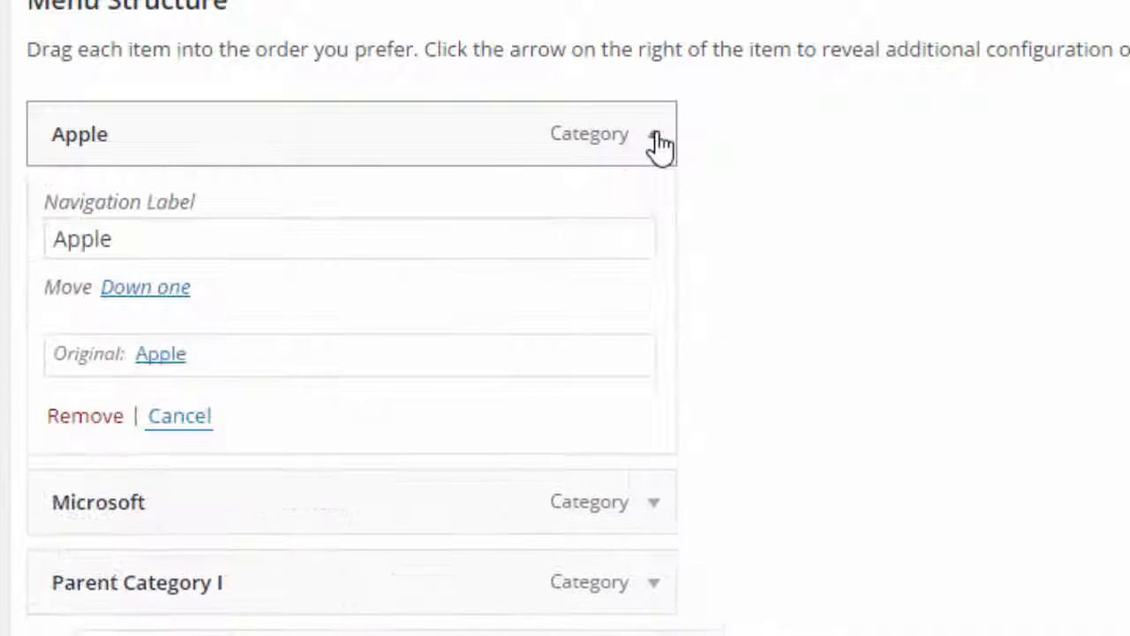
{"action": "left_click_drag", "start_coordinate": [239, 242], "coordinate": [53, 240]}
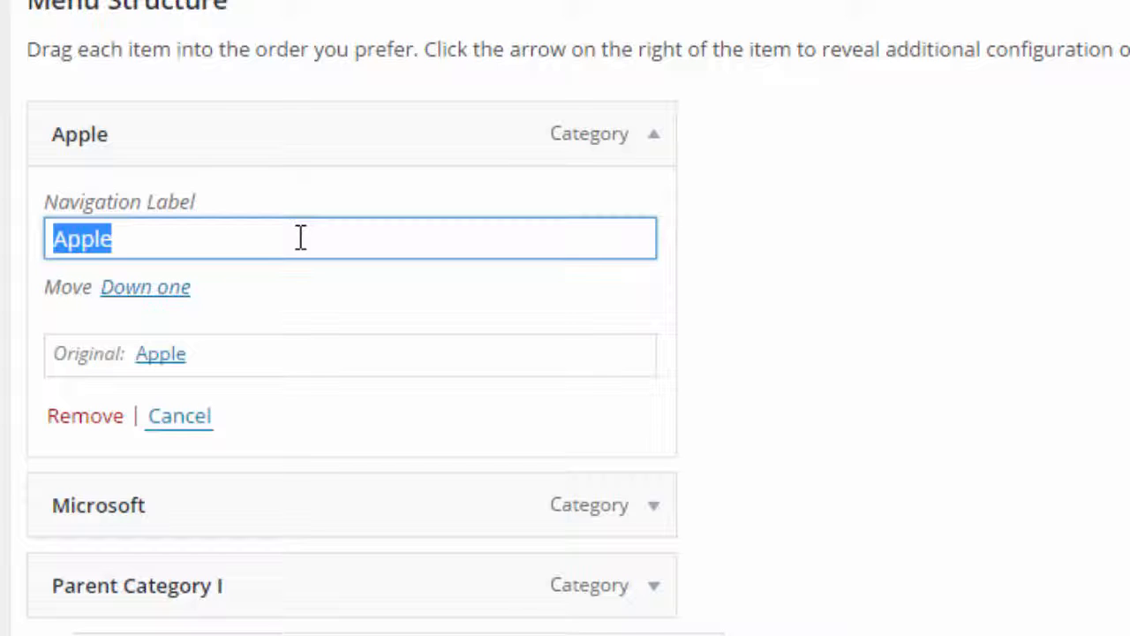
{"action": "type", "text": "All"}
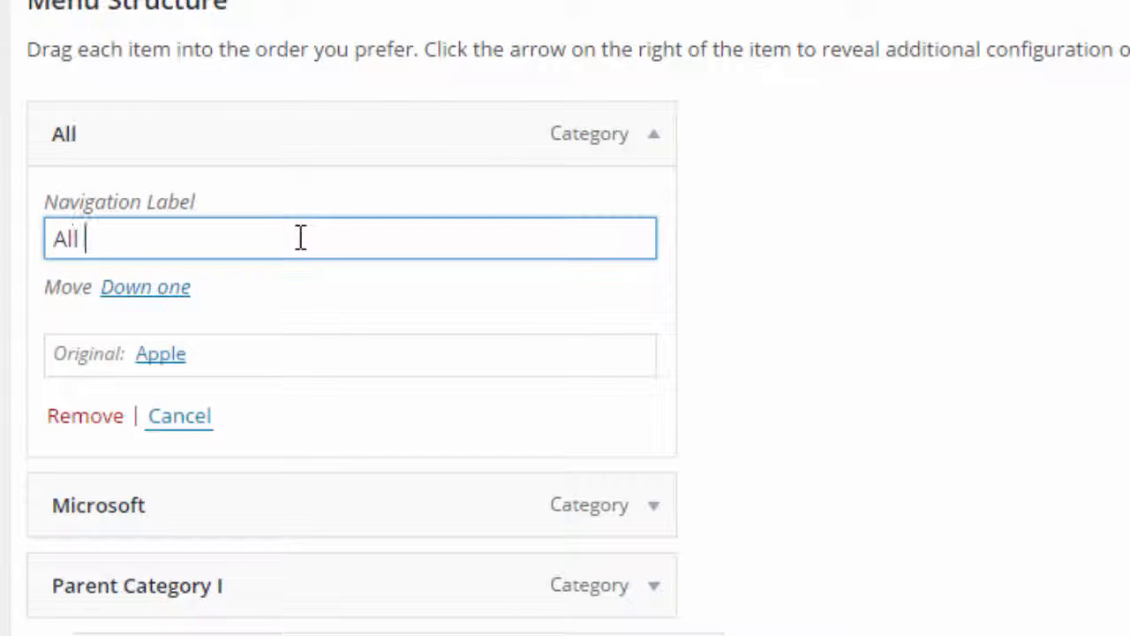
{"action": "type", "text": " About Apple"}
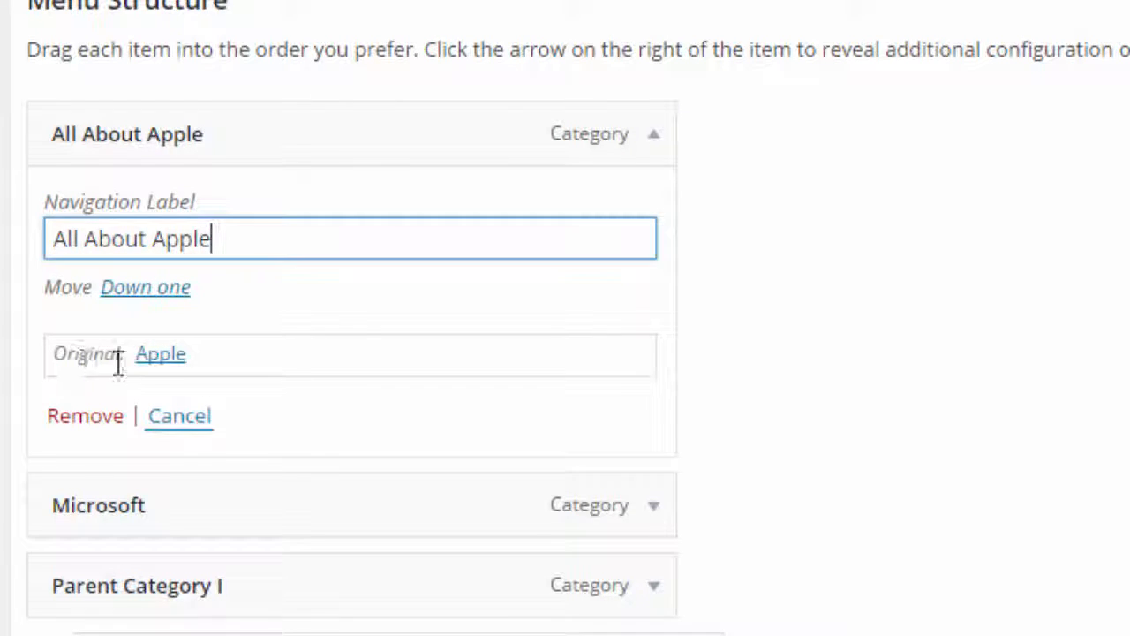
{"action": "left_click", "coordinate": [649, 141]}
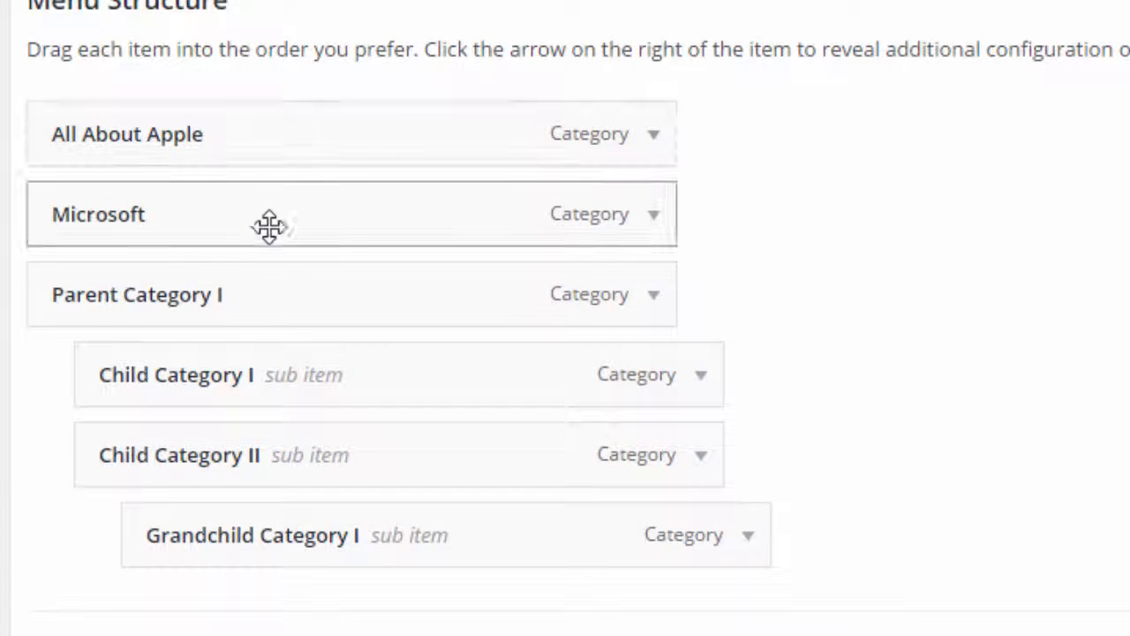
{"action": "left_click", "coordinate": [654, 228]}
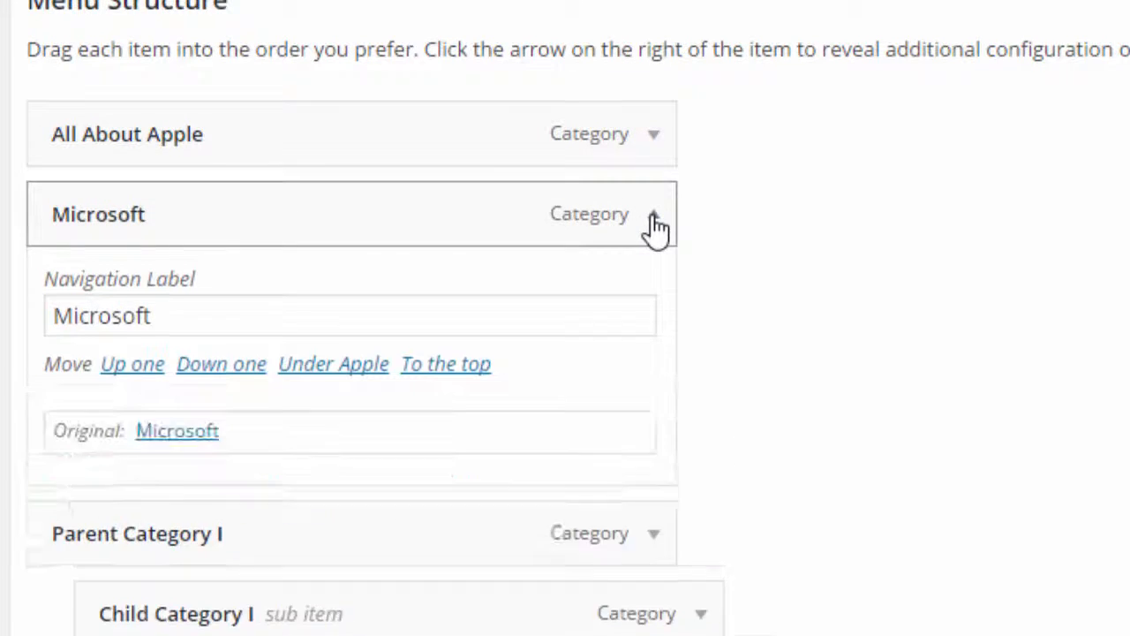
{"action": "left_click", "coordinate": [203, 315]}
{"action": "key", "text": "ctrl+a"}
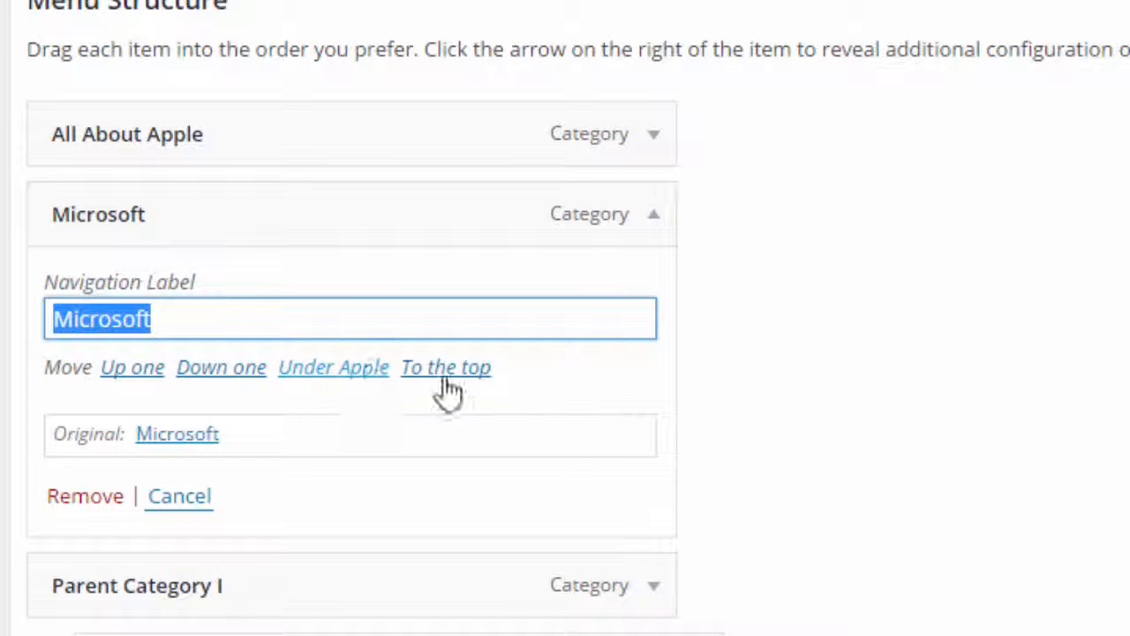
{"action": "left_click", "coordinate": [181, 497]}
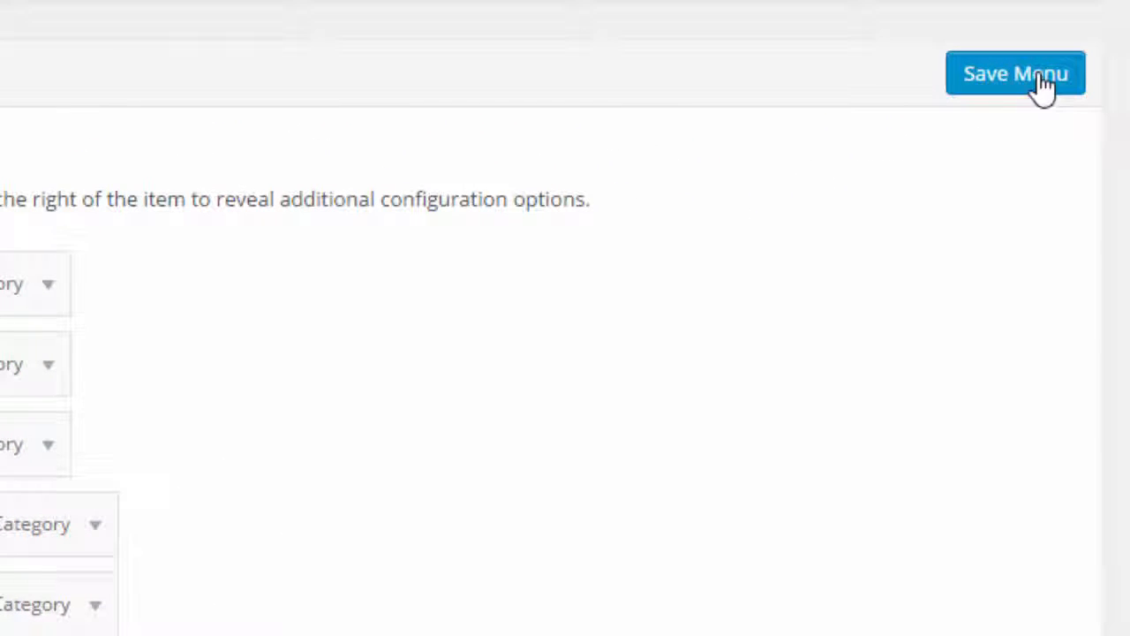
Step: Save the Main menu and open the site's front end in a new browser tab
{"action": "left_click", "coordinate": [1041, 76]}
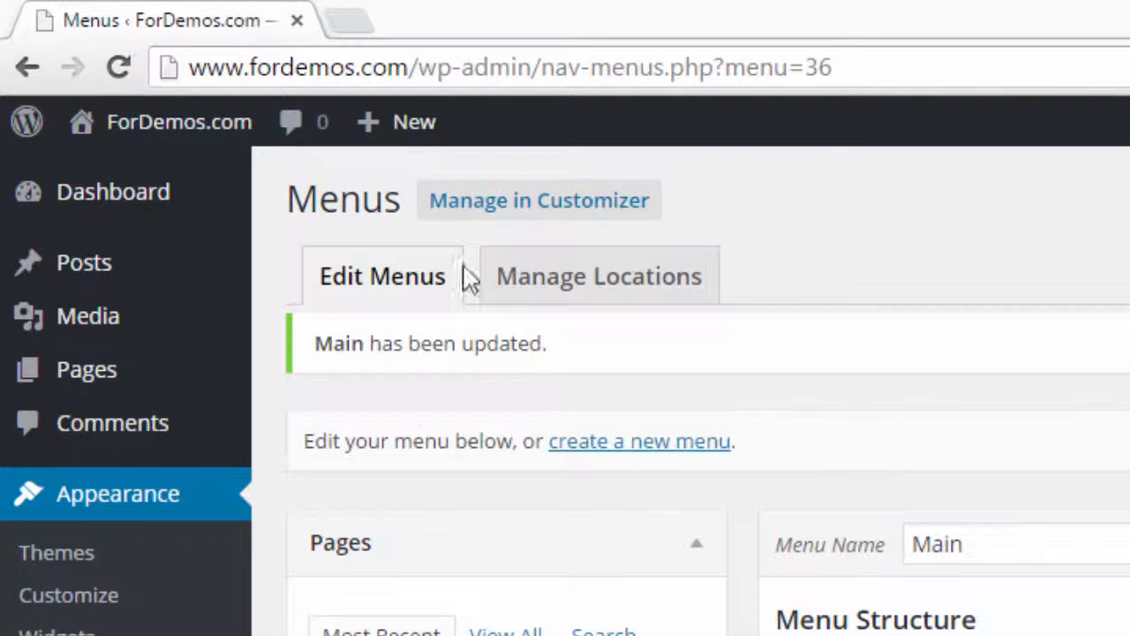
{"action": "right_click", "coordinate": [234, 129]}
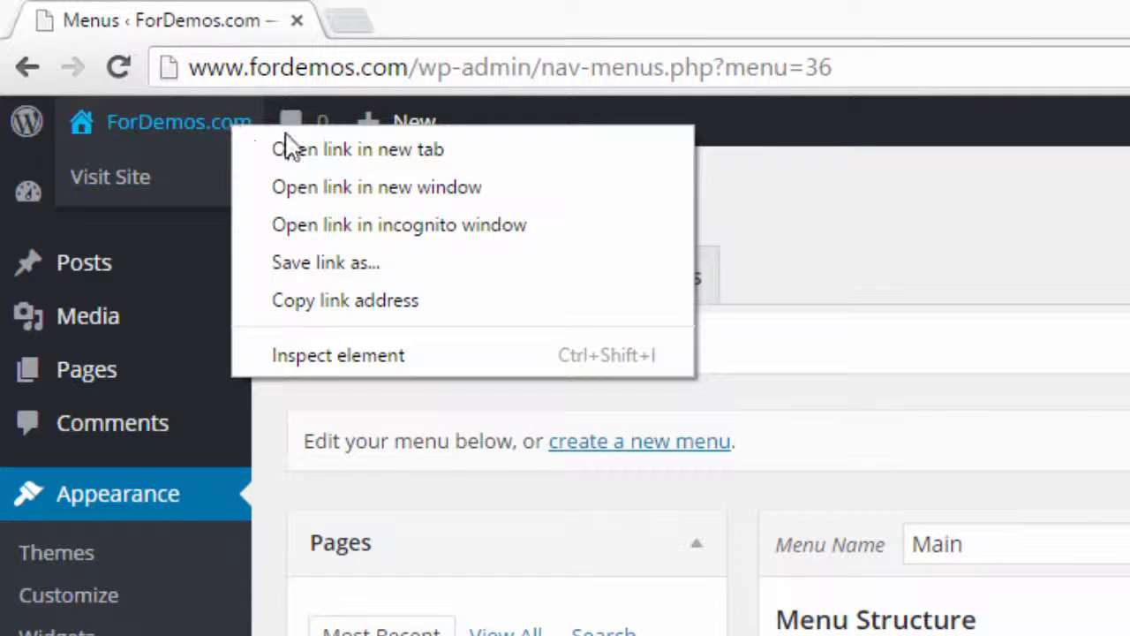
{"action": "left_click", "coordinate": [539, 150]}
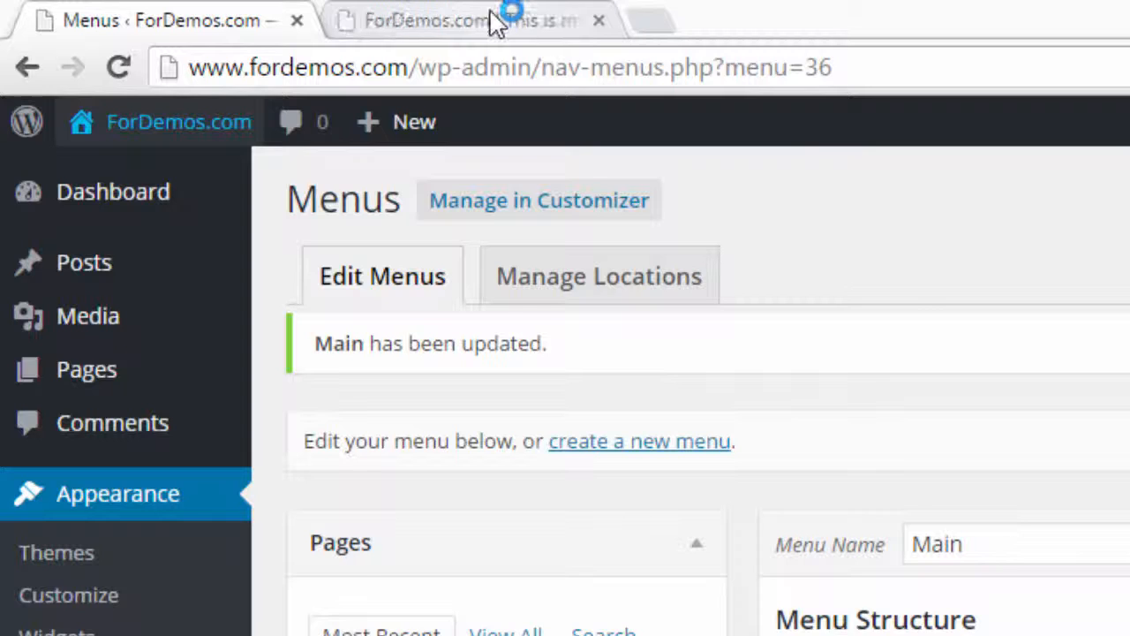
{"action": "left_click", "coordinate": [494, 22]}
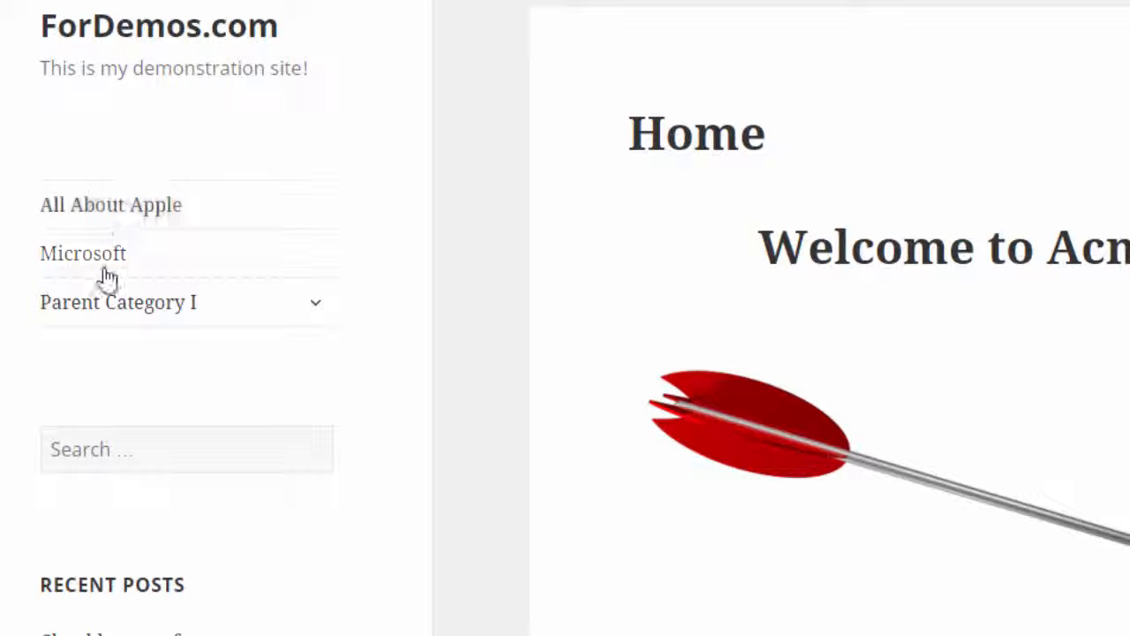
Step: Follow the All About Apple and Microsoft links in the site's menu and examine the Microsoft category page
{"action": "left_click", "coordinate": [124, 212]}
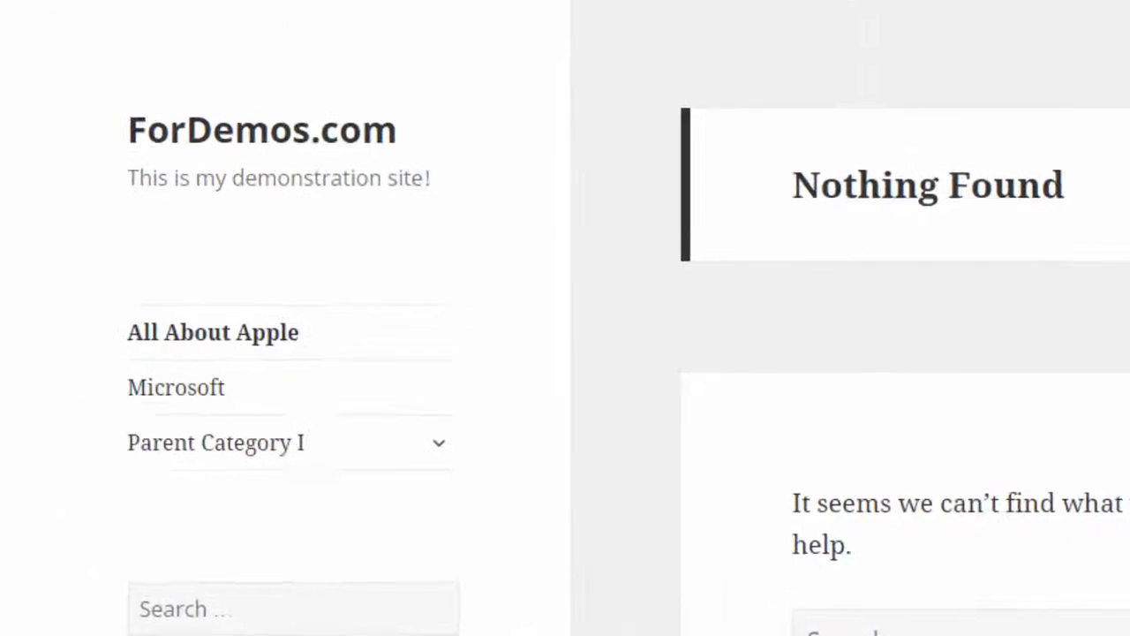
{"action": "left_click", "coordinate": [337, 39]}
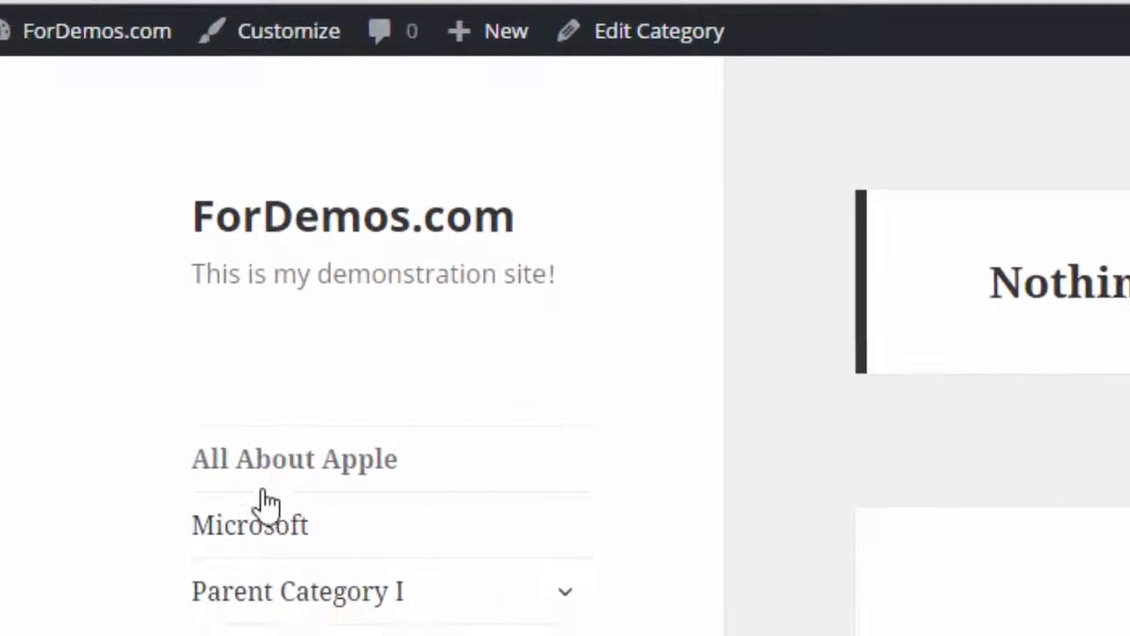
{"action": "left_click", "coordinate": [171, 409]}
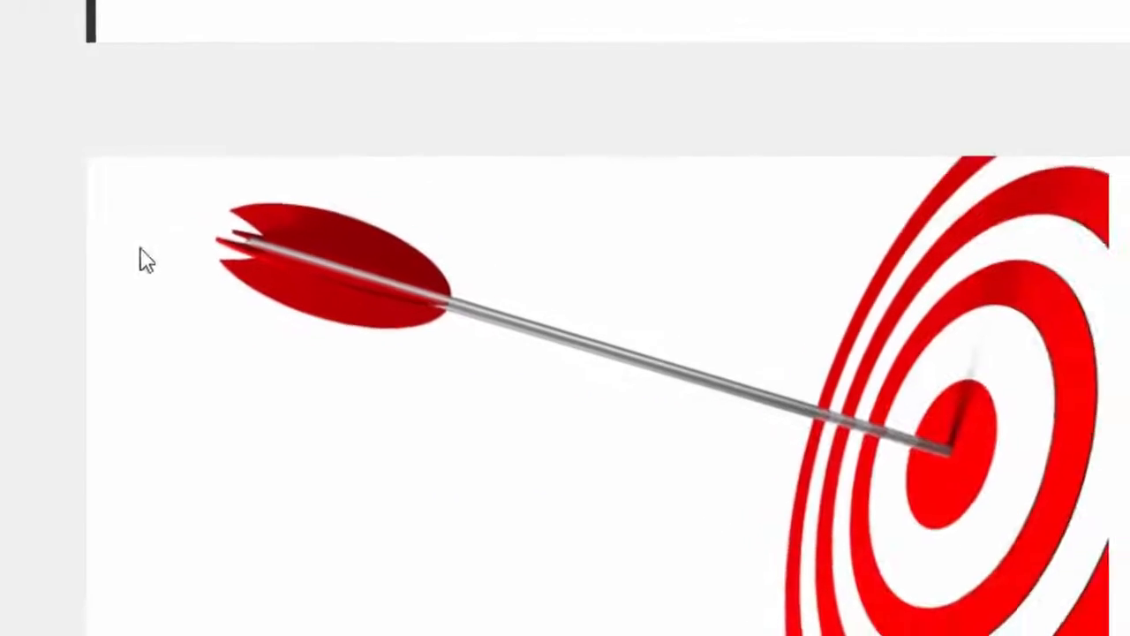
{"action": "scroll", "coordinate": [530, 410], "scroll_direction": "down", "scroll_amount": 8}
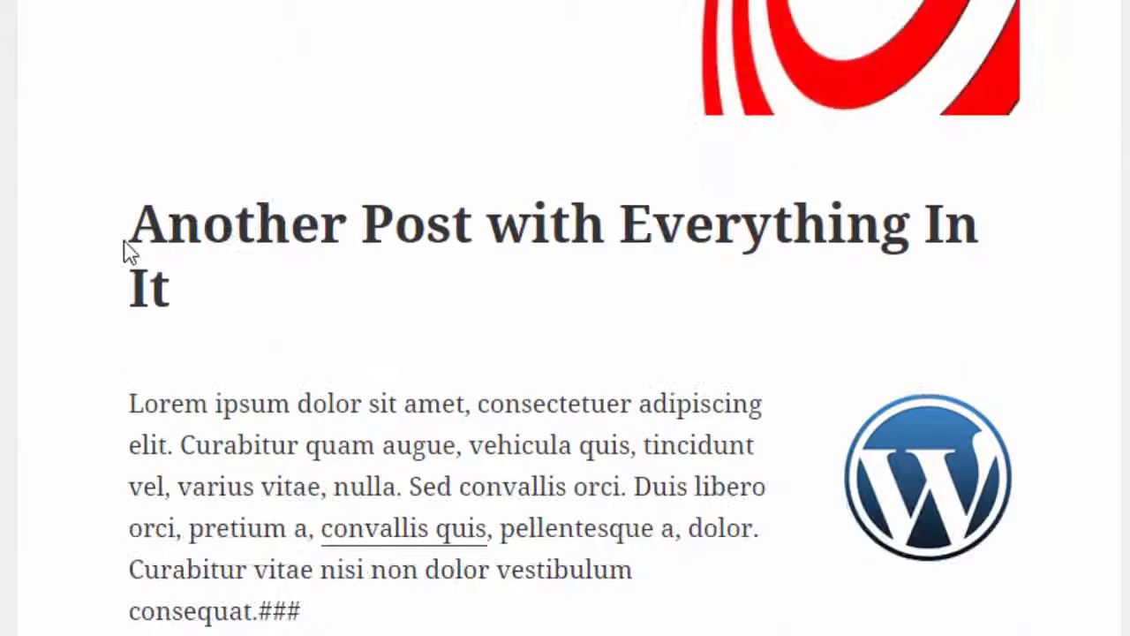
{"action": "scroll", "coordinate": [123, 252], "scroll_direction": "down", "scroll_amount": 9}
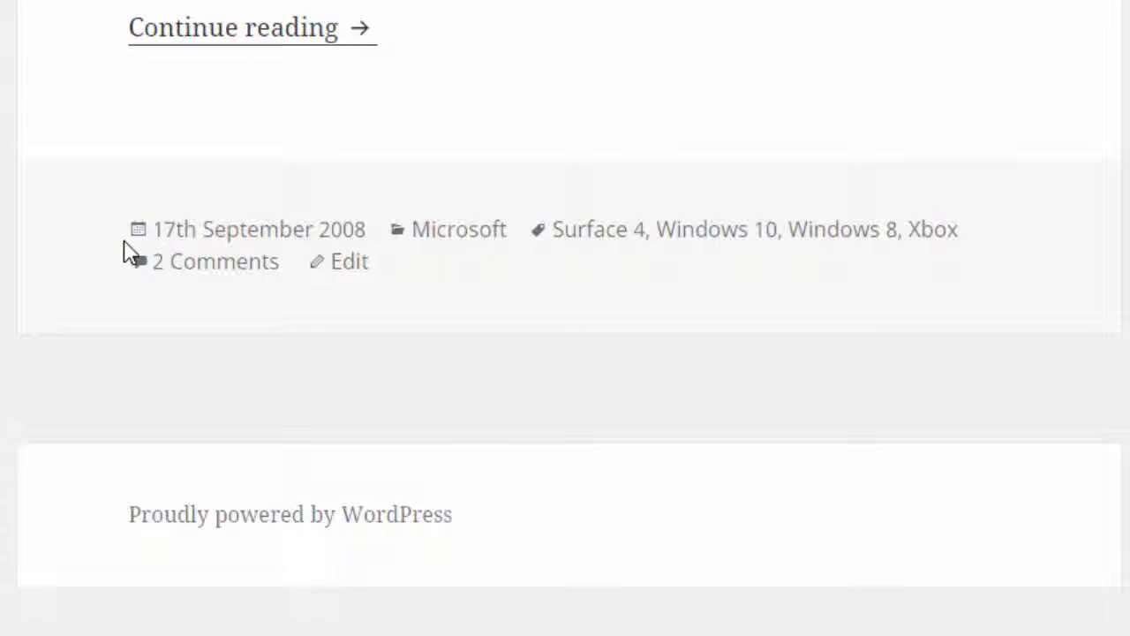
{"action": "scroll", "coordinate": [123, 252], "scroll_direction": "up", "scroll_amount": 15}
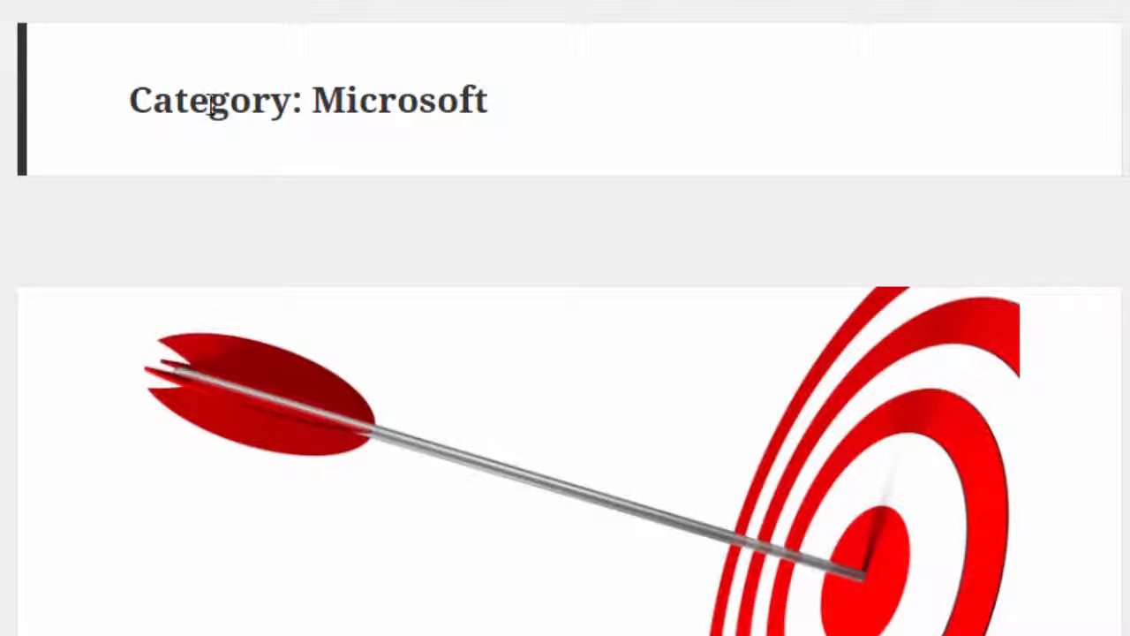
{"action": "left_click_drag", "start_coordinate": [123, 108], "coordinate": [509, 97]}
{"action": "left_click", "coordinate": [511, 104]}
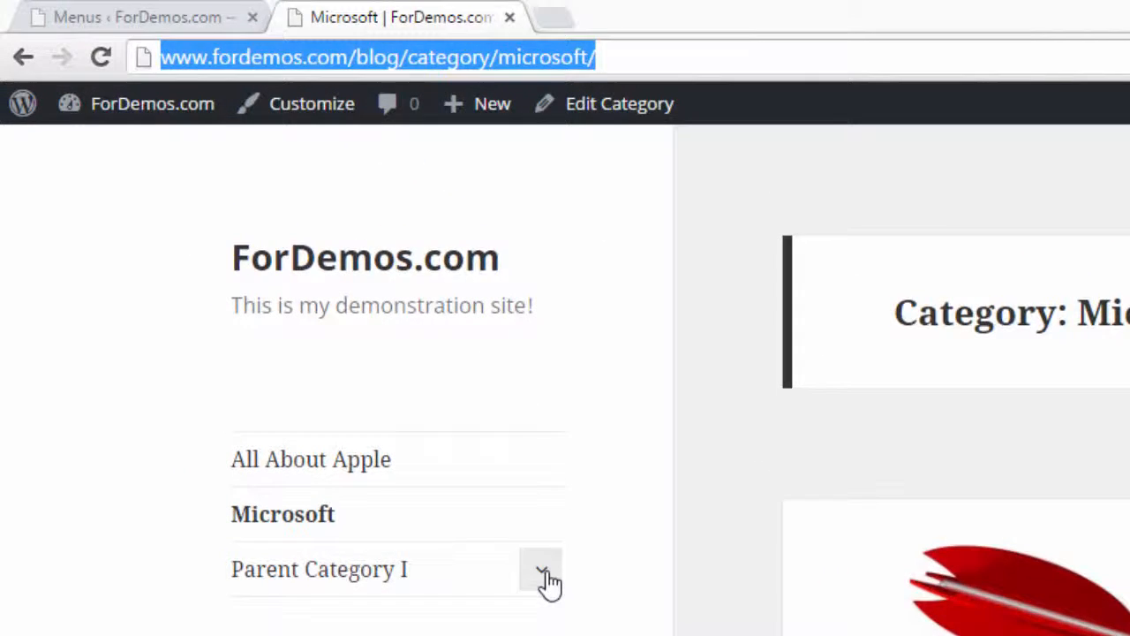
Step: Expand Parent Category I and Child Category II in the site's menu to check the nested items
{"action": "left_click", "coordinate": [334, 347]}
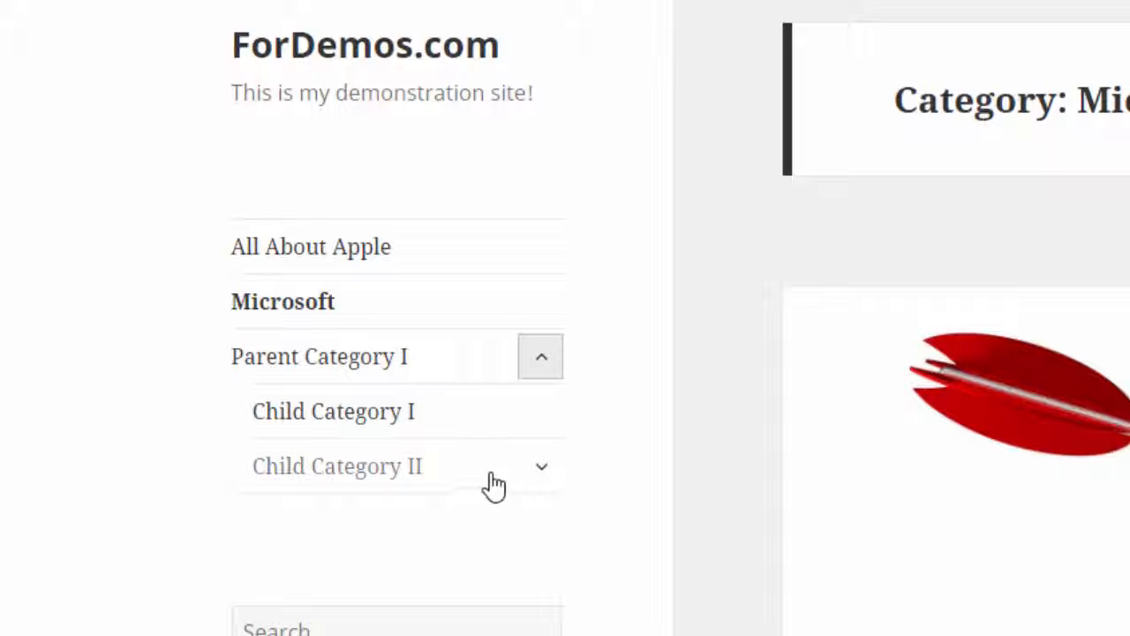
{"action": "left_click", "coordinate": [543, 475]}
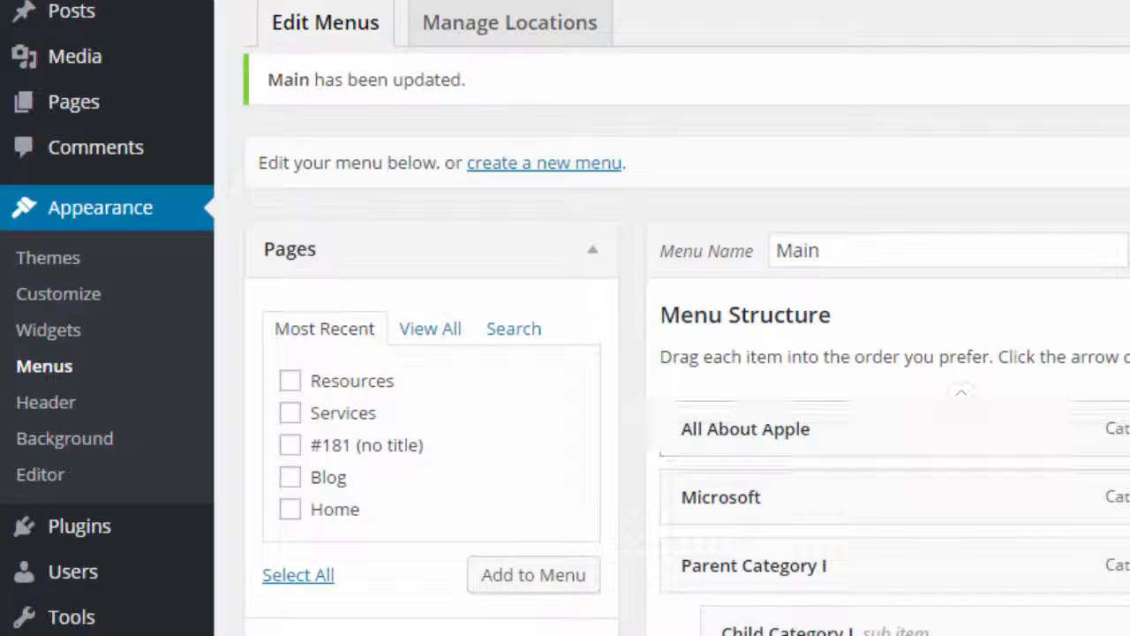
Step: Return to the menu editor and remove the Grandchild Category I and Child Category II items from the menu structure
{"action": "scroll", "coordinate": [960, 405], "scroll_direction": "down", "scroll_amount": 3}
{"action": "scroll", "coordinate": [960, 404], "scroll_direction": "up", "scroll_amount": 3}
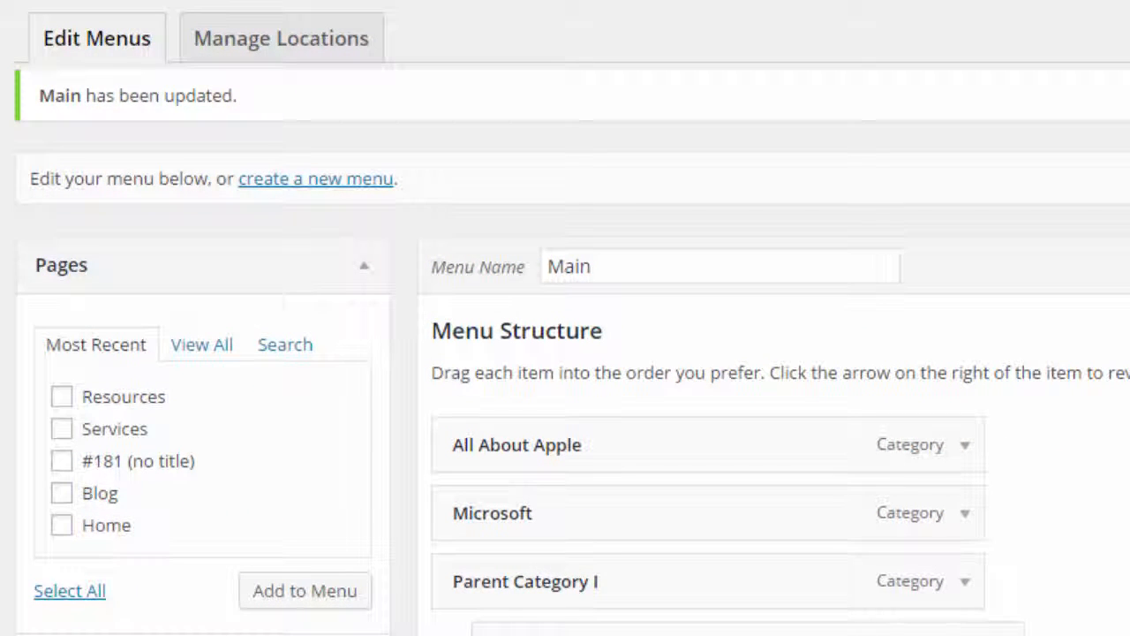
{"action": "scroll", "coordinate": [707, 353], "scroll_direction": "down", "scroll_amount": 2}
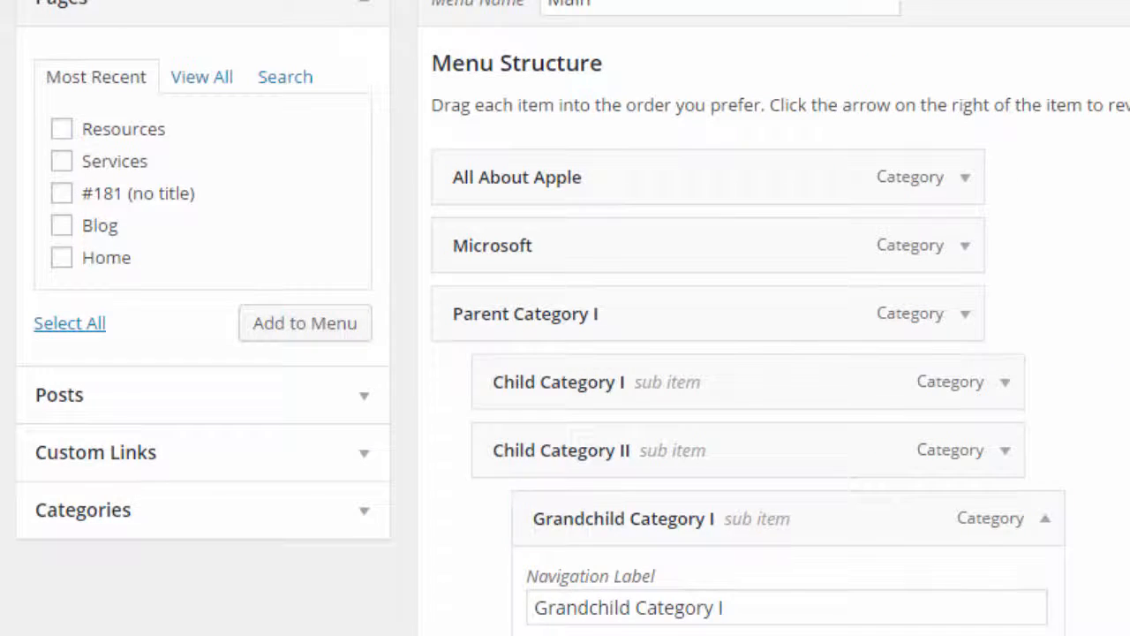
{"action": "left_click", "coordinate": [545, 634]}
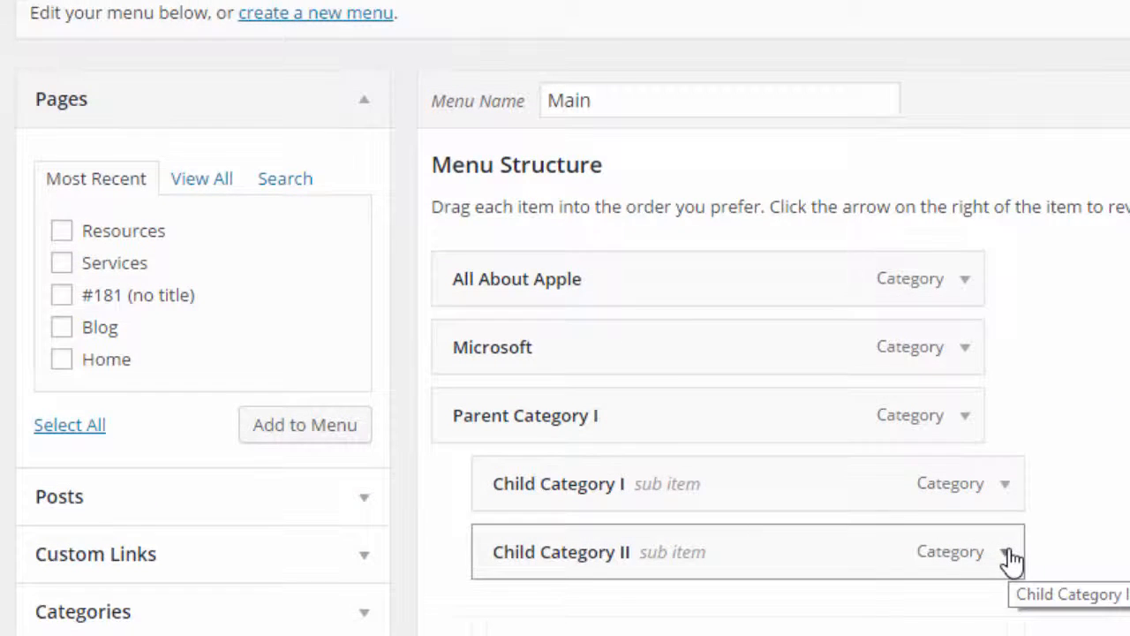
{"action": "left_click", "coordinate": [1006, 553]}
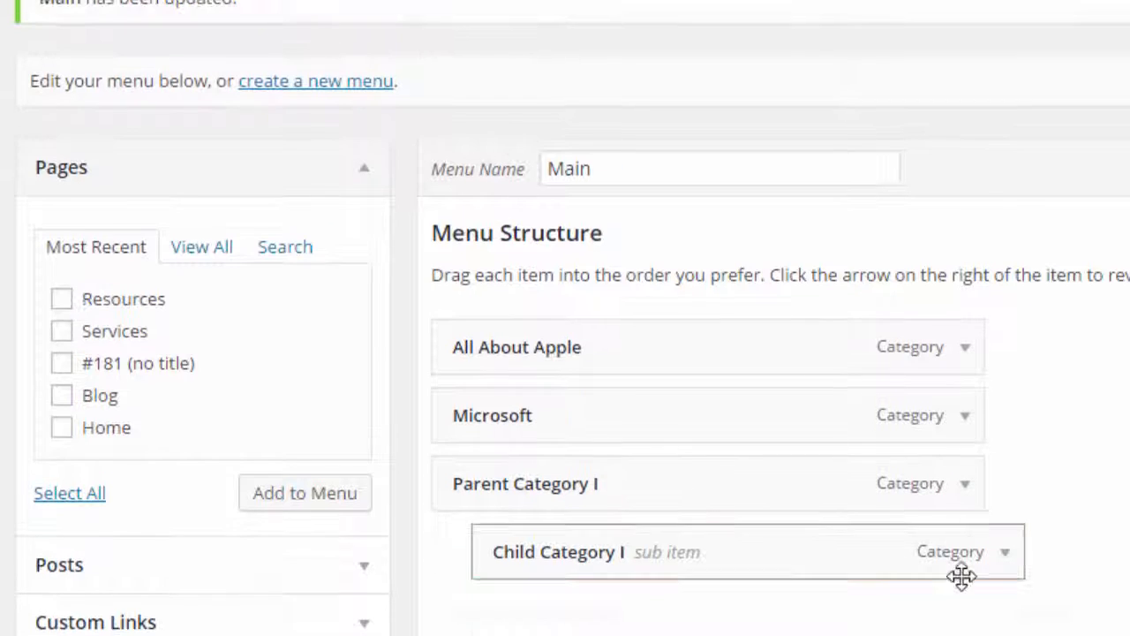
Step: Remove the Child Category I and Parent Category I items from the menu structure
{"action": "left_click", "coordinate": [1007, 552]}
{"action": "left_click", "coordinate": [508, 634]}
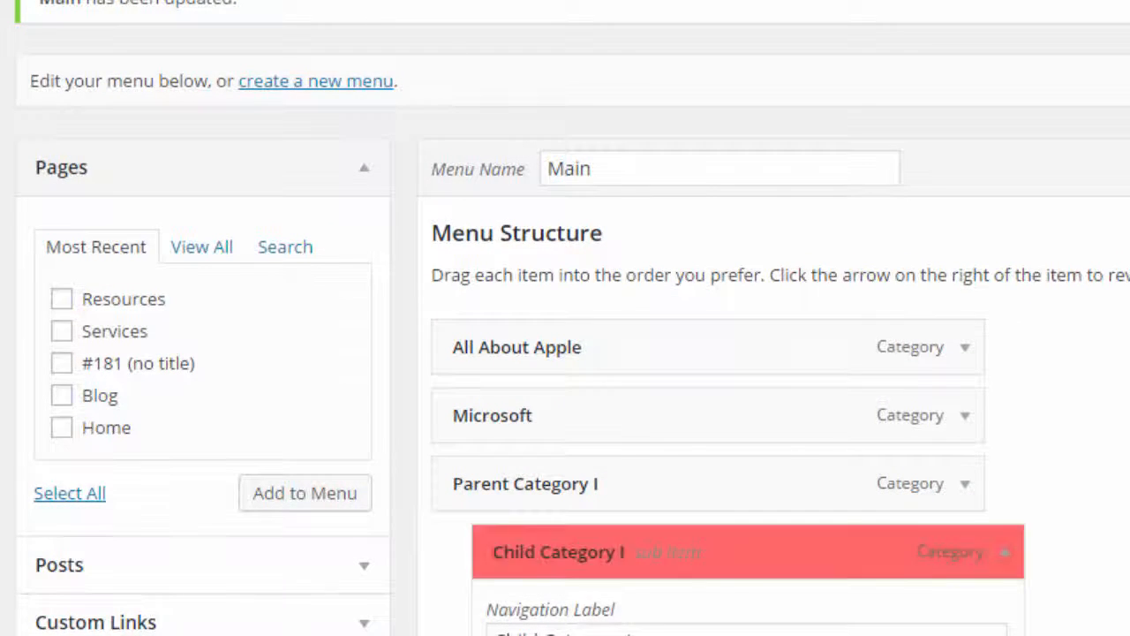
{"action": "left_click", "coordinate": [966, 552]}
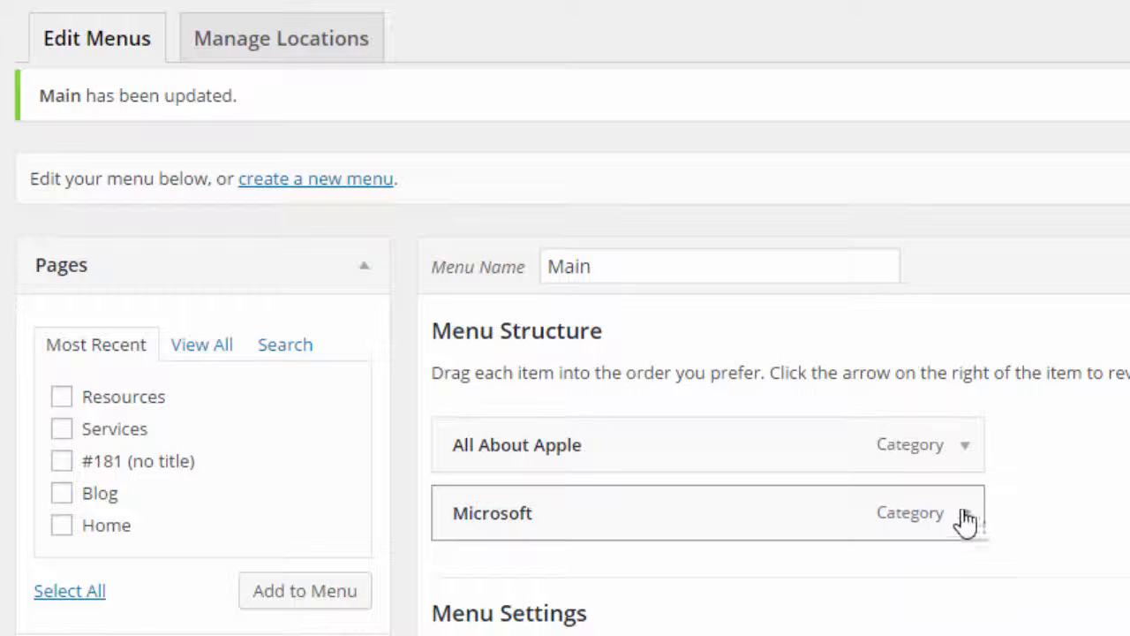
Step: Remove the Microsoft and All About Apple items from the menu structure
{"action": "left_click", "coordinate": [963, 513]}
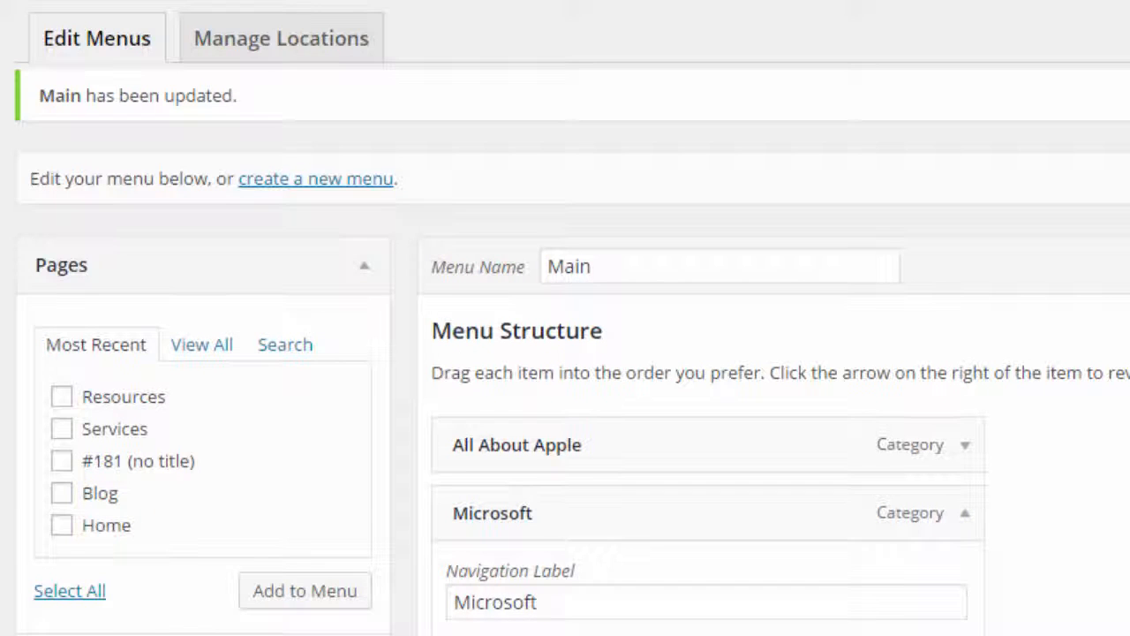
{"action": "left_click", "coordinate": [508, 634]}
{"action": "left_click", "coordinate": [967, 449]}
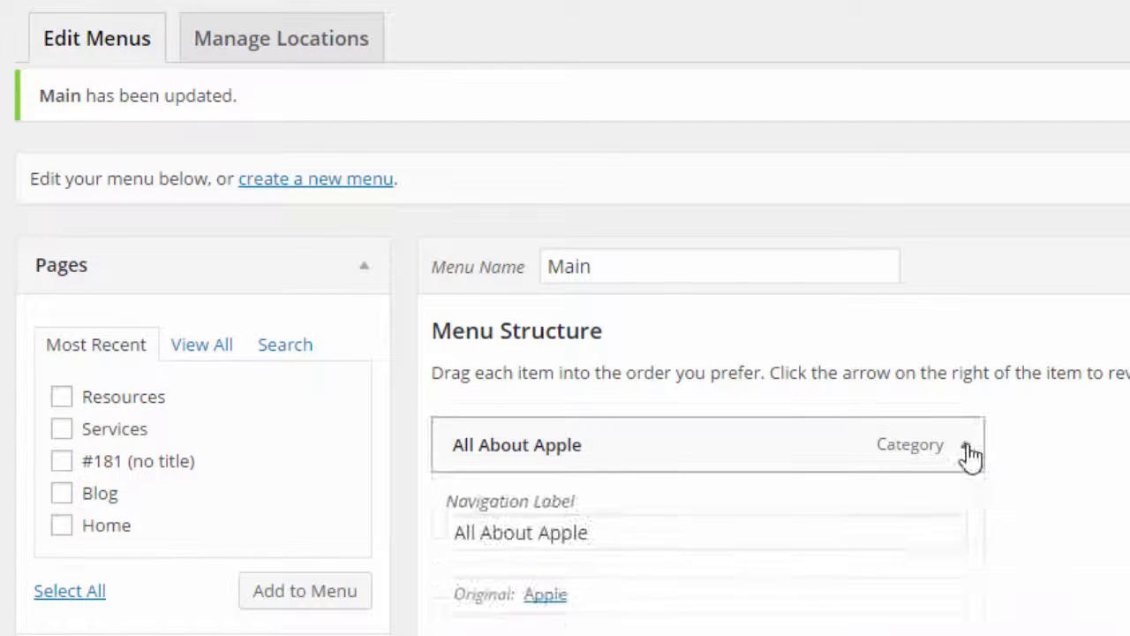
{"action": "left_click", "coordinate": [481, 635]}
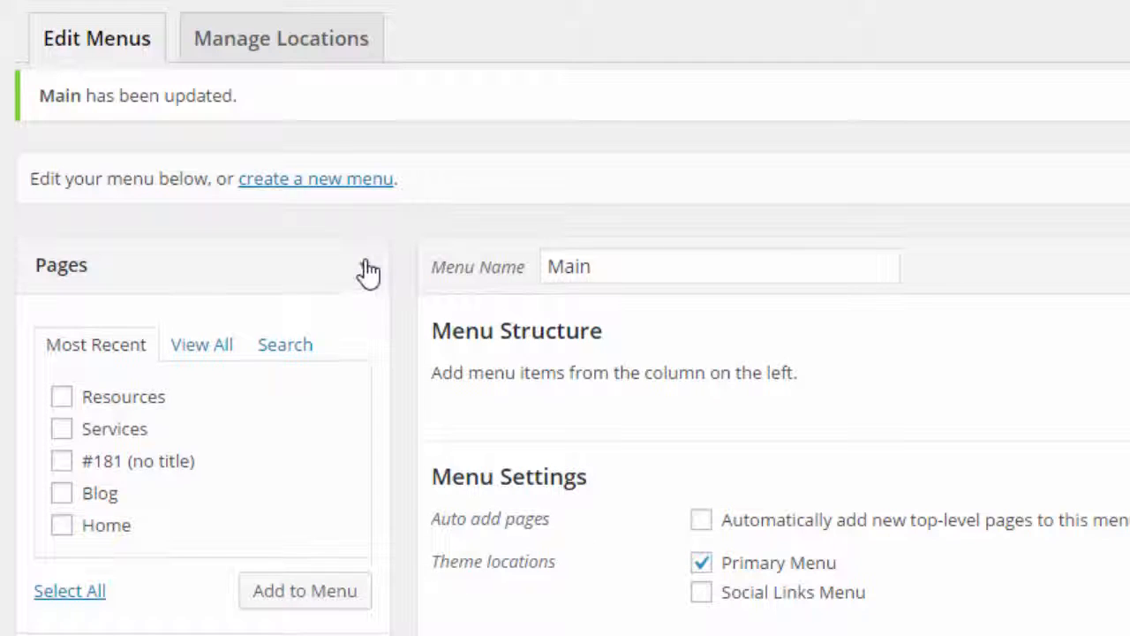
Step: Look at the Custom Links options for menu items and return to the list of pages
{"action": "left_click", "coordinate": [364, 269]}
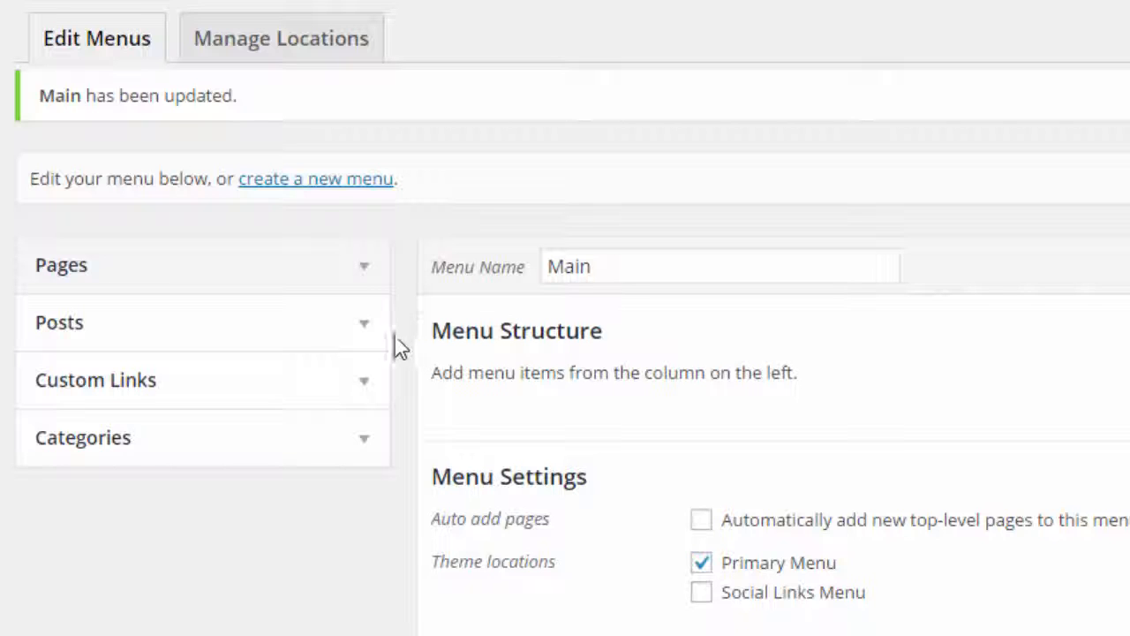
{"action": "left_click", "coordinate": [369, 385]}
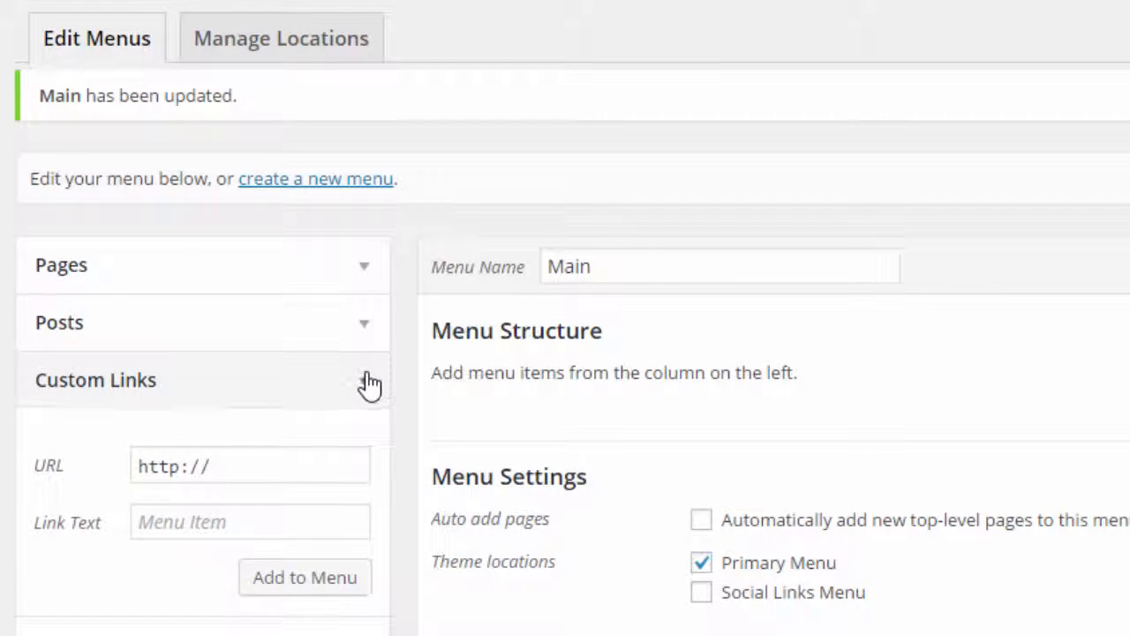
{"action": "left_click", "coordinate": [364, 386]}
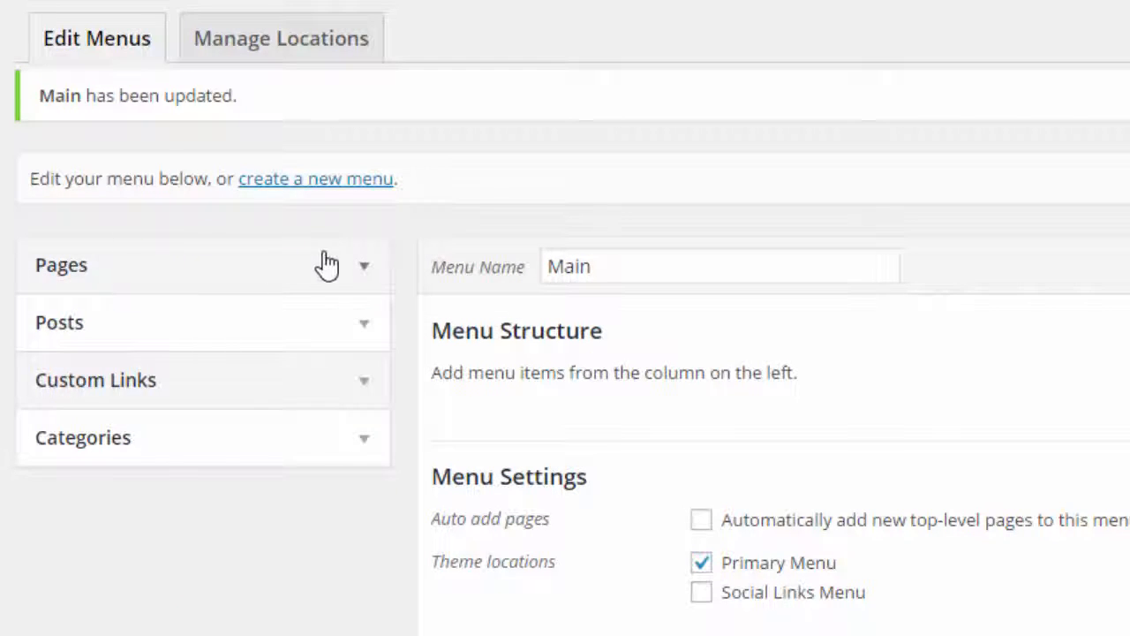
{"action": "left_click", "coordinate": [355, 264]}
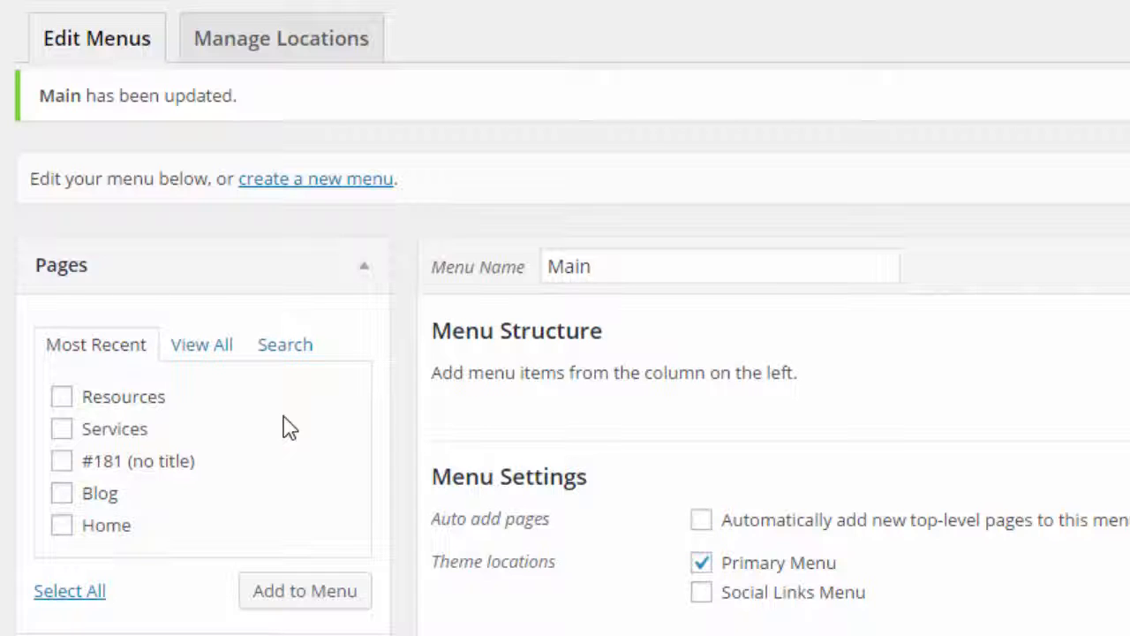
Step: Show all available pages and select the second Home entry, Services, Resources and Blog
{"action": "left_click", "coordinate": [203, 346]}
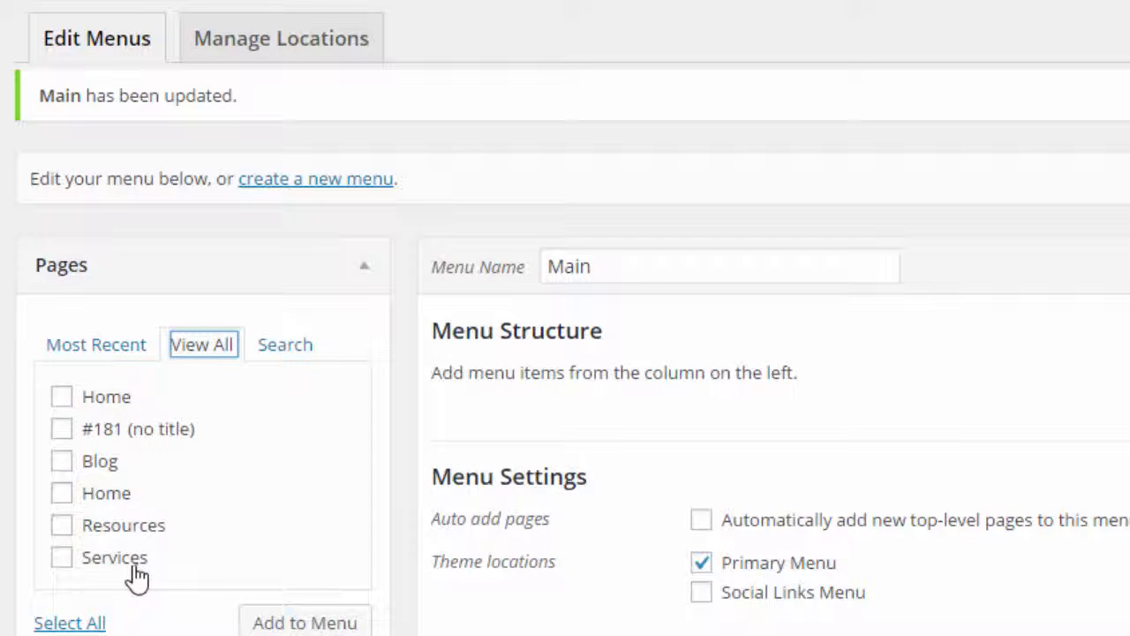
{"action": "left_click", "coordinate": [63, 495]}
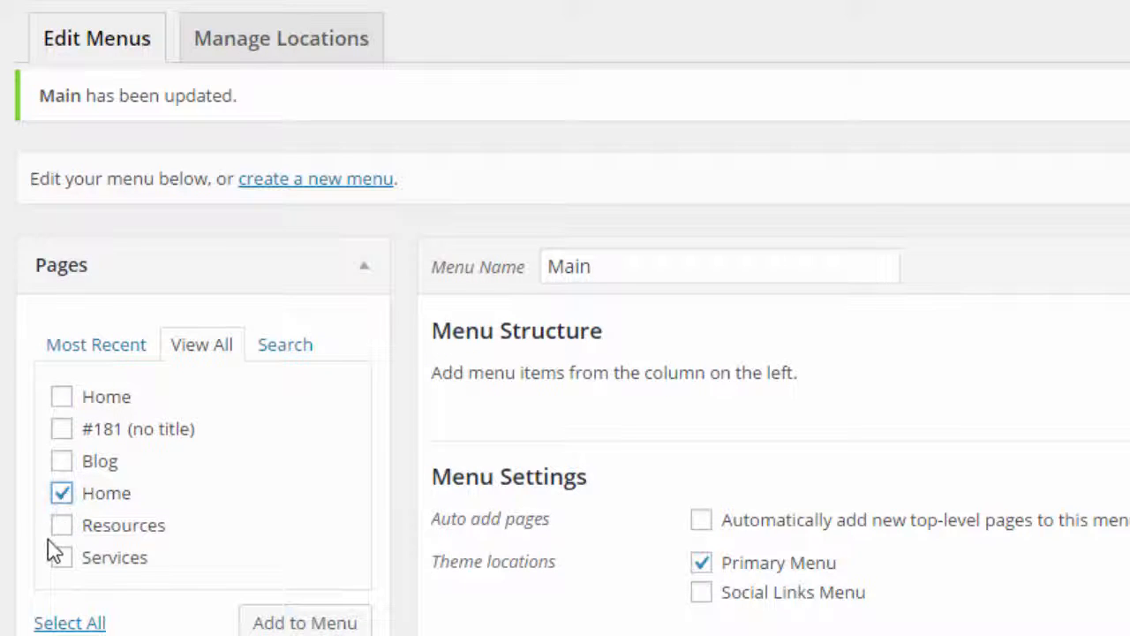
{"action": "left_click", "coordinate": [61, 556]}
{"action": "left_click", "coordinate": [63, 530]}
{"action": "left_click", "coordinate": [62, 464]}
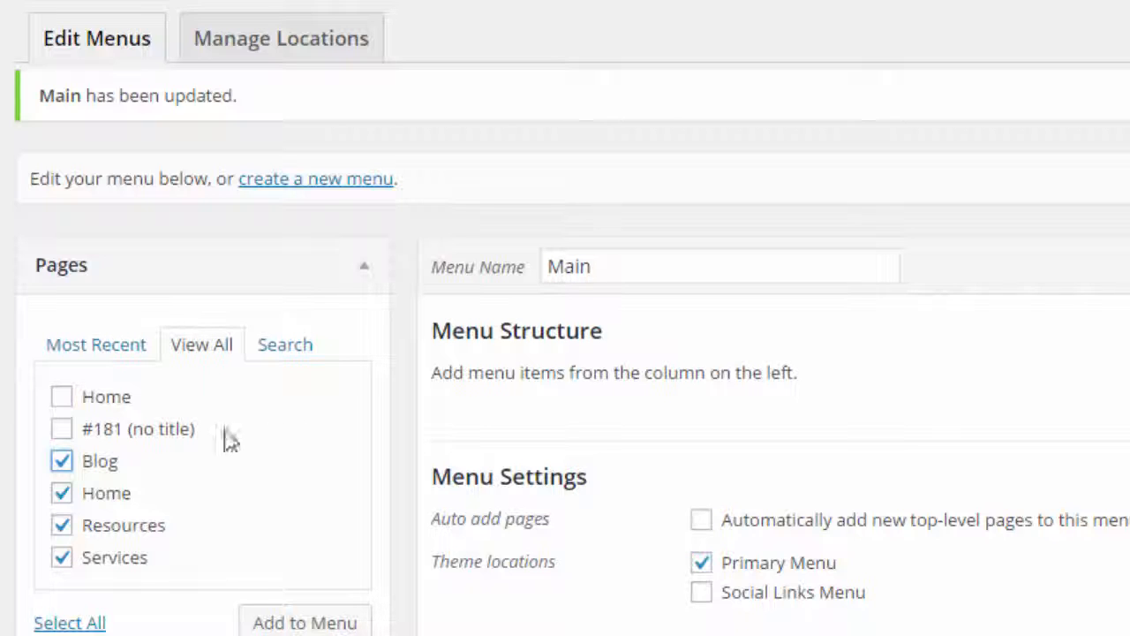
{"action": "mouse_move", "coordinate": [73, 314]}
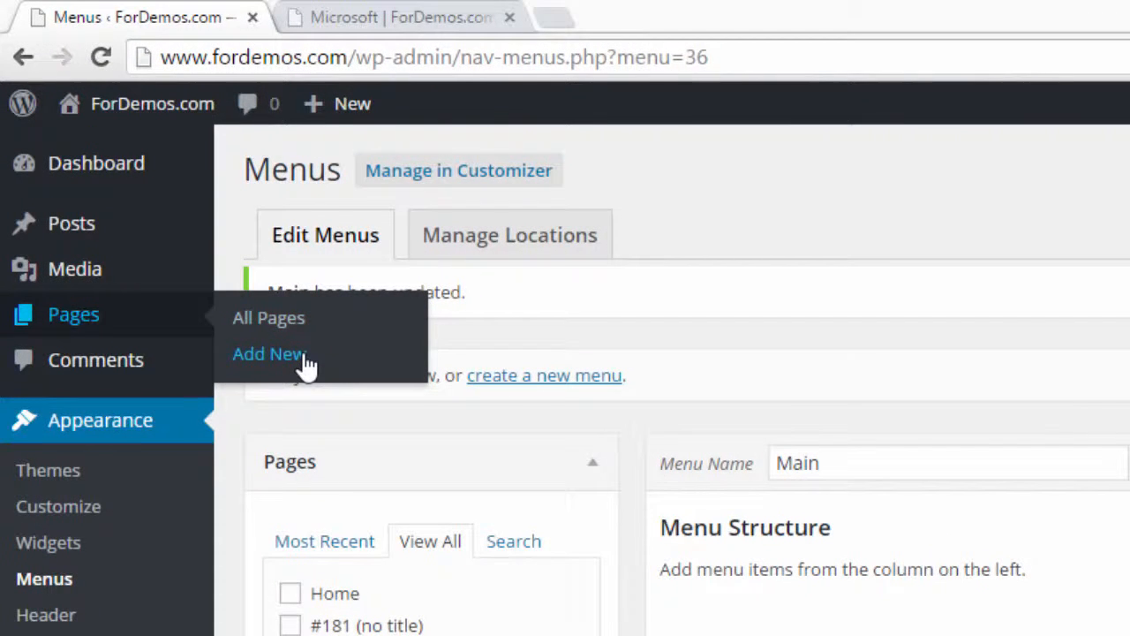
{"action": "left_click", "coordinate": [304, 355]}
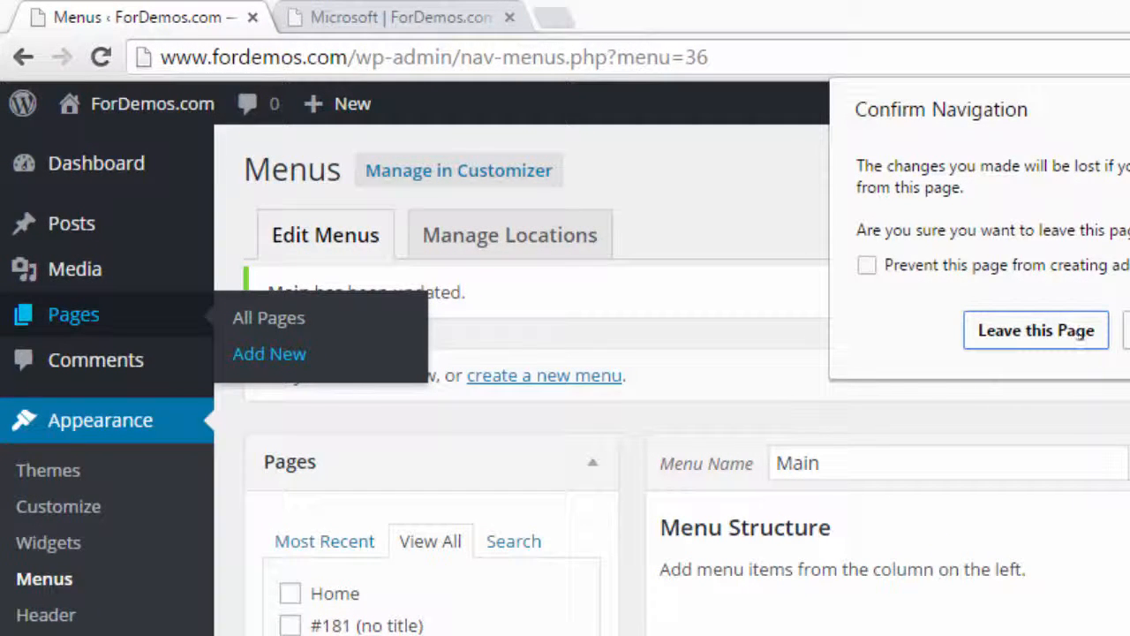
{"action": "left_click", "coordinate": [1128, 330]}
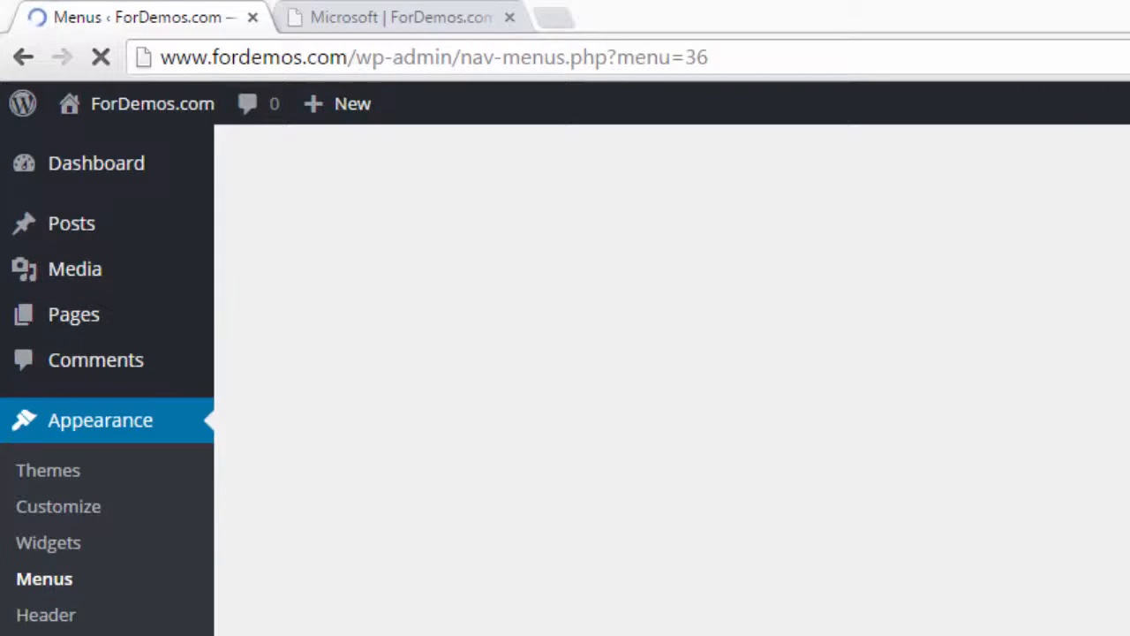
Step: Create a new page titled About and publish it
{"action": "mouse_move", "coordinate": [122, 328]}
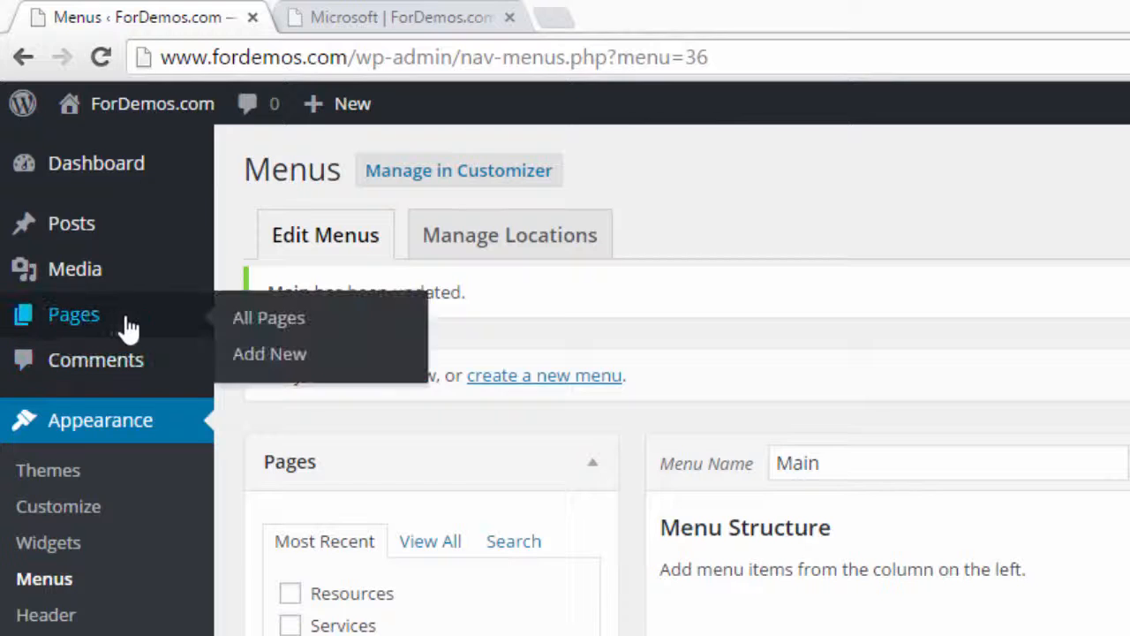
{"action": "left_click", "coordinate": [291, 351]}
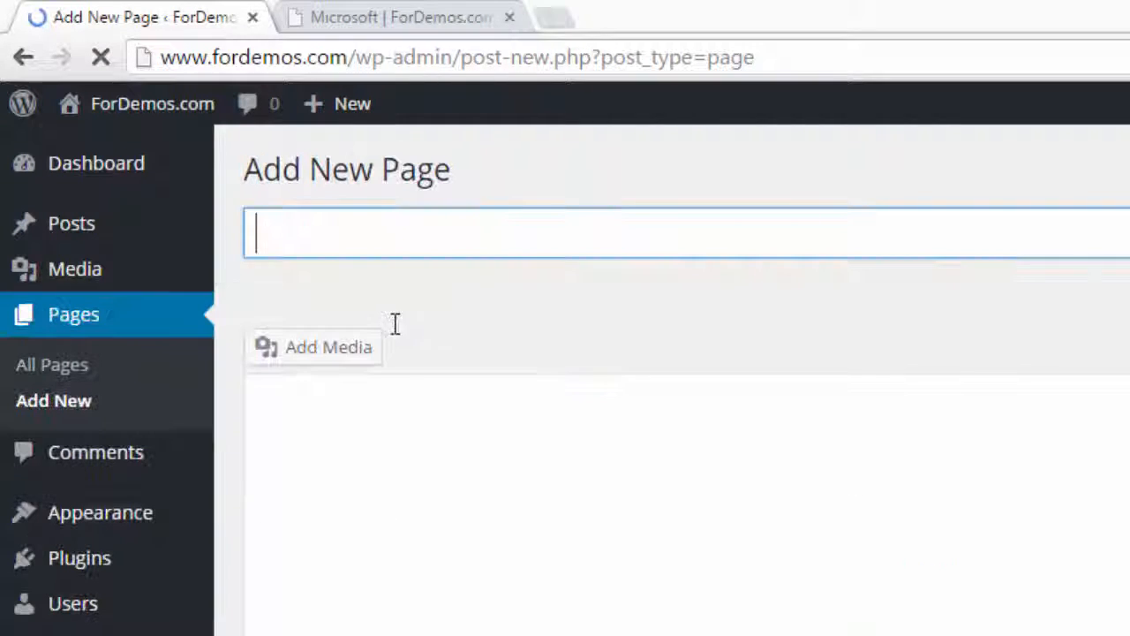
{"action": "type", "text": "About"}
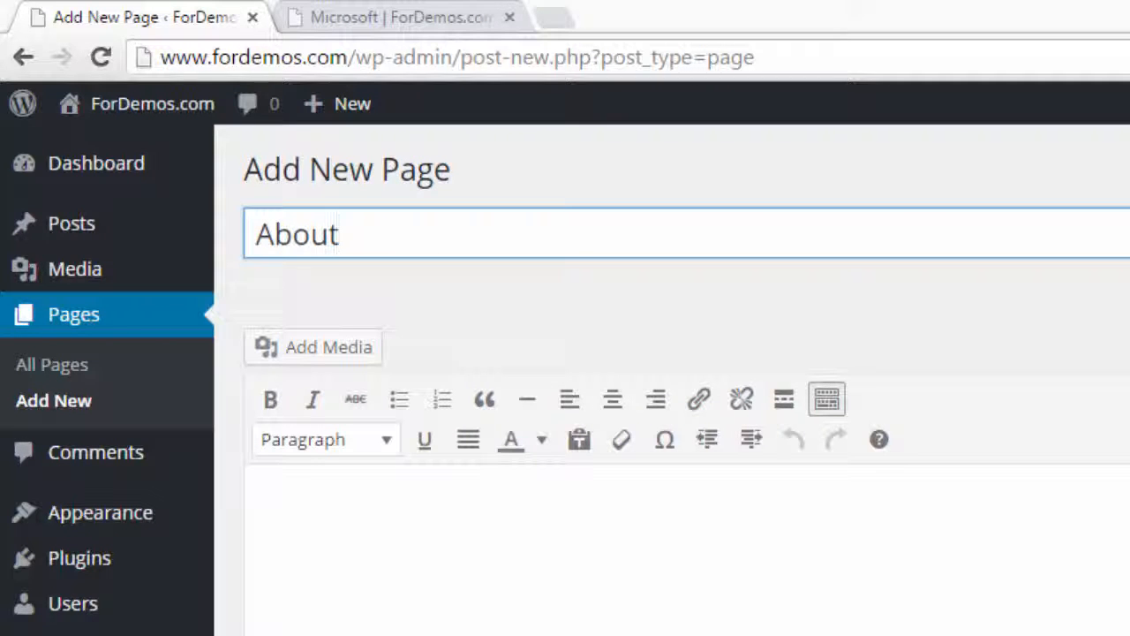
{"action": "left_click", "coordinate": [1129, 415]}
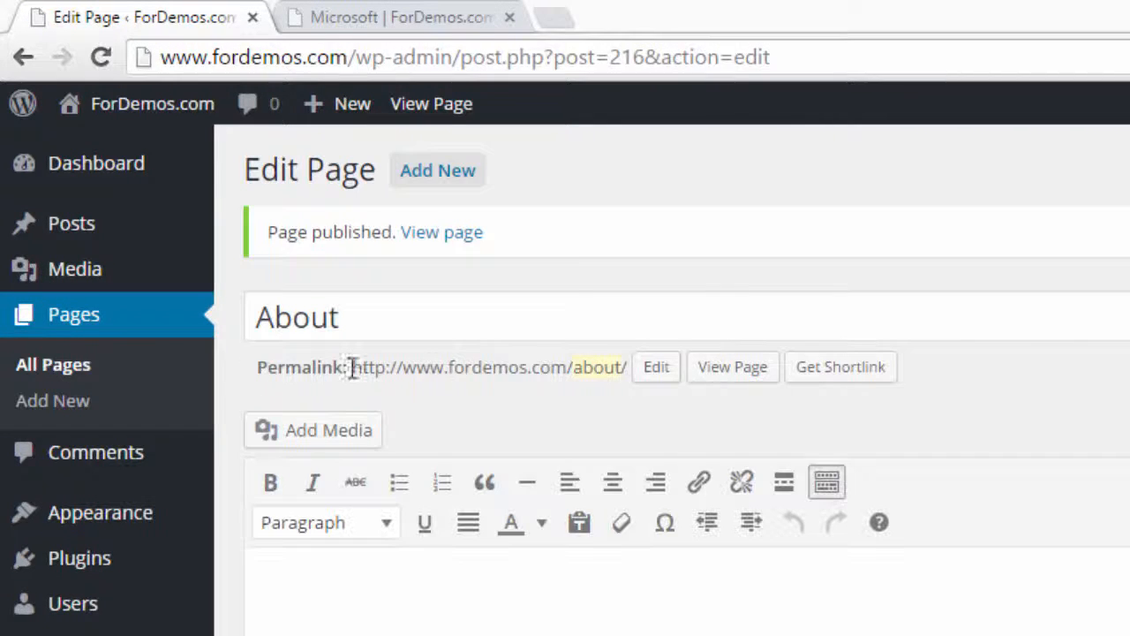
Step: Create another new page titled Contact and publish it
{"action": "left_click", "coordinate": [95, 402]}
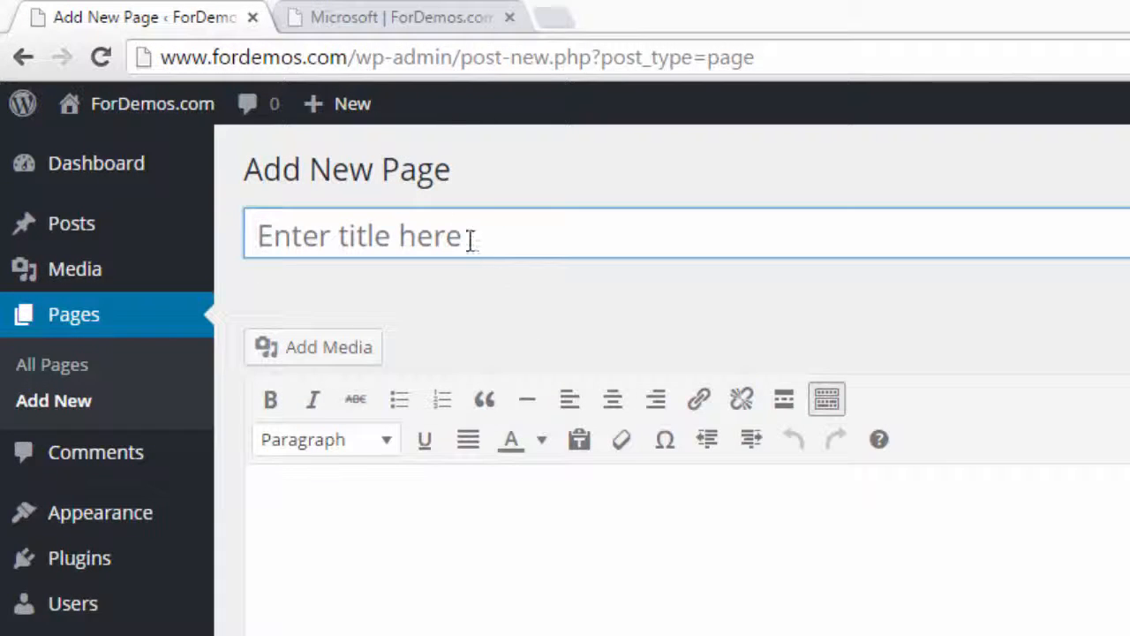
{"action": "left_click", "coordinate": [469, 228]}
{"action": "type", "text": "Contact"}
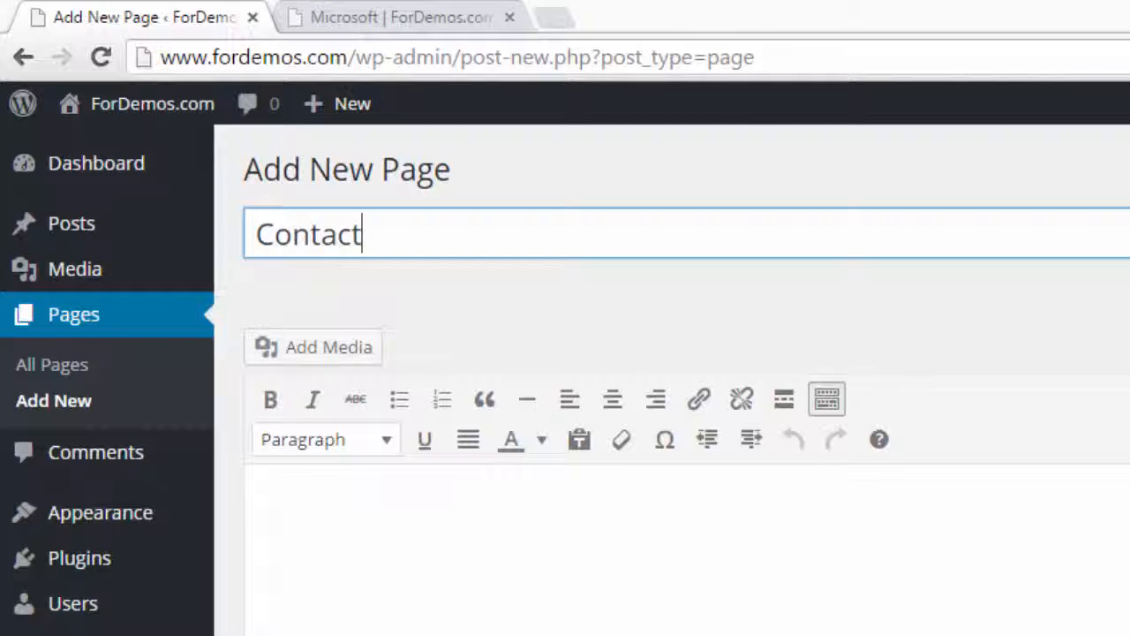
{"action": "left_click", "coordinate": [1129, 488]}
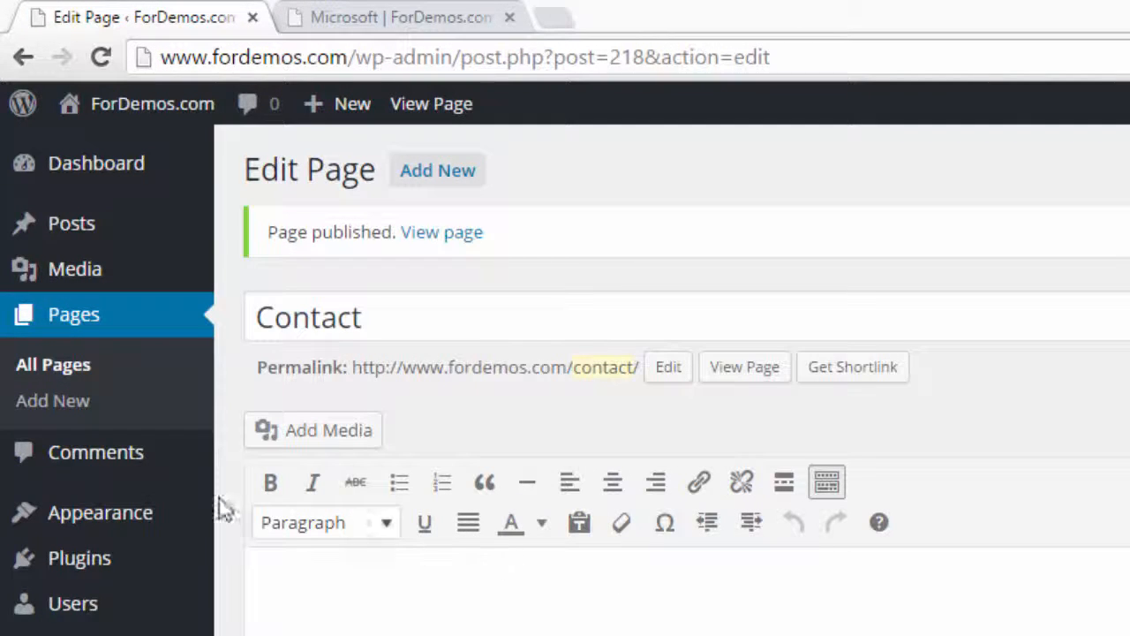
Step: Return to menu editing and add the first Home entry, About, Blog, Contact, Resources and Services pages to the Main menu
{"action": "mouse_move", "coordinate": [157, 526]}
{"action": "left_click", "coordinate": [297, 626]}
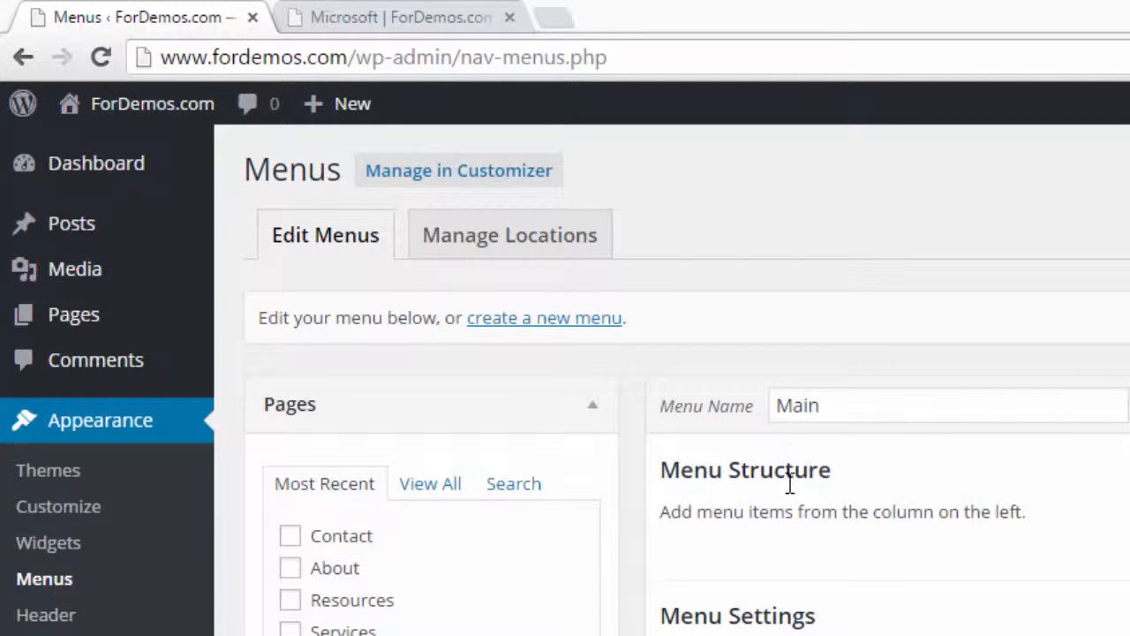
{"action": "left_click", "coordinate": [434, 488]}
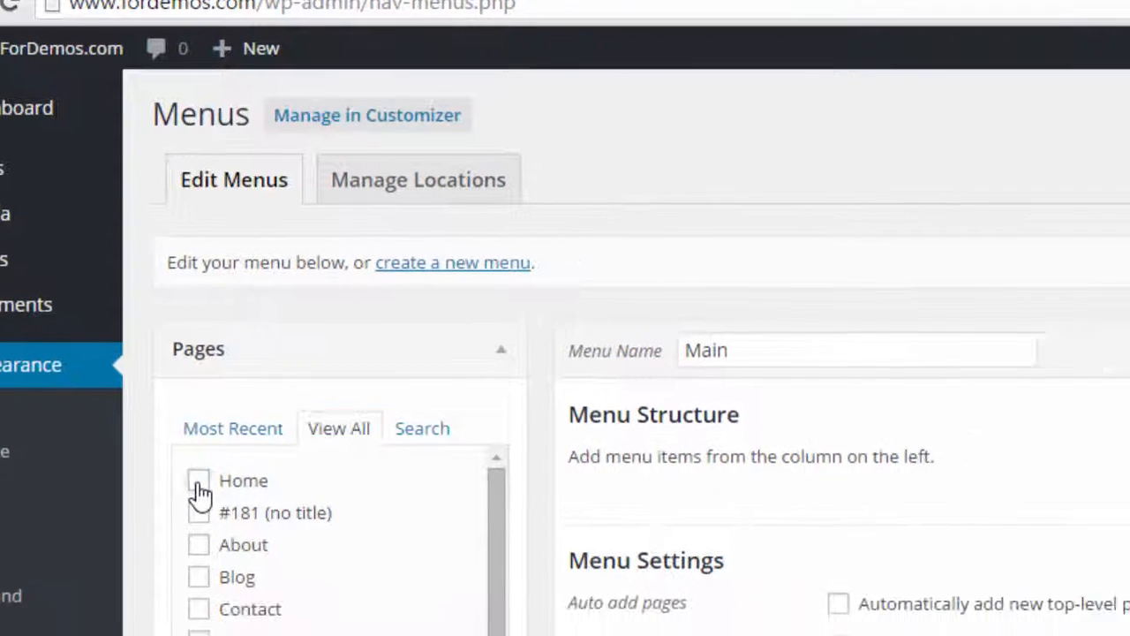
{"action": "left_click", "coordinate": [290, 535]}
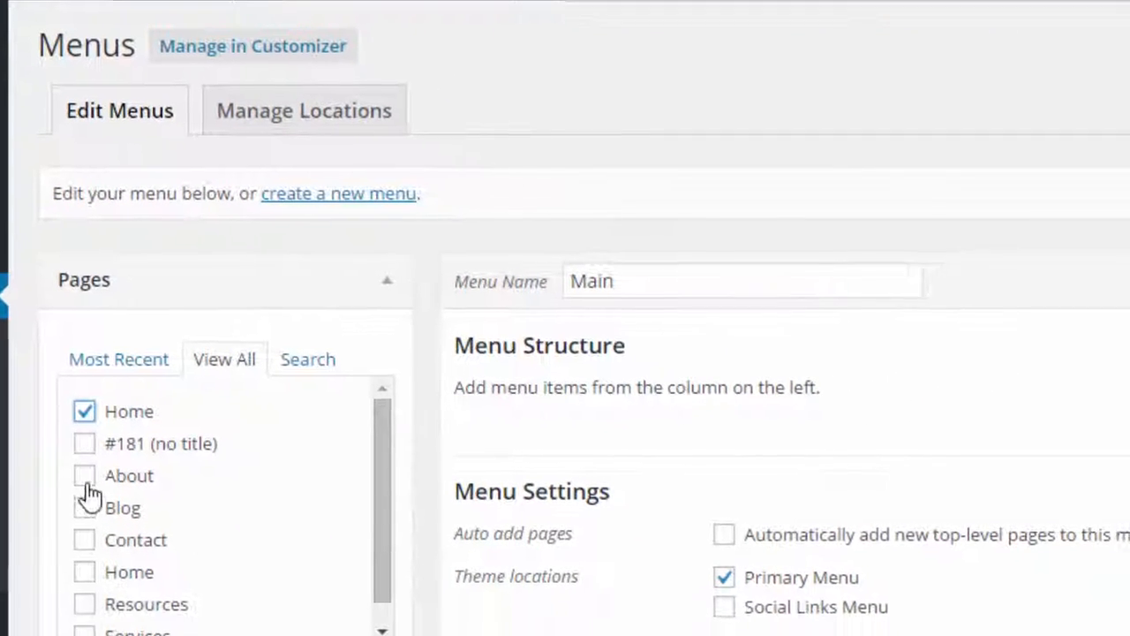
{"action": "left_click", "coordinate": [61, 464]}
{"action": "left_click", "coordinate": [62, 494]}
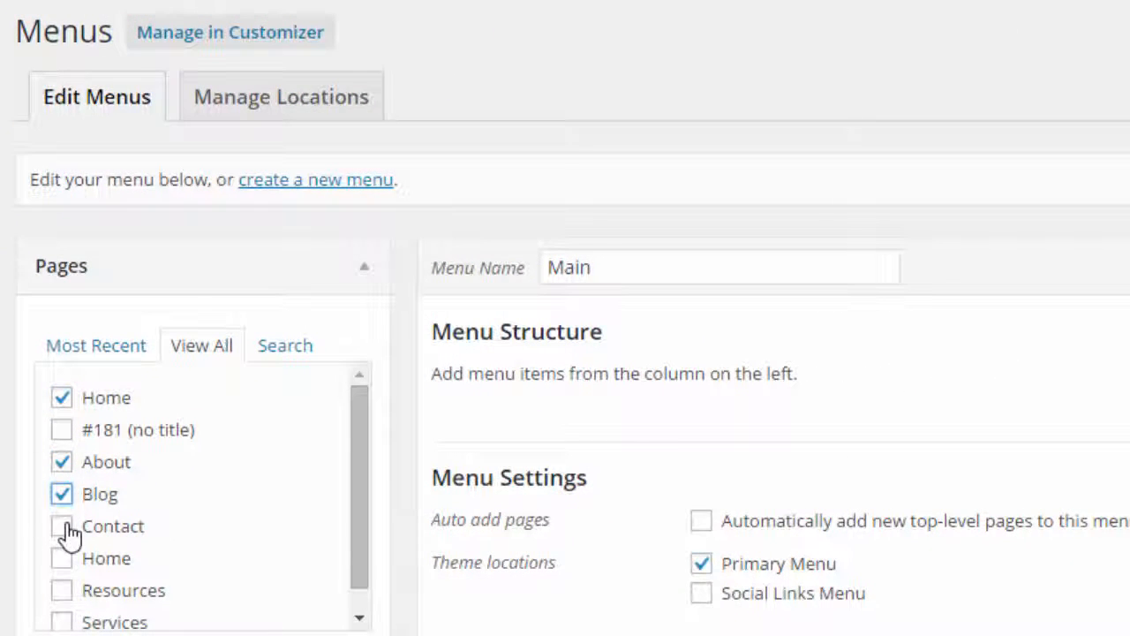
{"action": "left_click", "coordinate": [62, 526]}
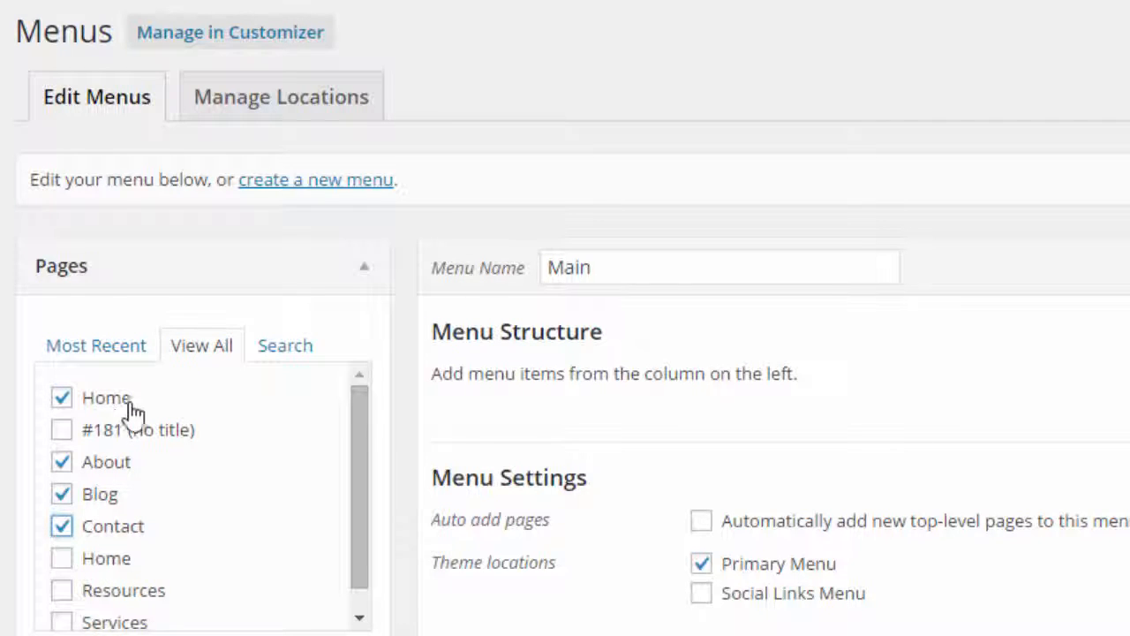
{"action": "scroll", "coordinate": [366, 495], "scroll_direction": "down", "scroll_amount": 1}
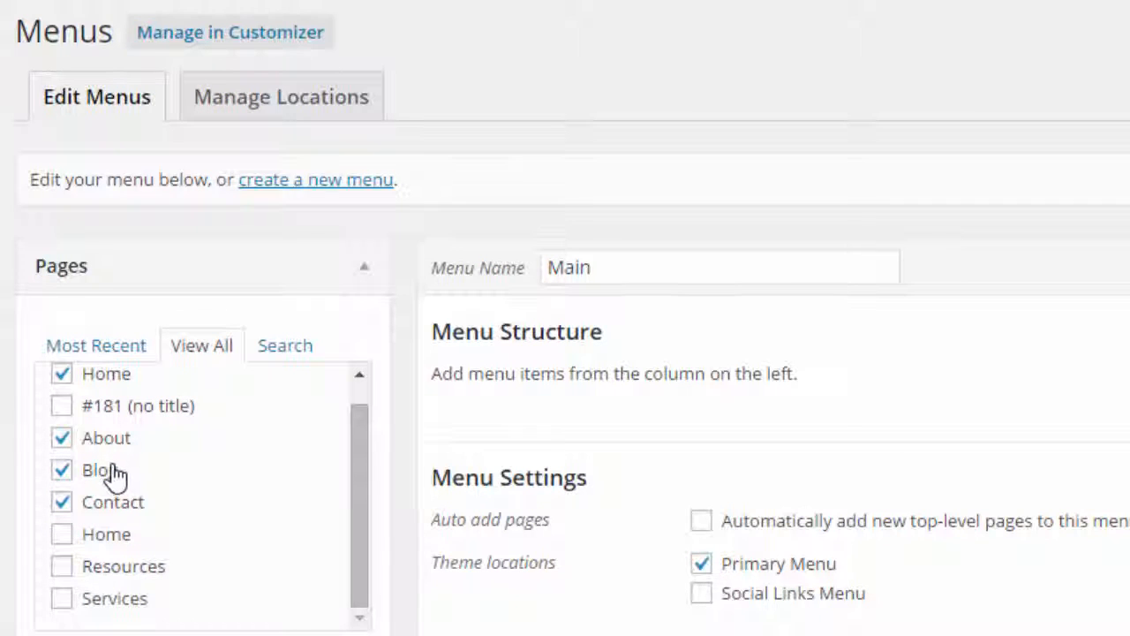
{"action": "left_click", "coordinate": [61, 566]}
{"action": "left_click", "coordinate": [61, 597]}
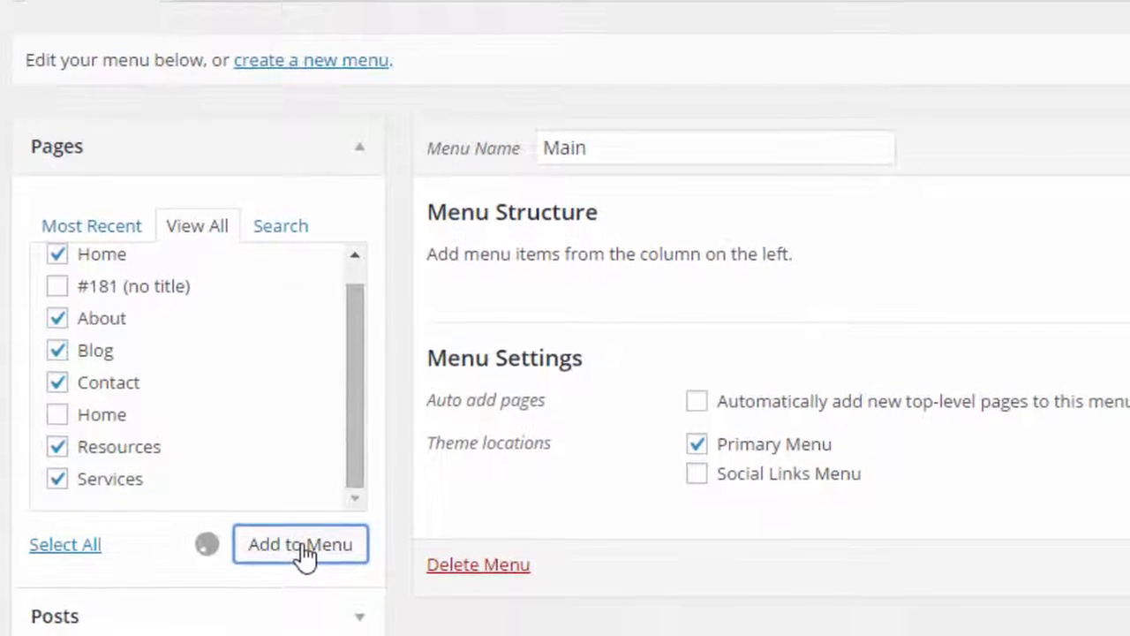
{"action": "left_click", "coordinate": [300, 529]}
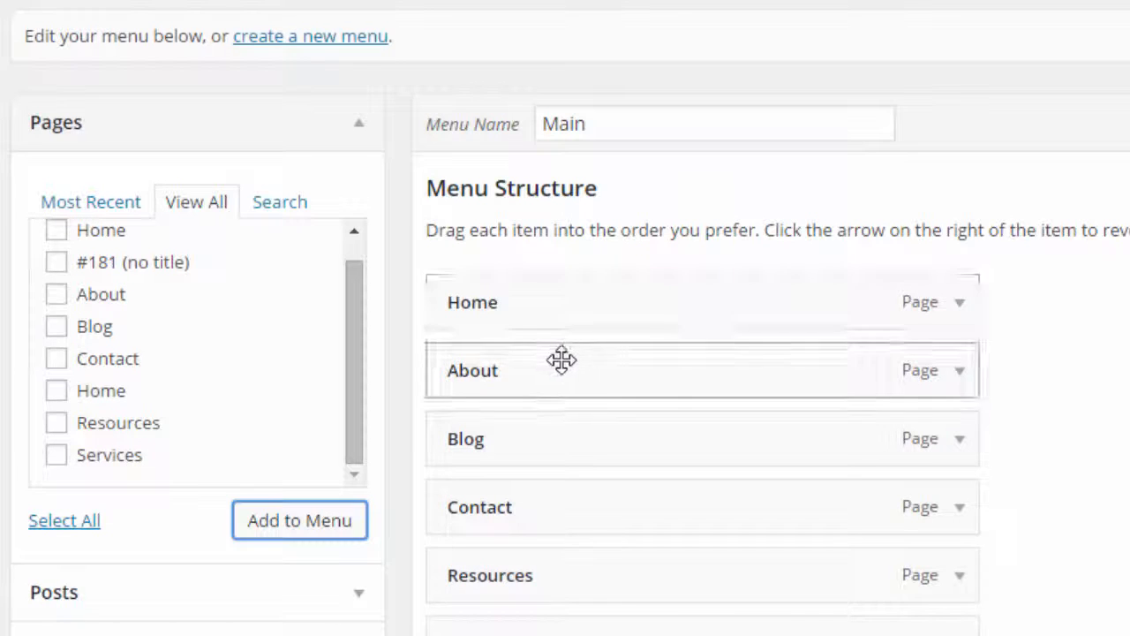
Step: Reorder the menu items to Home, Services, Resources, Blog, About and Contact
{"action": "left_click_drag", "start_coordinate": [544, 632], "coordinate": [546, 368]}
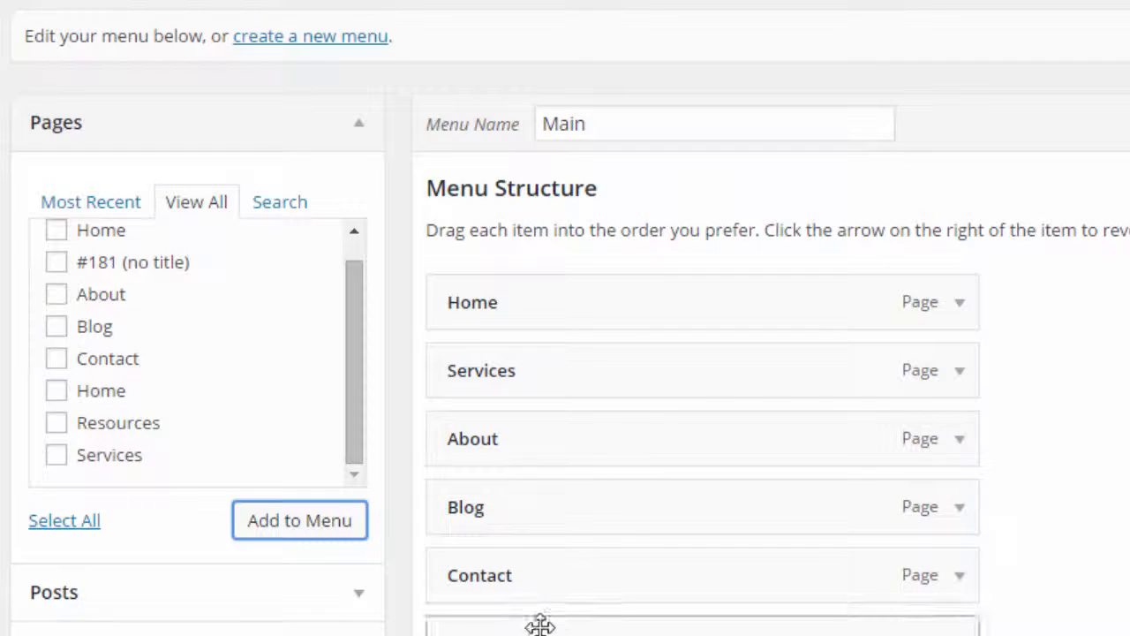
{"action": "left_click_drag", "start_coordinate": [539, 624], "coordinate": [540, 414]}
{"action": "scroll", "coordinate": [539, 414], "scroll_direction": "down", "scroll_amount": 1}
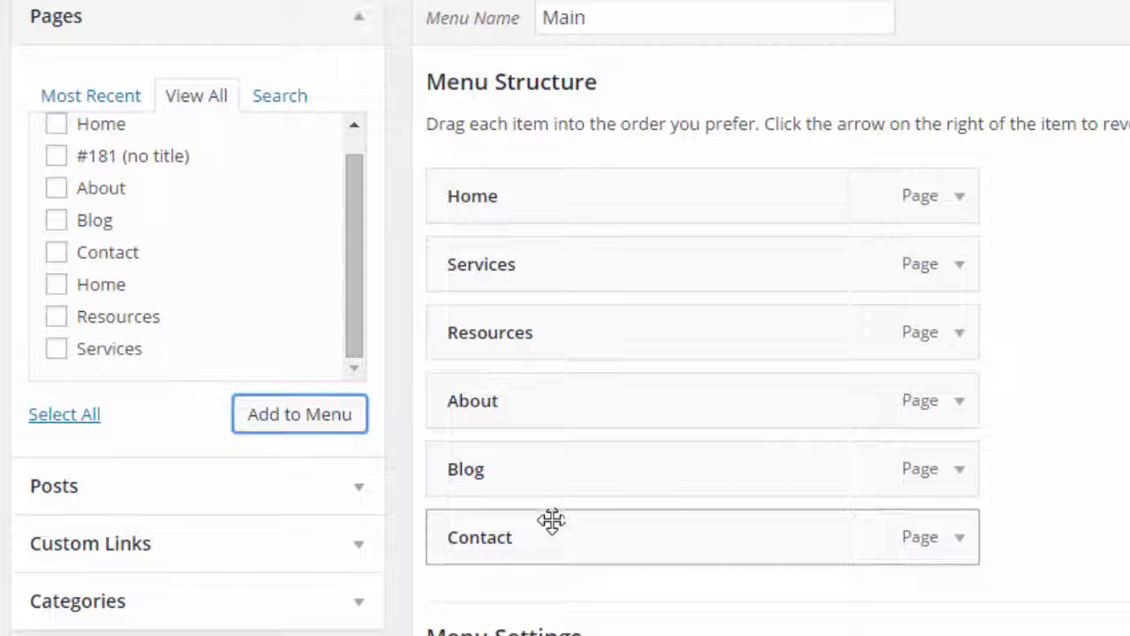
{"action": "left_click_drag", "start_coordinate": [548, 469], "coordinate": [554, 413]}
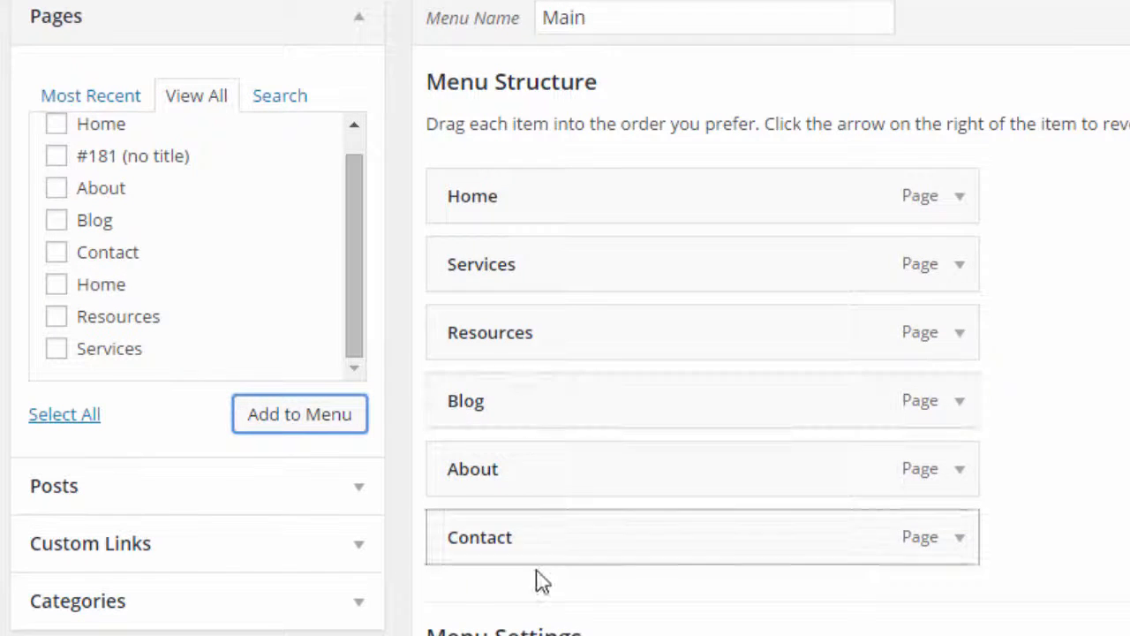
Step: Look at the Home item's navigation label in its settings, collapse the item and save the Main menu
{"action": "left_click", "coordinate": [960, 196]}
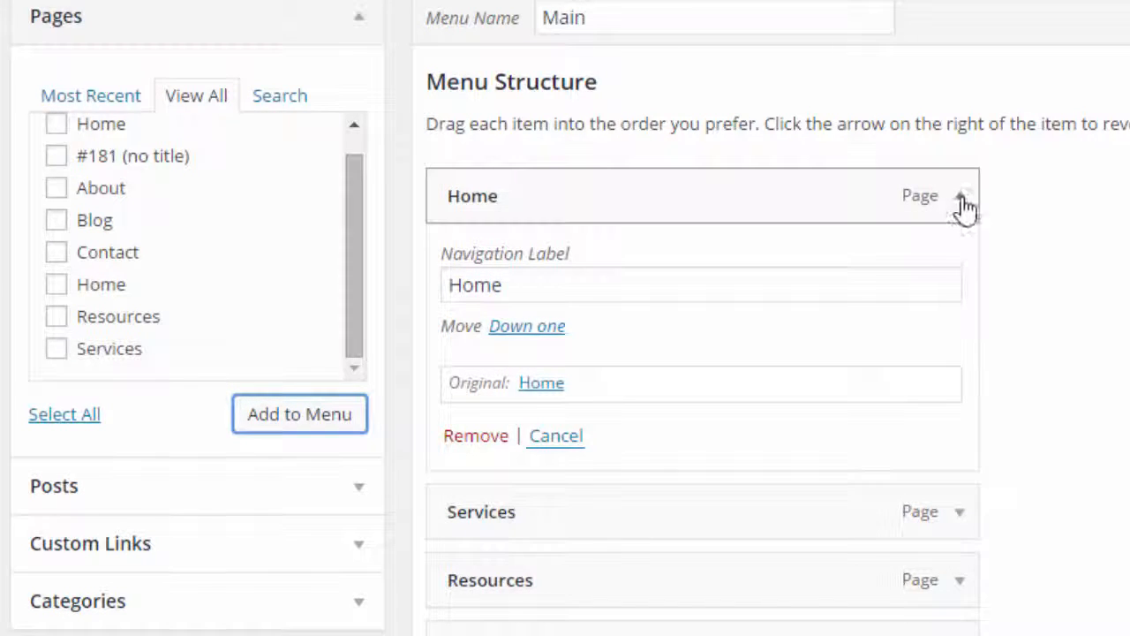
{"action": "left_click", "coordinate": [633, 283]}
{"action": "left_click_drag", "start_coordinate": [632, 283], "coordinate": [338, 286]}
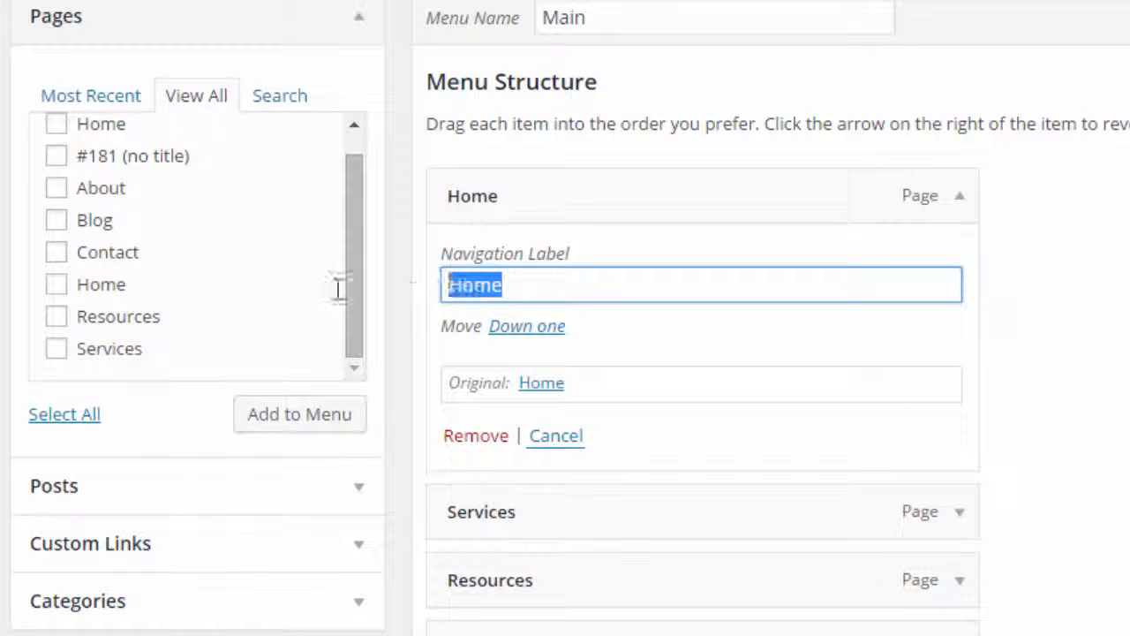
{"action": "left_click", "coordinate": [961, 205]}
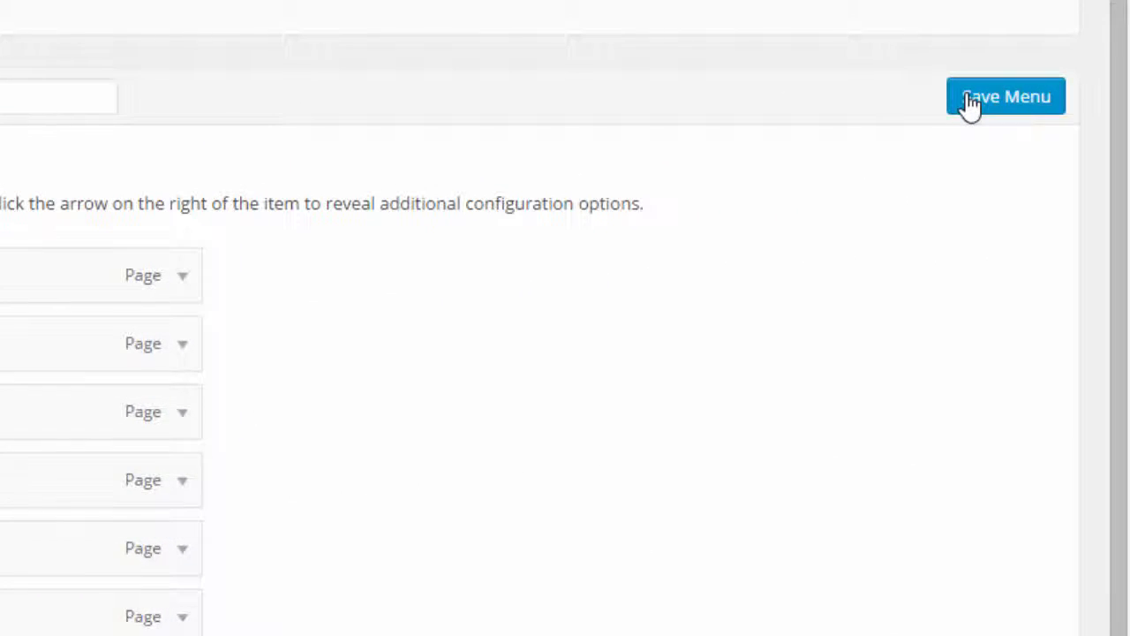
{"action": "left_click", "coordinate": [970, 103]}
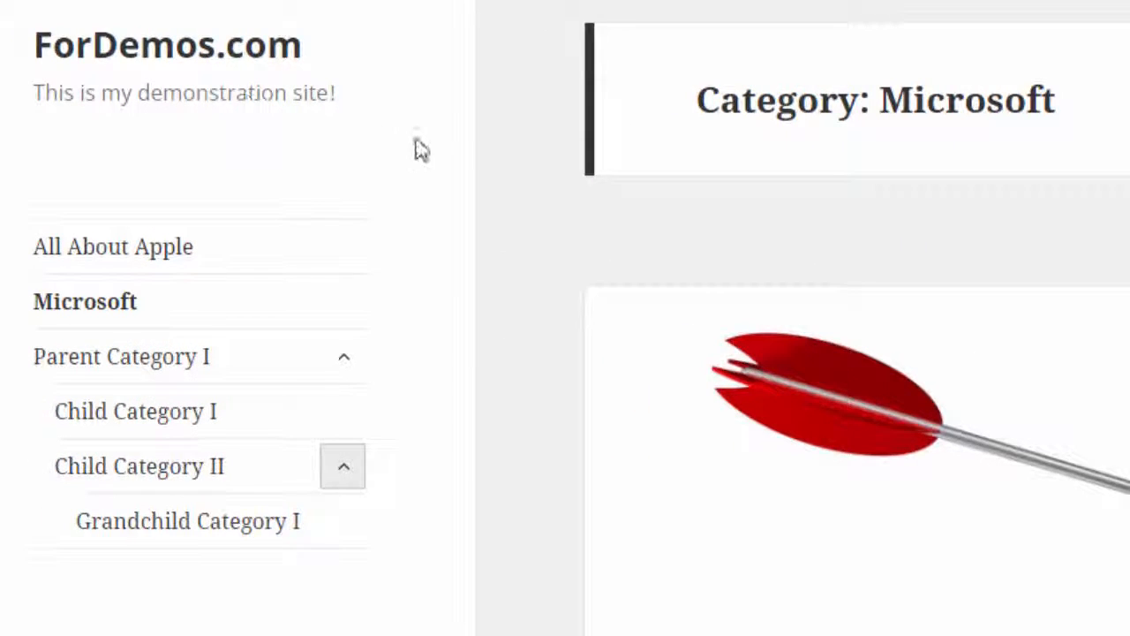
Step: Reload the live site and visit Home, Services, Resources, Blog, About and Contact from its menu to check each link
{"action": "key", "text": "F5"}
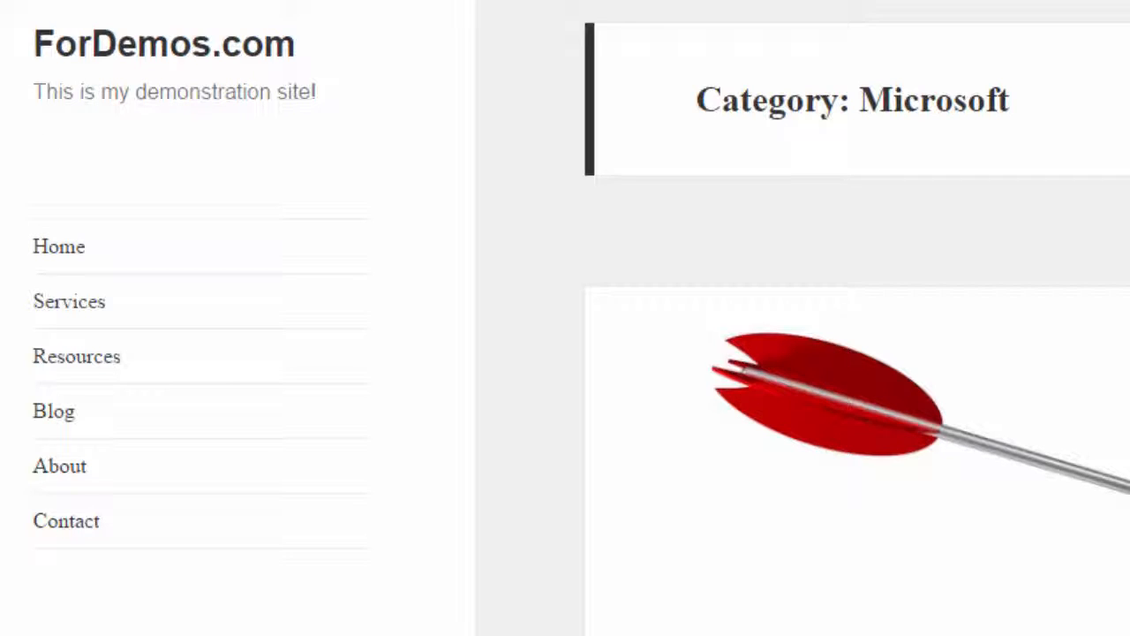
{"action": "left_click", "coordinate": [76, 248]}
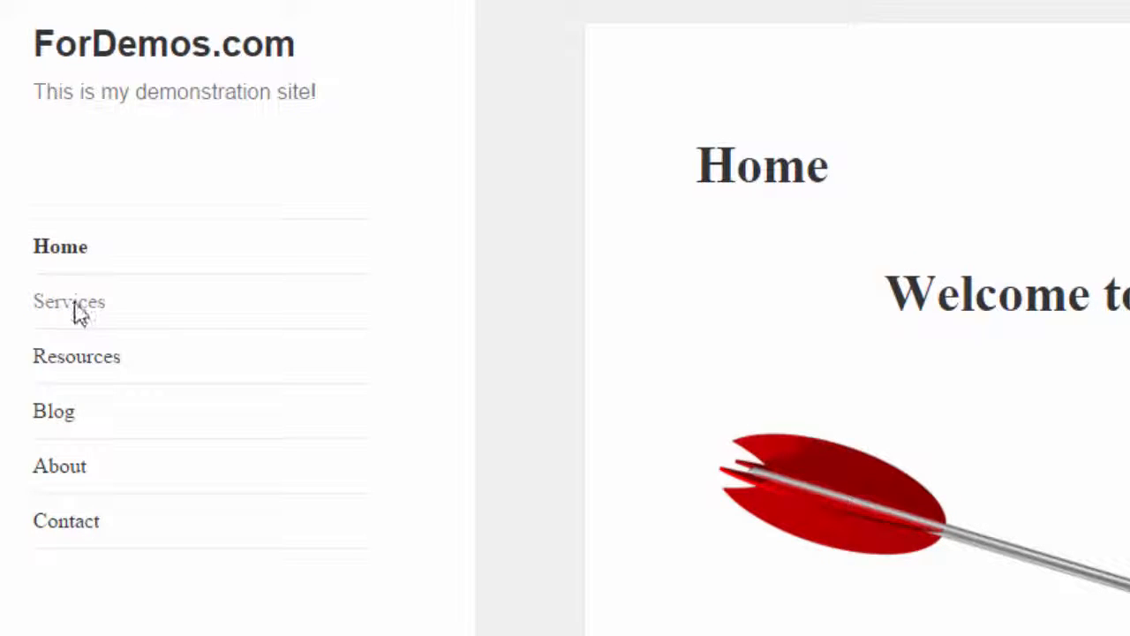
{"action": "left_click", "coordinate": [75, 302]}
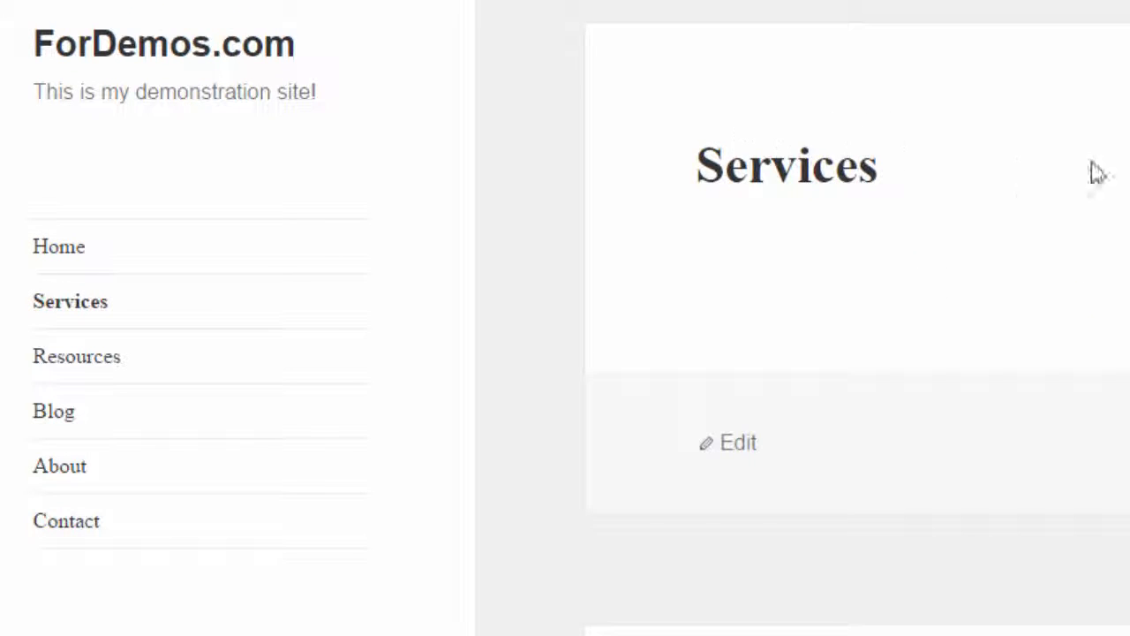
{"action": "left_click", "coordinate": [89, 361]}
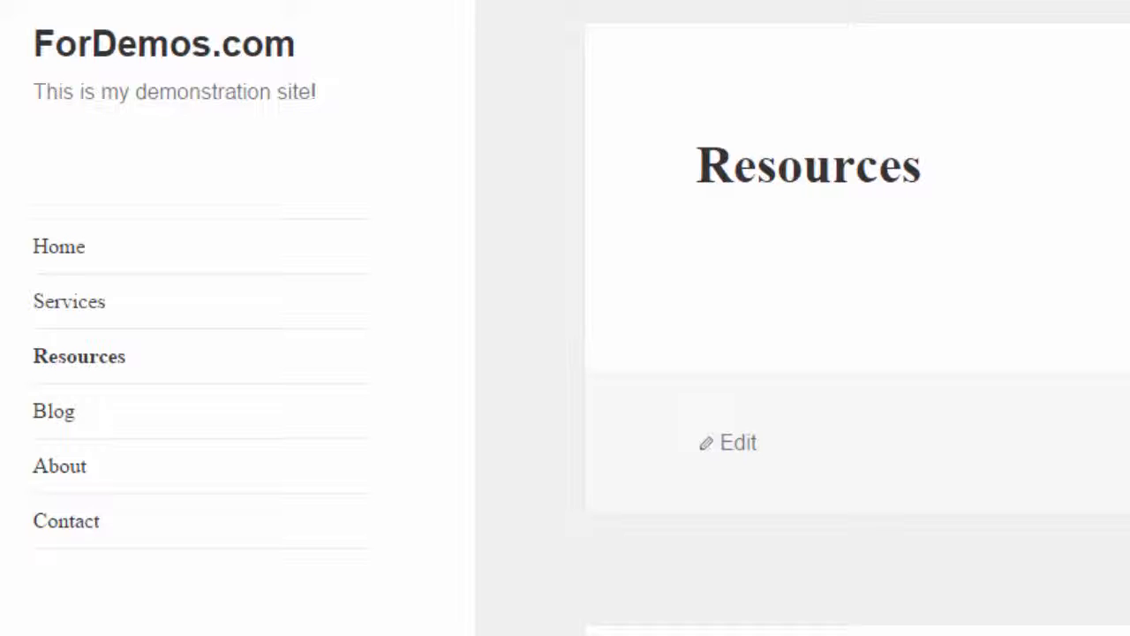
{"action": "left_click", "coordinate": [71, 422]}
{"action": "scroll", "coordinate": [870, 227], "scroll_direction": "down", "scroll_amount": 10}
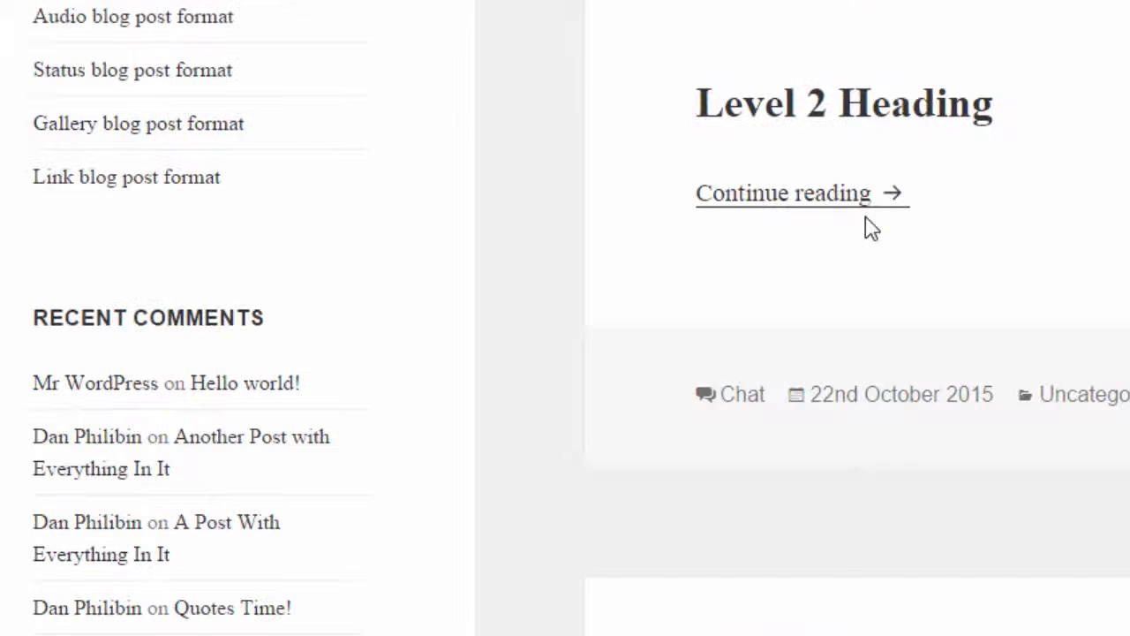
{"action": "scroll", "coordinate": [870, 227], "scroll_direction": "up", "scroll_amount": 2}
{"action": "scroll", "coordinate": [870, 227], "scroll_direction": "up", "scroll_amount": 8}
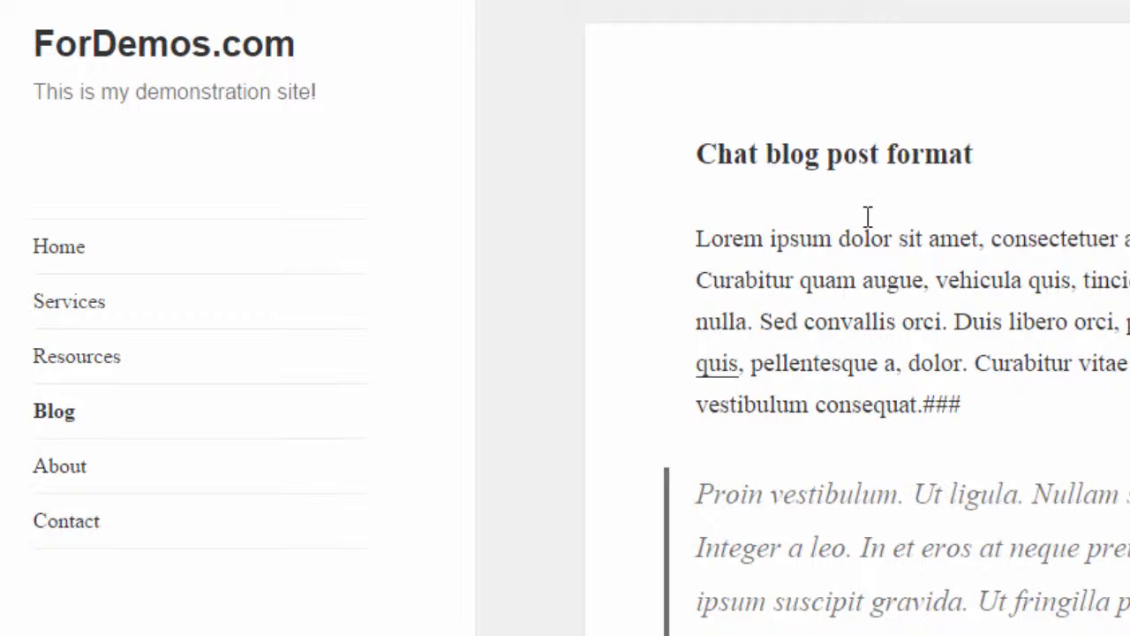
{"action": "left_click", "coordinate": [83, 463]}
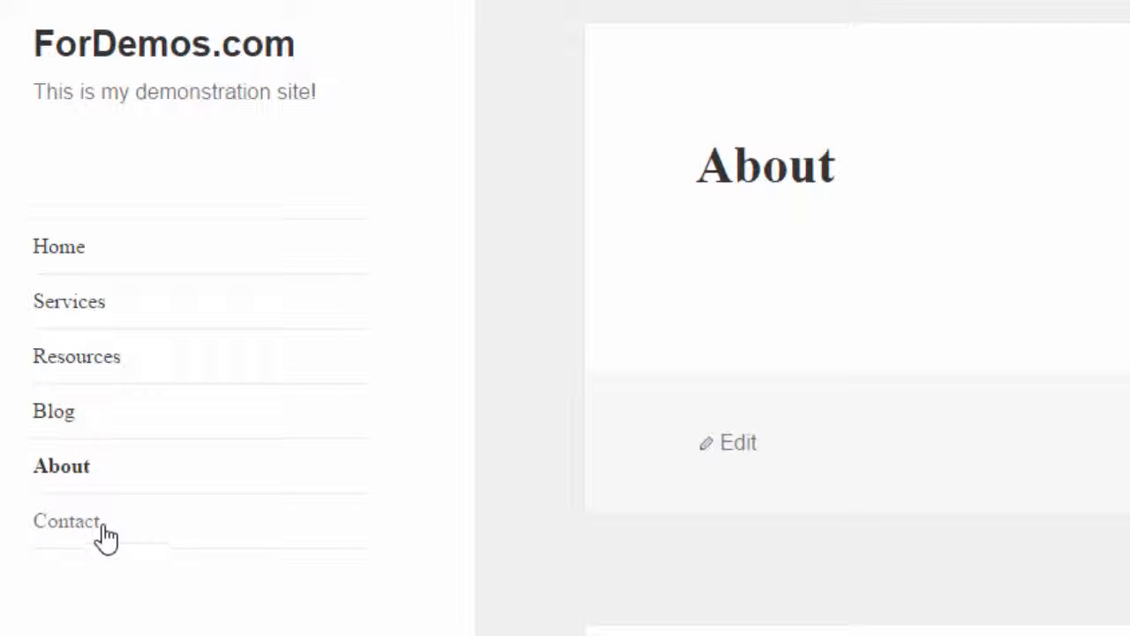
{"action": "left_click", "coordinate": [115, 528]}
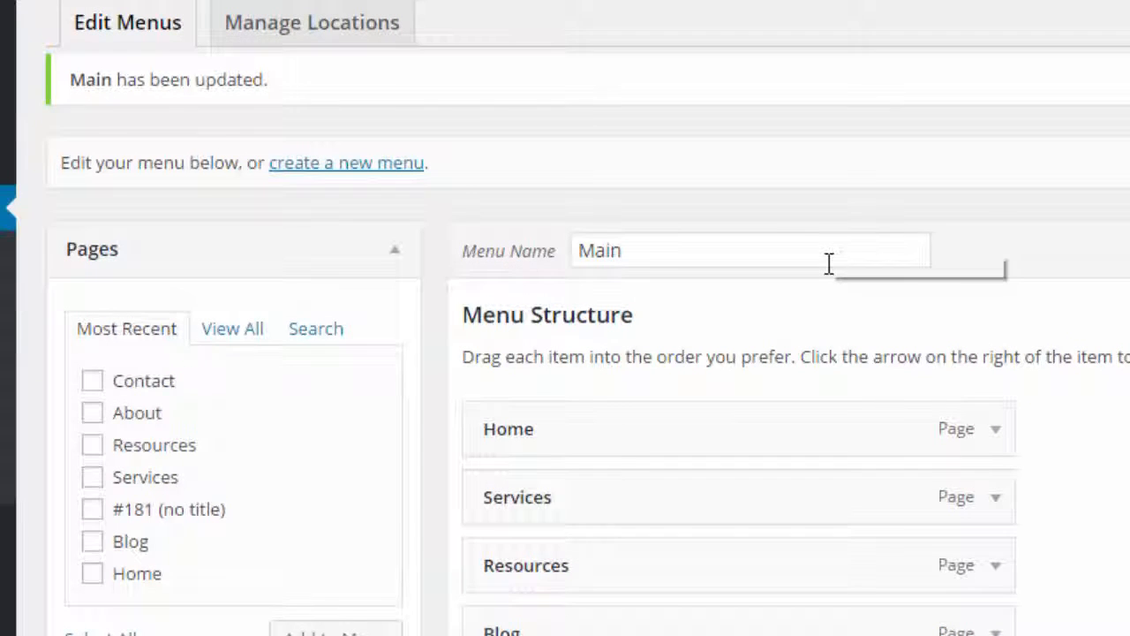
Step: Back in the menu editor, add the post Another Post with Everything In It to the Main menu
{"action": "scroll", "coordinate": [828, 263], "scroll_direction": "down", "scroll_amount": 2}
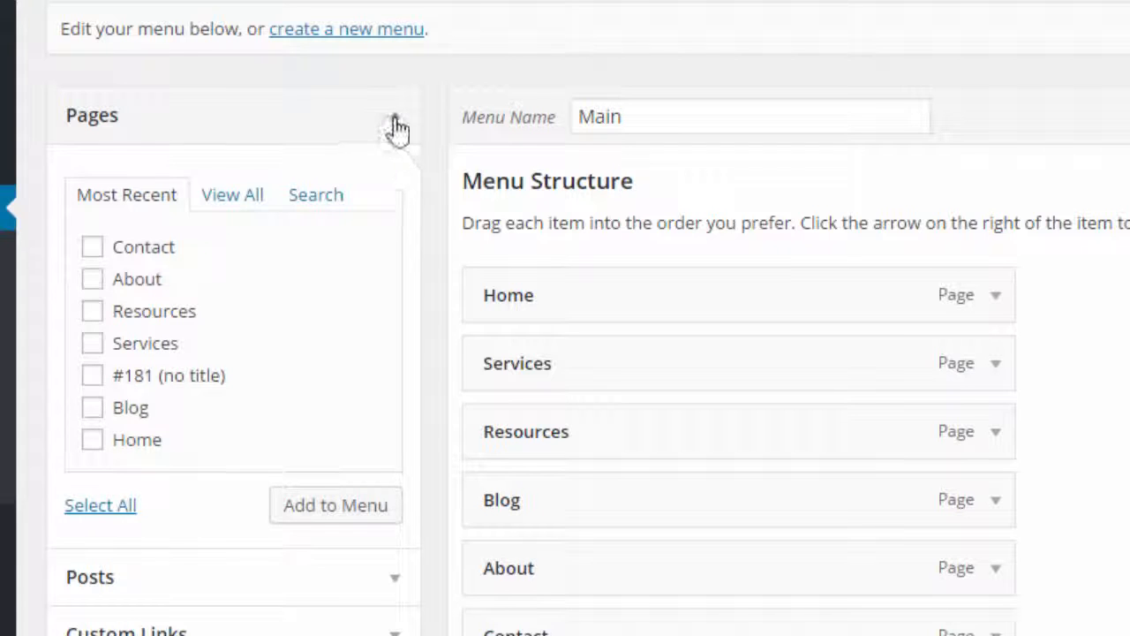
{"action": "left_click", "coordinate": [395, 124]}
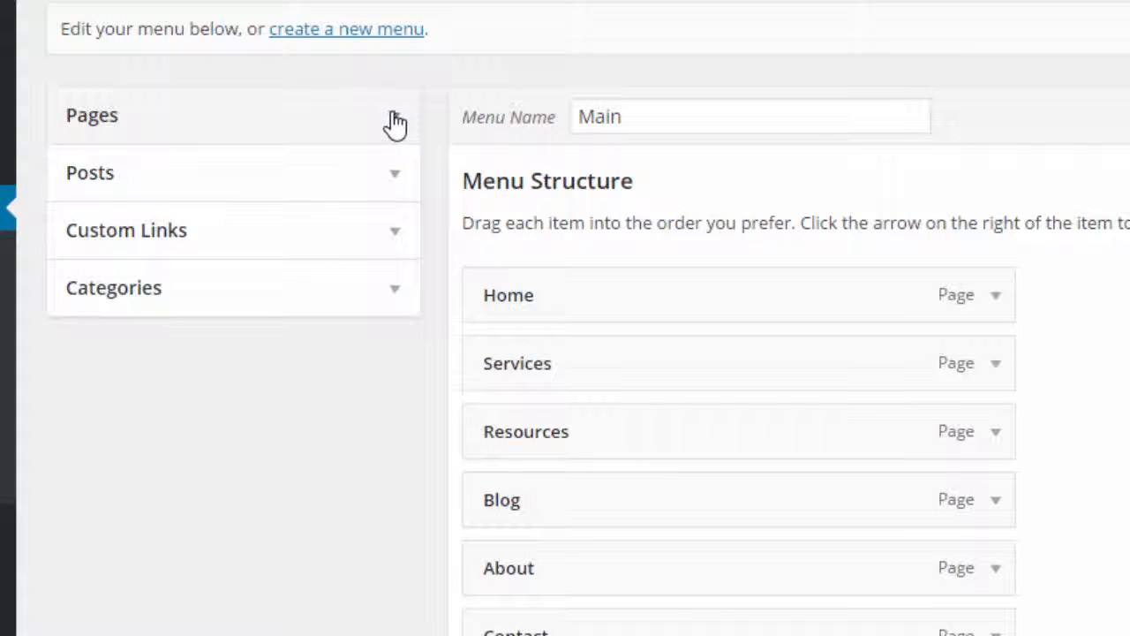
{"action": "left_click", "coordinate": [395, 177]}
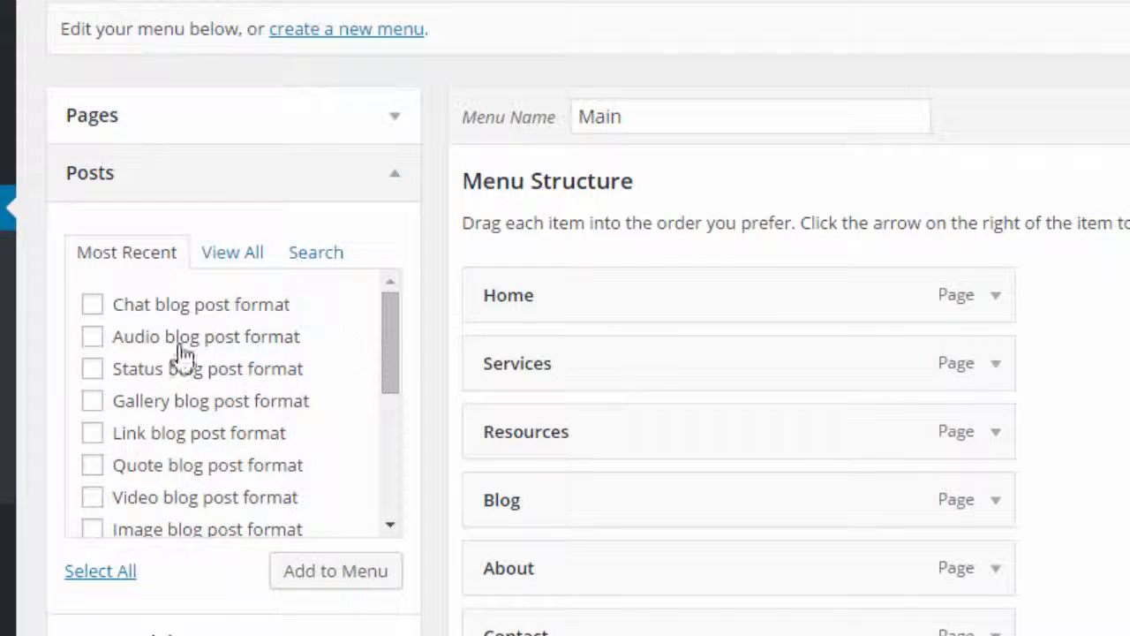
{"action": "scroll", "coordinate": [151, 424], "scroll_direction": "down", "scroll_amount": 6}
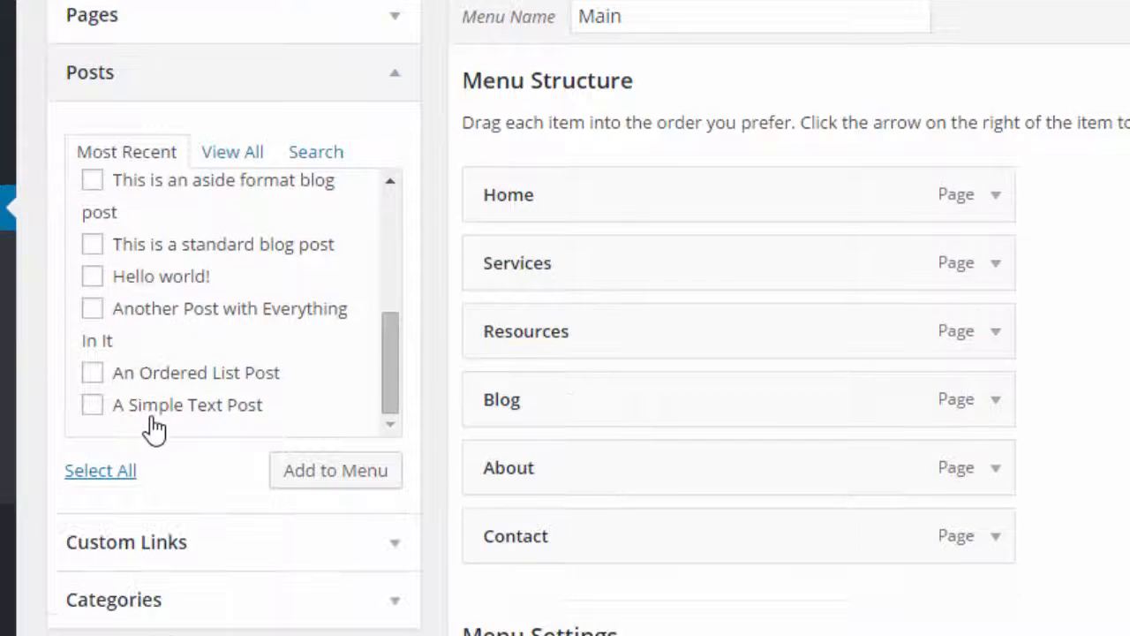
{"action": "left_click", "coordinate": [93, 311]}
{"action": "left_click", "coordinate": [353, 477]}
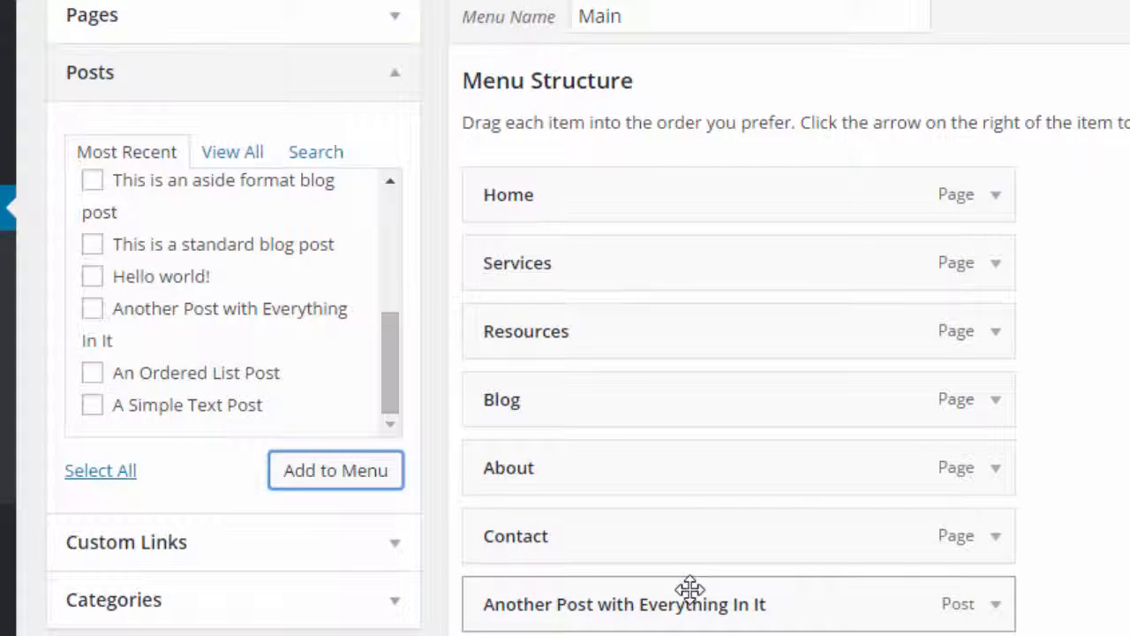
Step: Remove the post Another Post with Everything In It from the Main menu and open the custom link form
{"action": "left_click", "coordinate": [998, 606]}
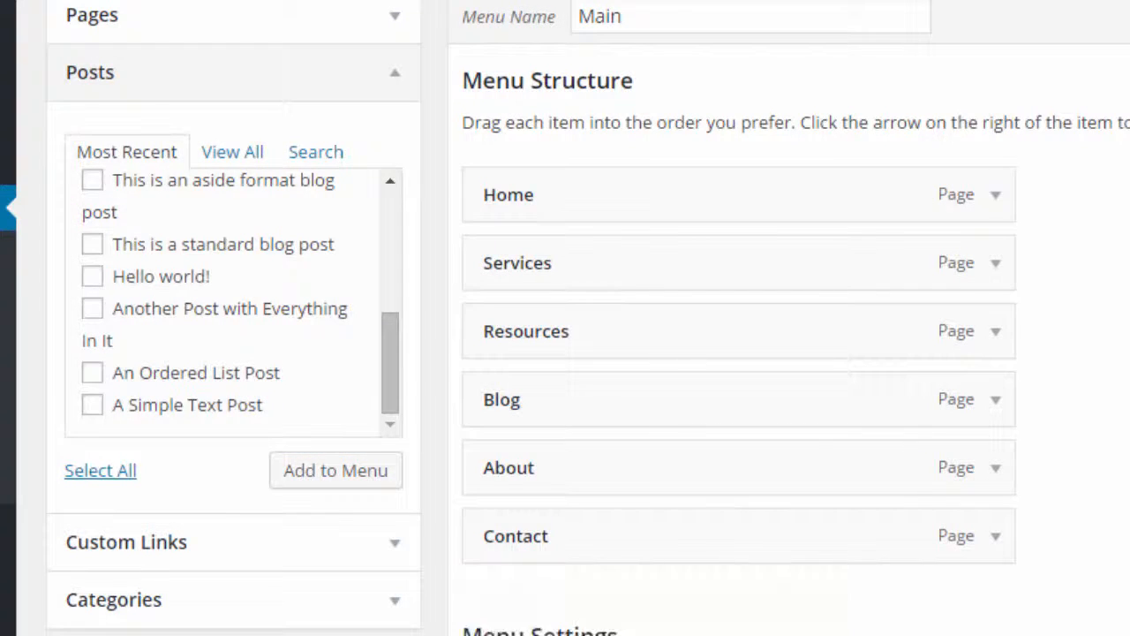
{"action": "left_click", "coordinate": [385, 94]}
{"action": "left_click", "coordinate": [397, 139]}
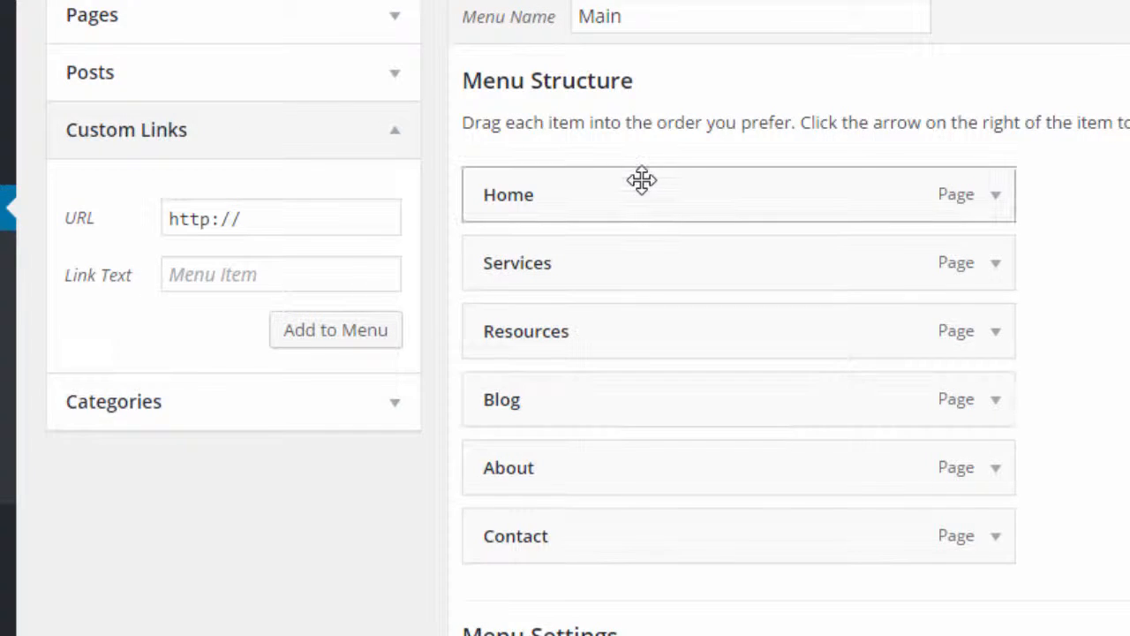
Step: Look at the Home item's settings in the menu structure and collapse the item
{"action": "left_click", "coordinate": [1005, 196]}
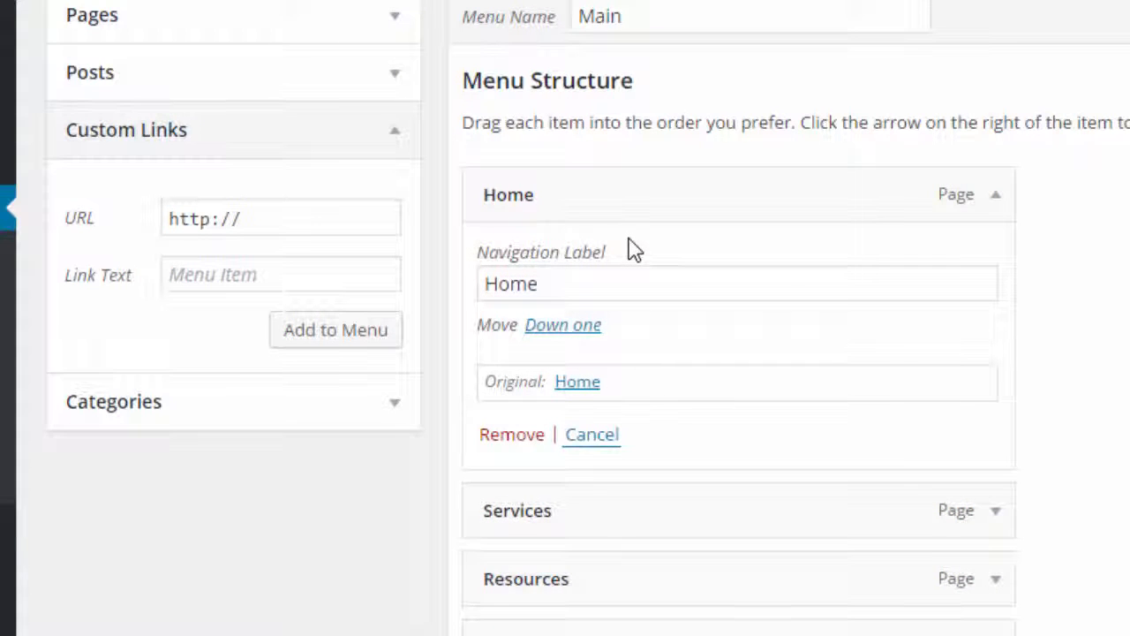
{"action": "left_click", "coordinate": [999, 204]}
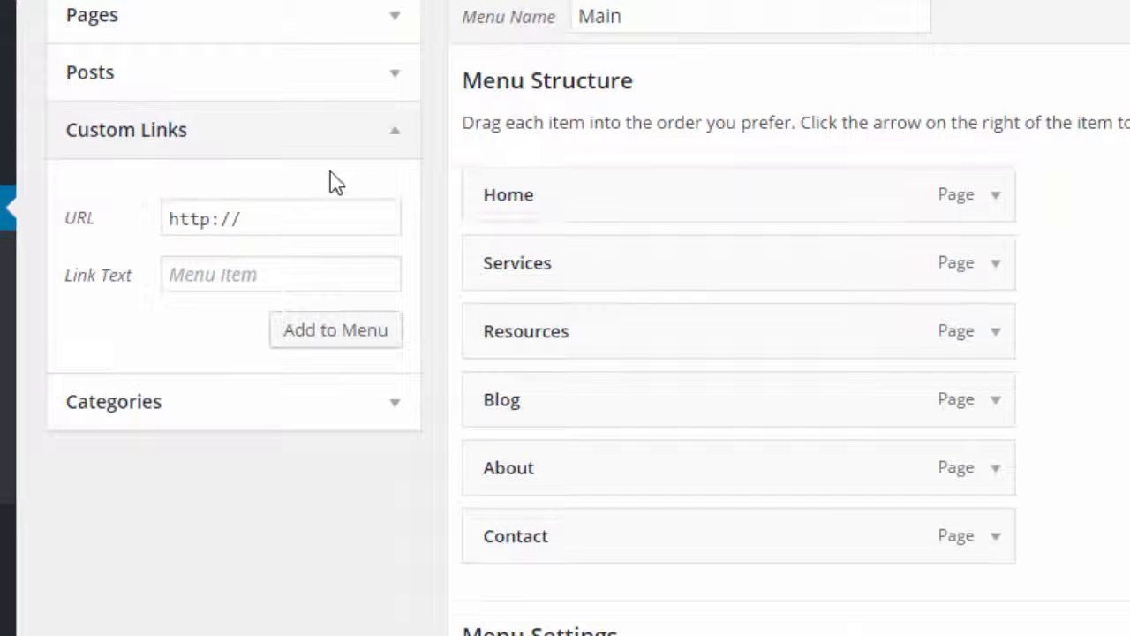
{"action": "left_click", "coordinate": [269, 217]}
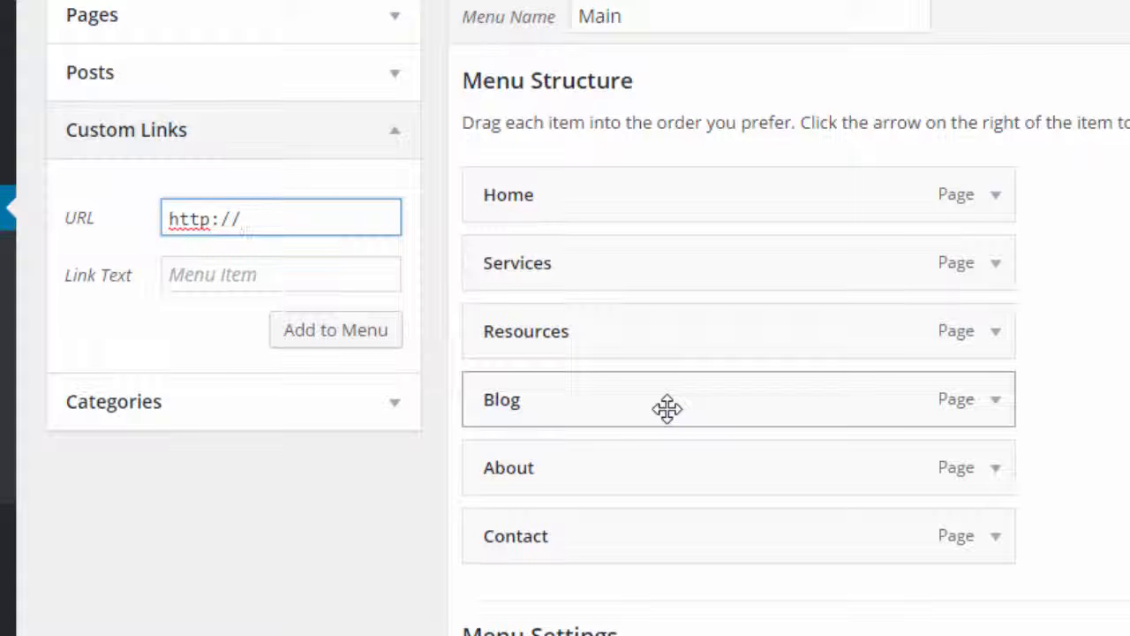
{"action": "type", "text": ".mywebs"}
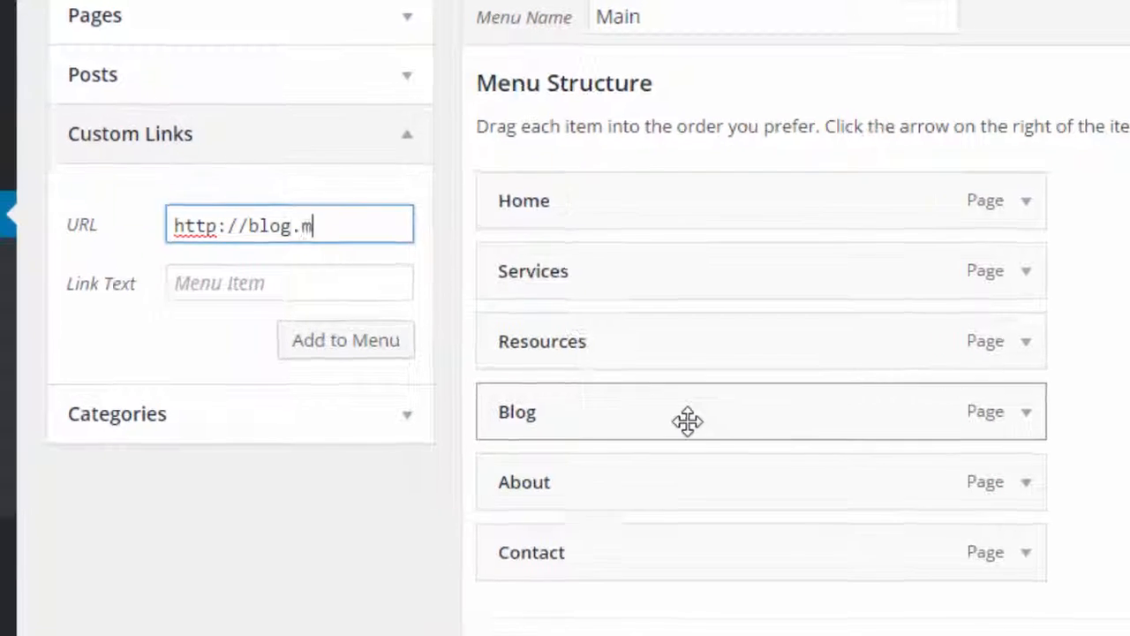
{"action": "key", "text": "BackSpace"}
{"action": "key", "text": "BackSpace"}
{"action": "key", "text": "BackSpace"}
{"action": "key", "text": "BackSpace"}
{"action": "key", "text": "BackSpace"}
{"action": "key", "text": "BackSpace"}
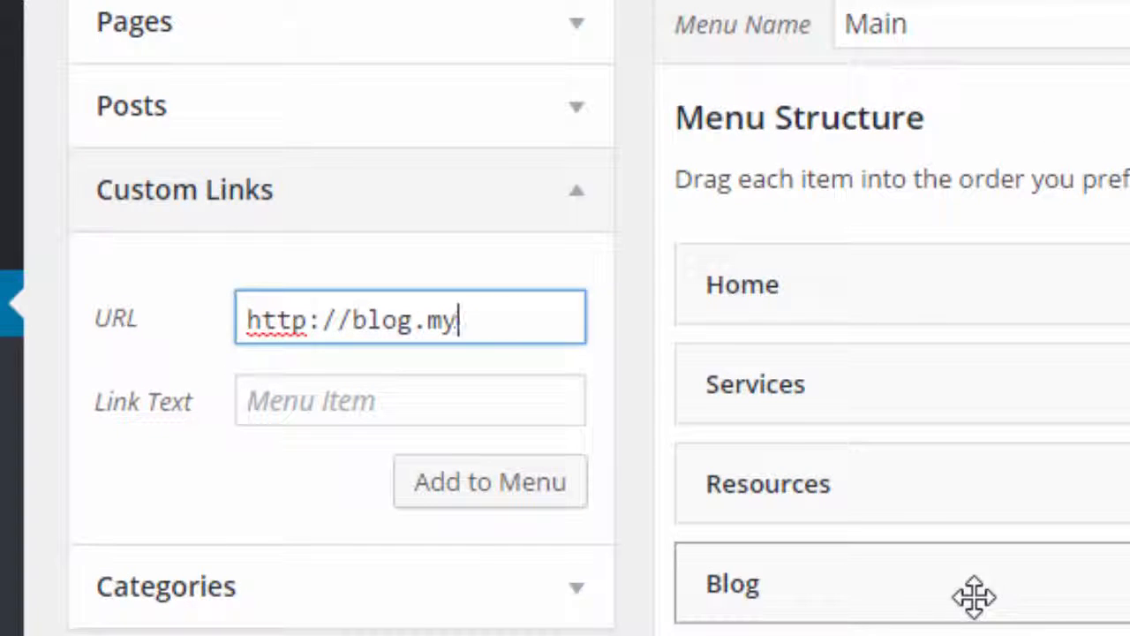
{"action": "type", "text": "website.com"}
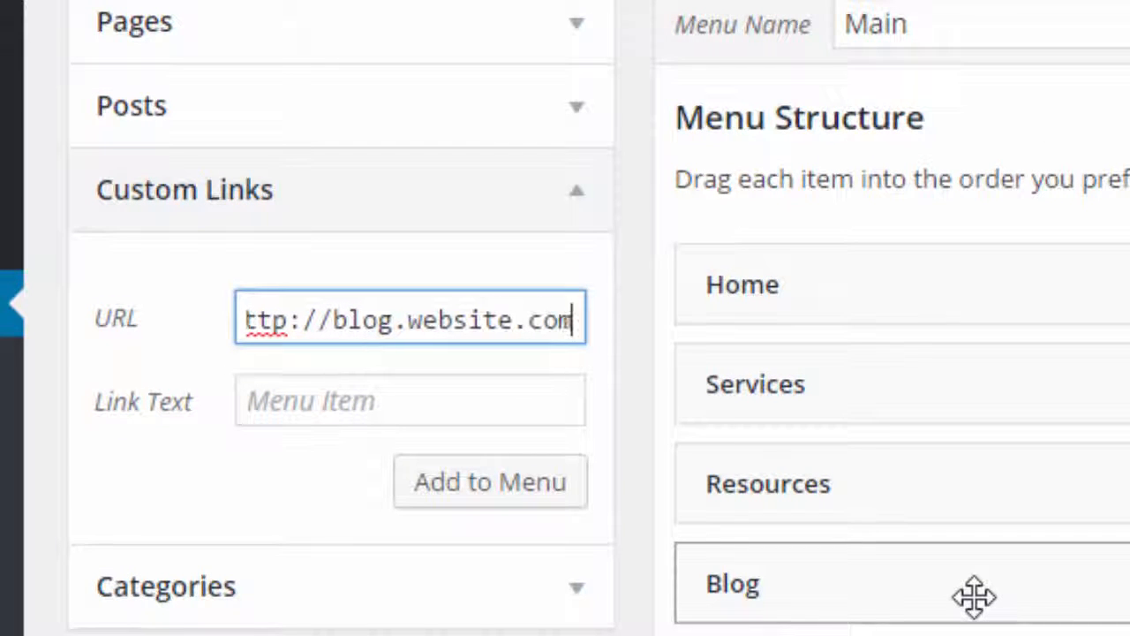
{"action": "key", "text": "Left"}
{"action": "key", "text": "Left"}
{"action": "key", "text": "Left"}
{"action": "key", "text": "Left"}
{"action": "key", "text": "Left"}
{"action": "key", "text": "Left"}
{"action": "key", "text": "Left"}
{"action": "key", "text": "Left"}
{"action": "key", "text": "Left"}
{"action": "key", "text": "Left"}
{"action": "key", "text": "Left"}
{"action": "key", "text": "Left"}
{"action": "key", "text": "Left"}
{"action": "key", "text": "Left"}
{"action": "key", "text": "Left"}
{"action": "key", "text": "Left"}
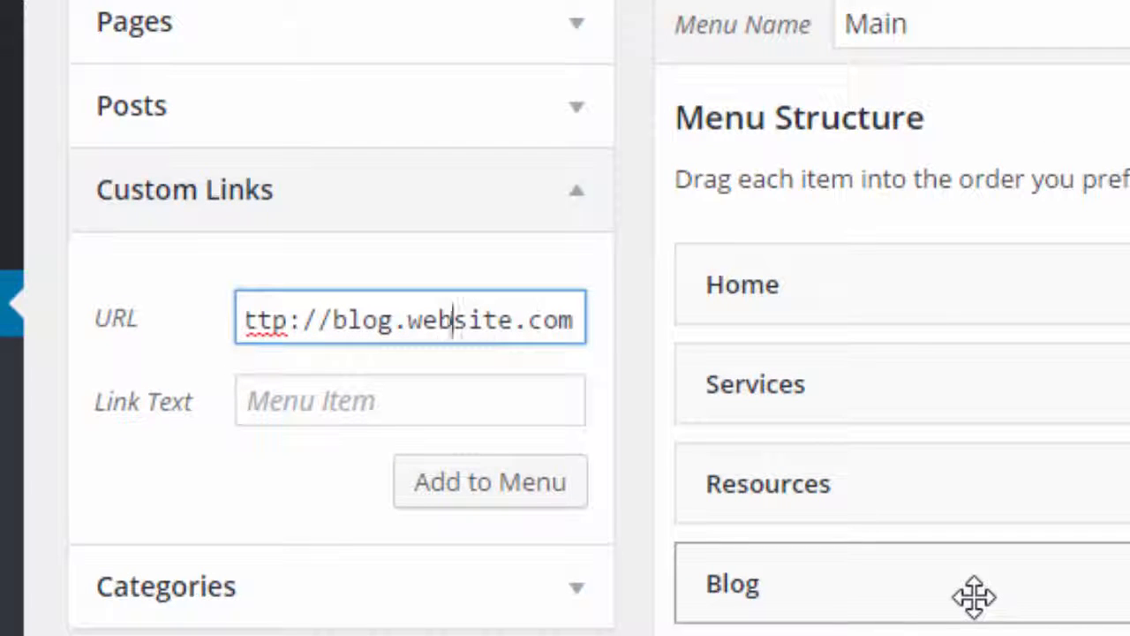
{"action": "key", "text": "Right"}
{"action": "key", "text": "Right"}
{"action": "key", "text": "Right"}
{"action": "key", "text": "Right"}
{"action": "key", "text": "Right"}
{"action": "key", "text": "Right"}
{"action": "key", "text": "Right"}
{"action": "key", "text": "Left"}
{"action": "key", "text": "Left"}
{"action": "key", "text": "Left"}
{"action": "key", "text": "Left"}
{"action": "key", "text": "Left"}
{"action": "key", "text": "Left"}
{"action": "key", "text": "Left"}
{"action": "key", "text": "Left"}
{"action": "key", "text": "shift+Right"}
{"action": "key", "text": "shift+Right"}
{"action": "key", "text": "shift+Right"}
{"action": "key", "text": "shift+Right"}
{"action": "type", "text": "www"}
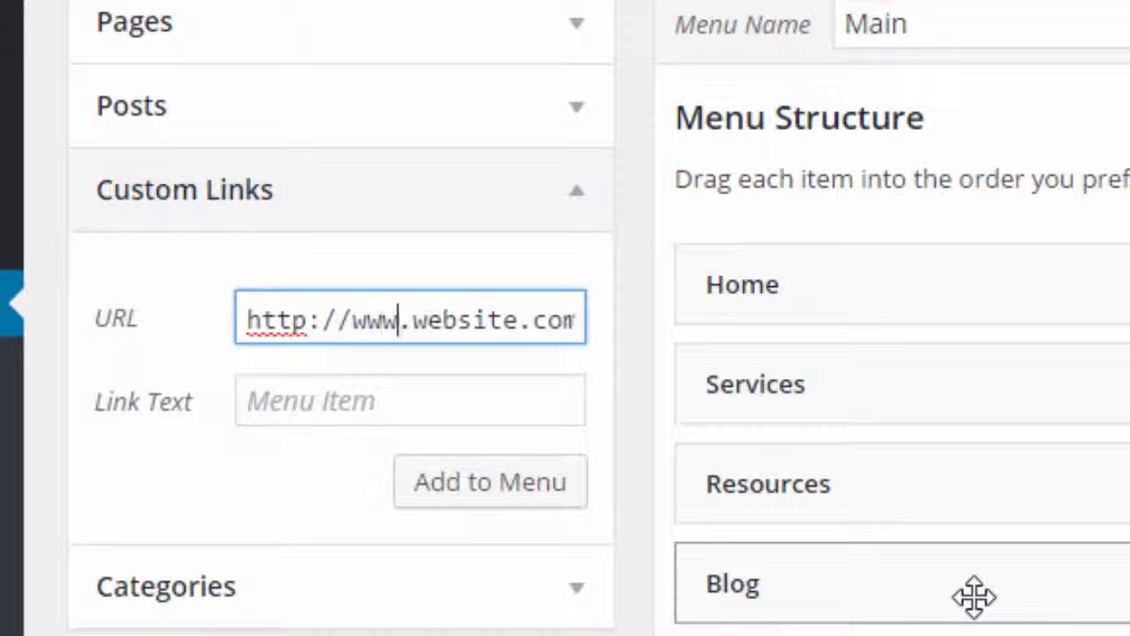
{"action": "key", "text": "End"}
{"action": "type", "text": "/blog"}
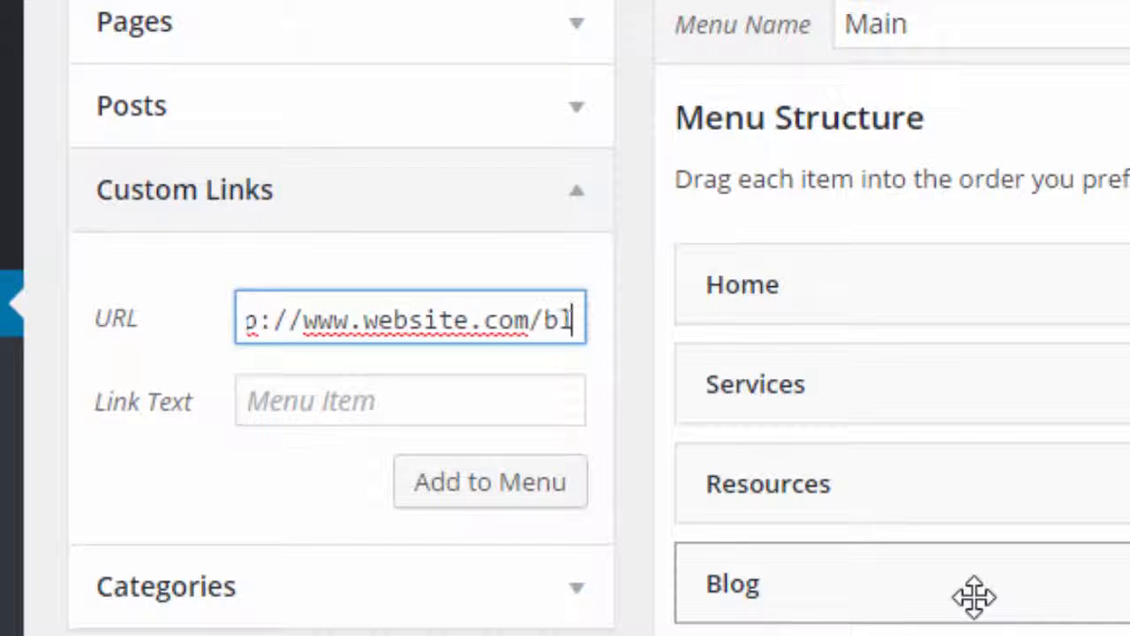
Step: Remove the /blog path from the custom link's URL and replace www with the blog subdomain
{"action": "key", "text": "BackSpace"}
{"action": "key", "text": "BackSpace"}
{"action": "key", "text": "BackSpace"}
{"action": "key", "text": "BackSpace"}
{"action": "key", "text": "BackSpace"}
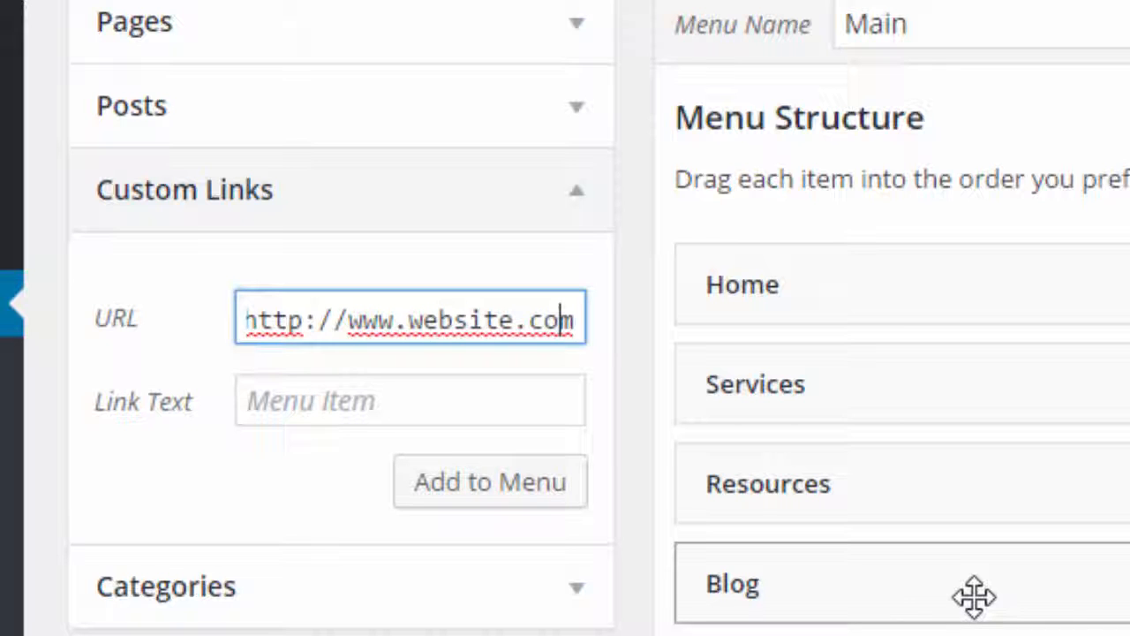
{"action": "key", "text": "Left"}
{"action": "key", "text": "Left"}
{"action": "key", "text": "Left"}
{"action": "key", "text": "Left"}
{"action": "key", "text": "Left"}
{"action": "key", "text": "Left"}
{"action": "key", "text": "Left"}
{"action": "key", "text": "Left"}
{"action": "key", "text": "Left"}
{"action": "key", "text": "Left"}
{"action": "key", "text": "Left"}
{"action": "key", "text": "Left"}
{"action": "key", "text": "shift+Left"}
{"action": "key", "text": "shift+Left"}
{"action": "key", "text": "shift+Left"}
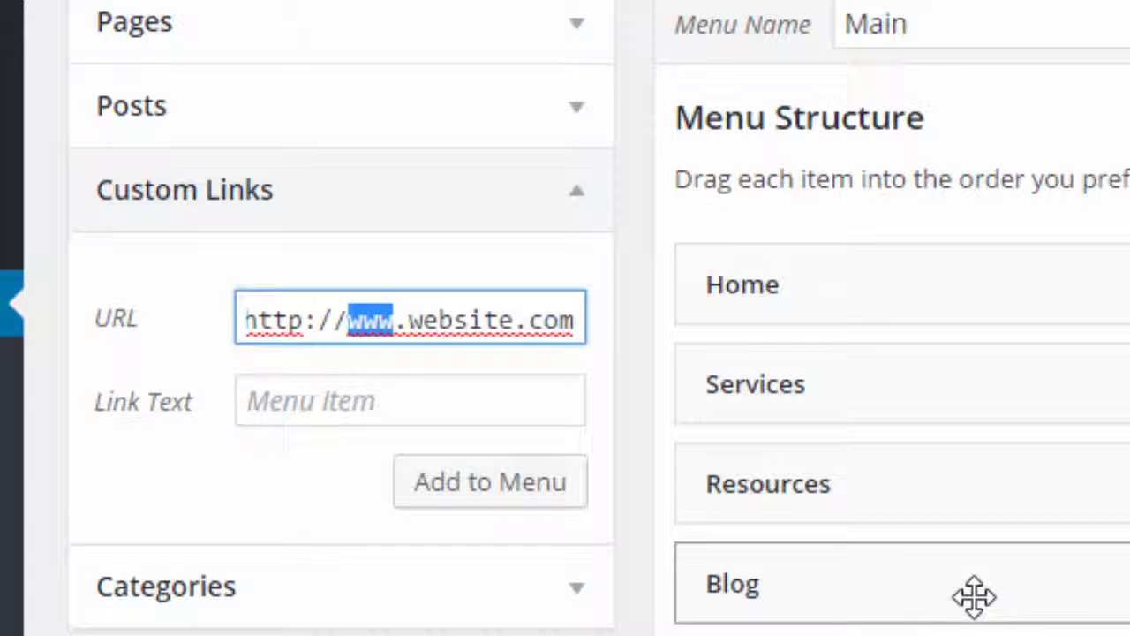
{"action": "type", "text": "blog"}
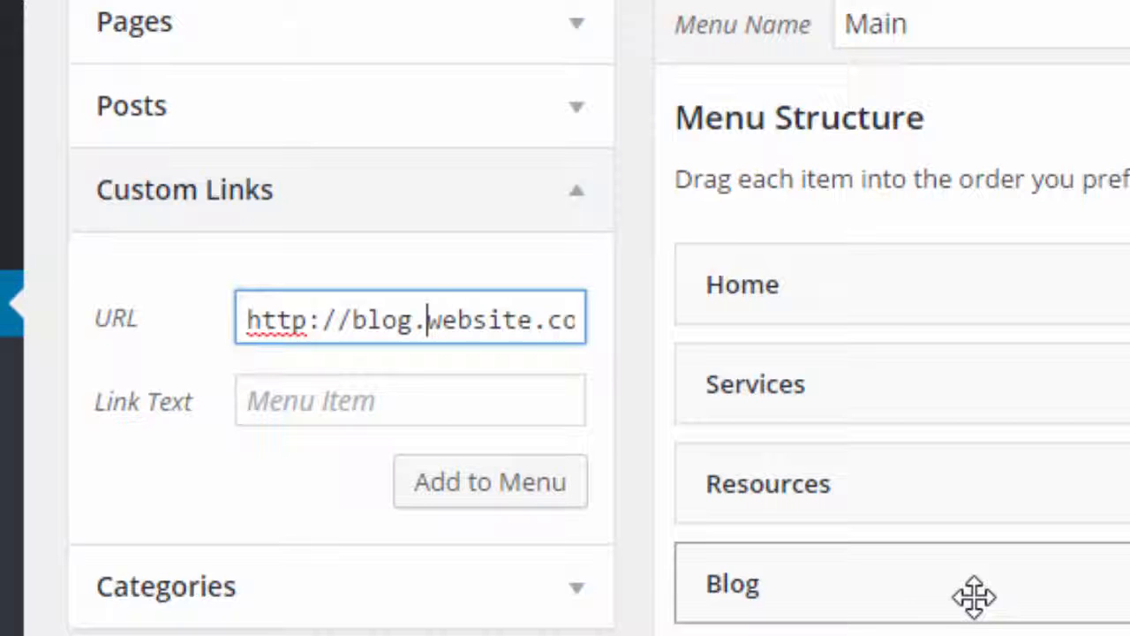
{"action": "key", "text": "Right"}
{"action": "key", "text": "Right"}
{"action": "key", "text": "Right"}
{"action": "key", "text": "Right"}
{"action": "key", "text": "Right"}
{"action": "key", "text": "Right"}
{"action": "key", "text": "Right"}
{"action": "key", "text": "Right"}
{"action": "key", "text": "Right"}
{"action": "key", "text": "Right"}
{"action": "key", "text": "Right"}
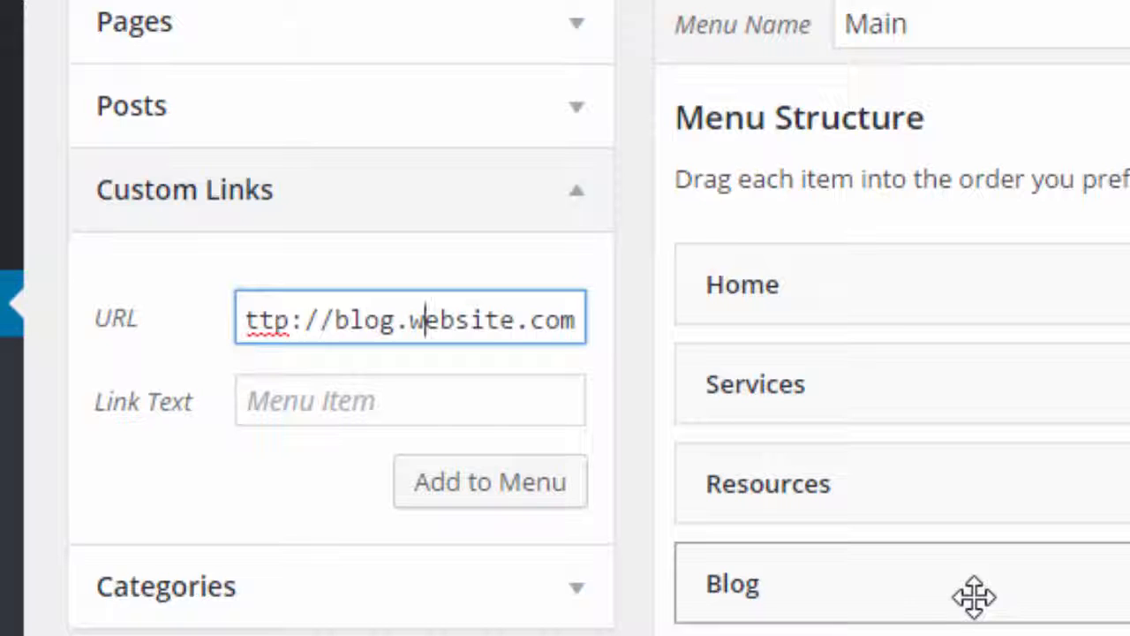
{"action": "key", "text": "Left"}
{"action": "key", "text": "Left"}
{"action": "key", "text": "Left"}
{"action": "key", "text": "shift+Right"}
{"action": "key", "text": "shift+Right"}
{"action": "key", "text": "shift+Right"}
{"action": "key", "text": "shift+Right"}
{"action": "key", "text": "shift+Right"}
{"action": "key", "text": "shift+Right"}
{"action": "key", "text": "shift+Right"}
{"action": "key", "text": "shift+Right"}
{"action": "key", "text": "shift+Right"}
{"action": "key", "text": "shift+Right"}
{"action": "key", "text": "shift+Right"}
{"action": "key", "text": "shift+Right"}
{"action": "key", "text": "shift+Right"}
{"action": "key", "text": "shift+Right"}
{"action": "key", "text": "shift+Right"}
{"action": "key", "text": "shift+Right"}
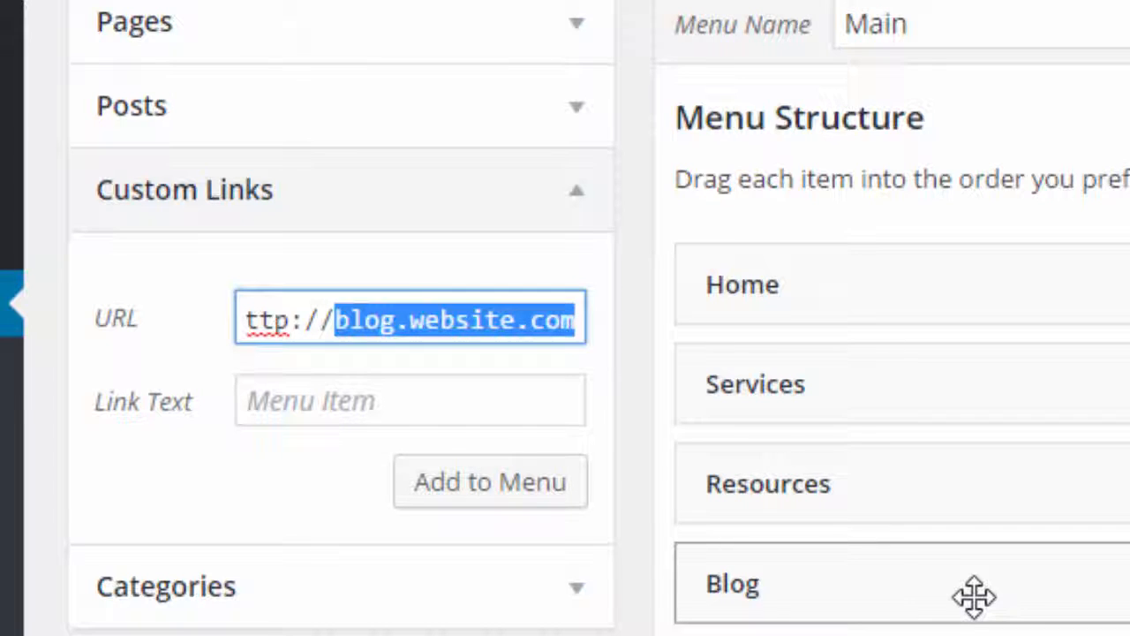
{"action": "type", "text": "blog."}
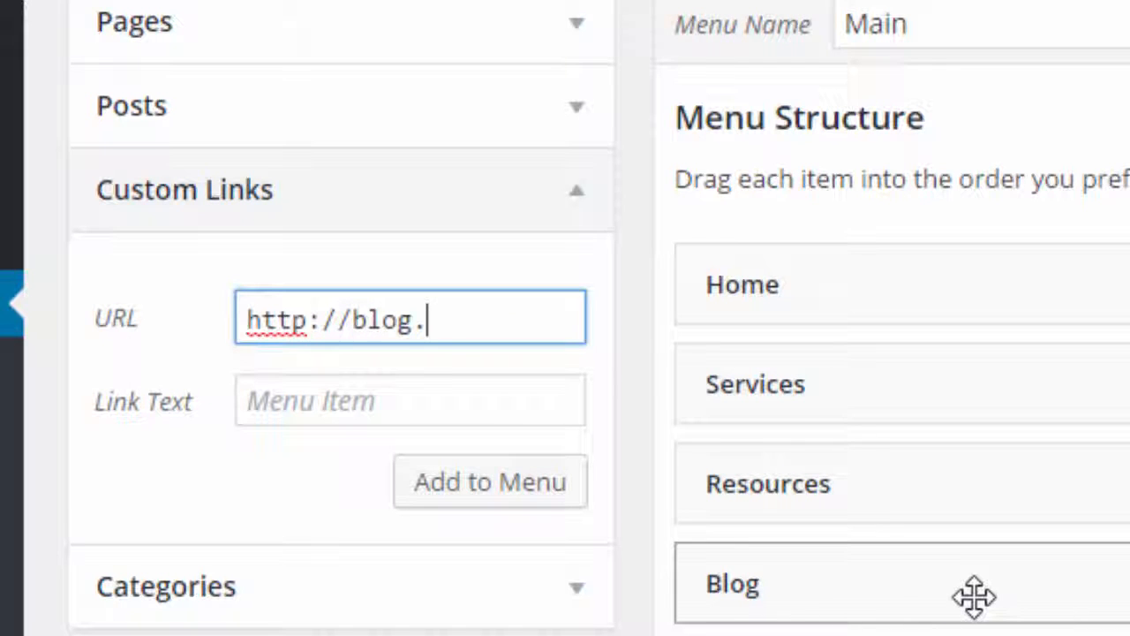
{"action": "type", "text": "fordemos.com"}
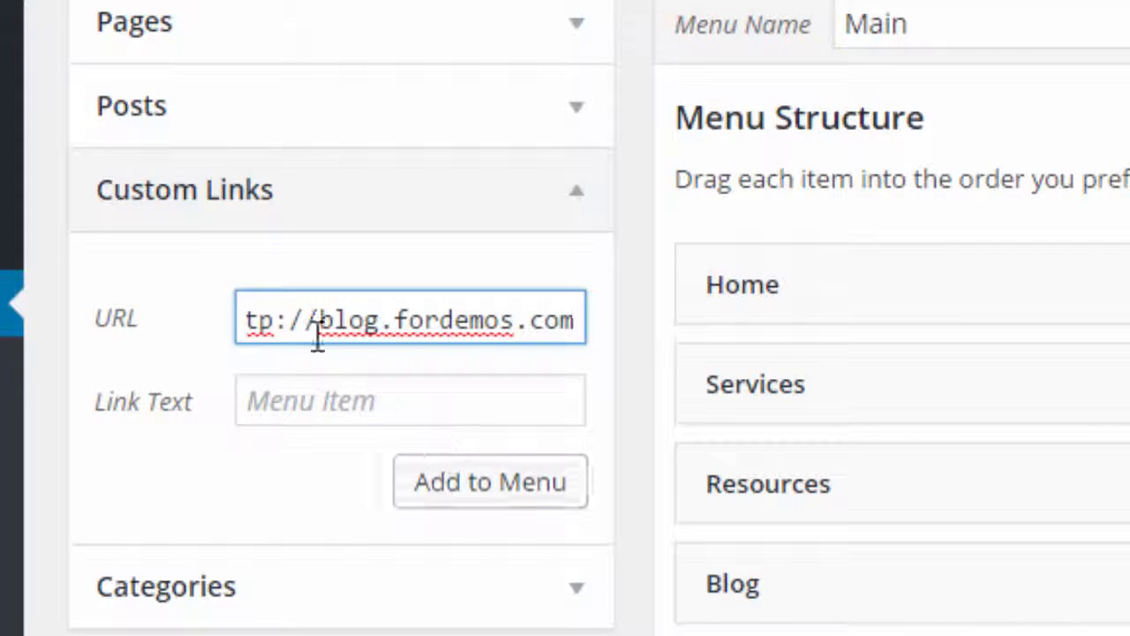
Step: Give the custom link the text Our Blog and add it to the Main menu
{"action": "left_click", "coordinate": [366, 403]}
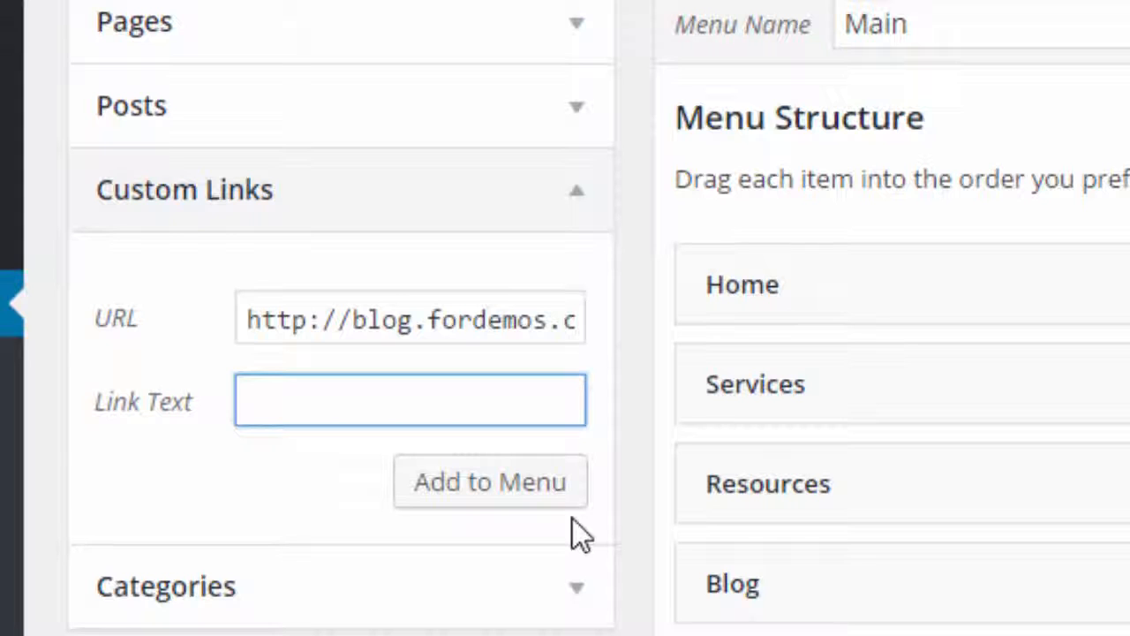
{"action": "type", "text": "Our Bl"}
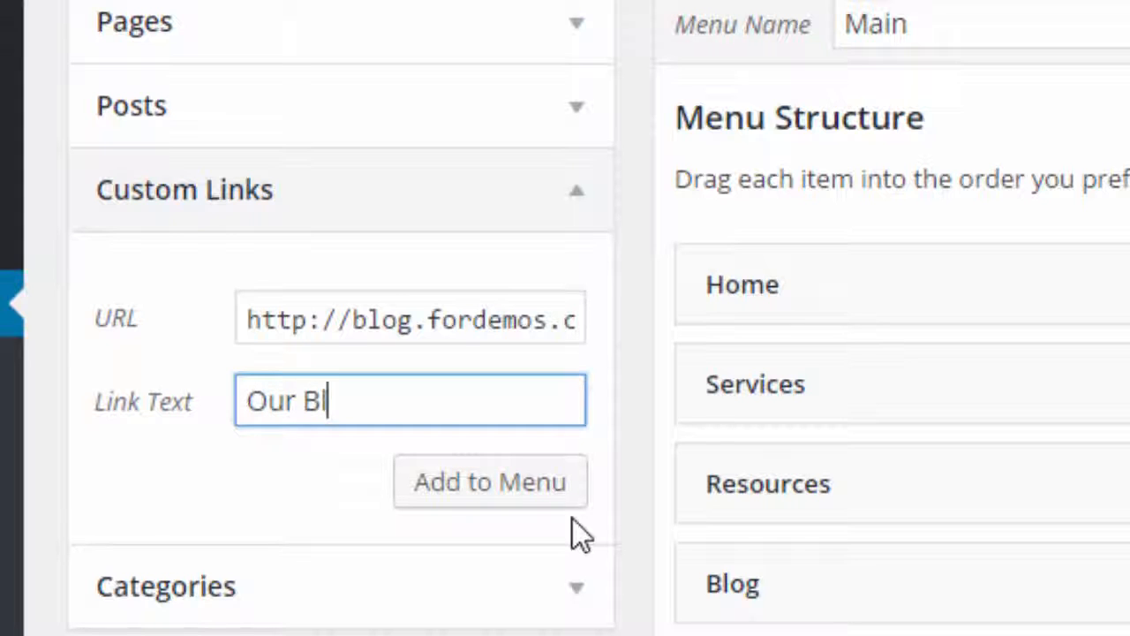
{"action": "type", "text": "og"}
{"action": "left_click", "coordinate": [517, 497]}
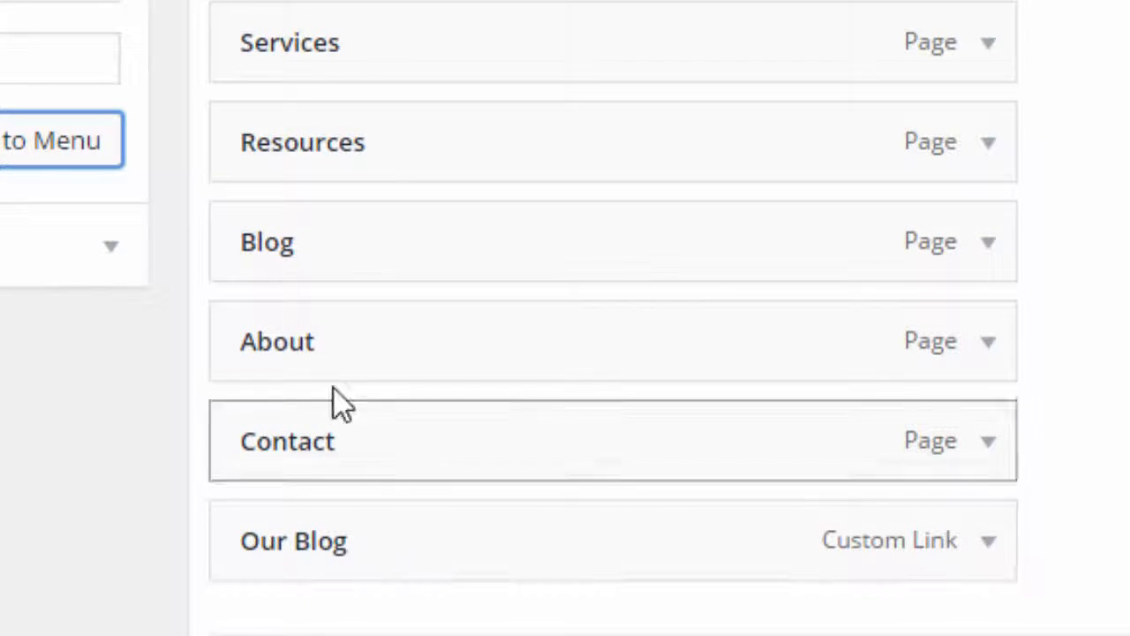
Step: Remove the Blog page item from the Main menu and move Our Blog between Resources and About
{"action": "left_click", "coordinate": [993, 249]}
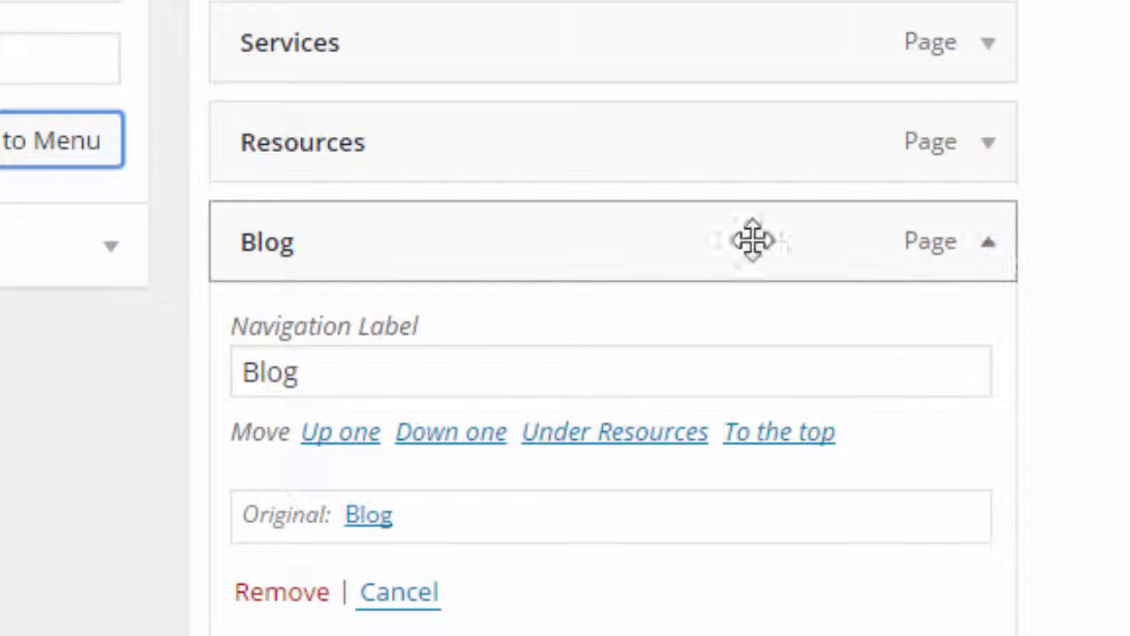
{"action": "left_click", "coordinate": [291, 594]}
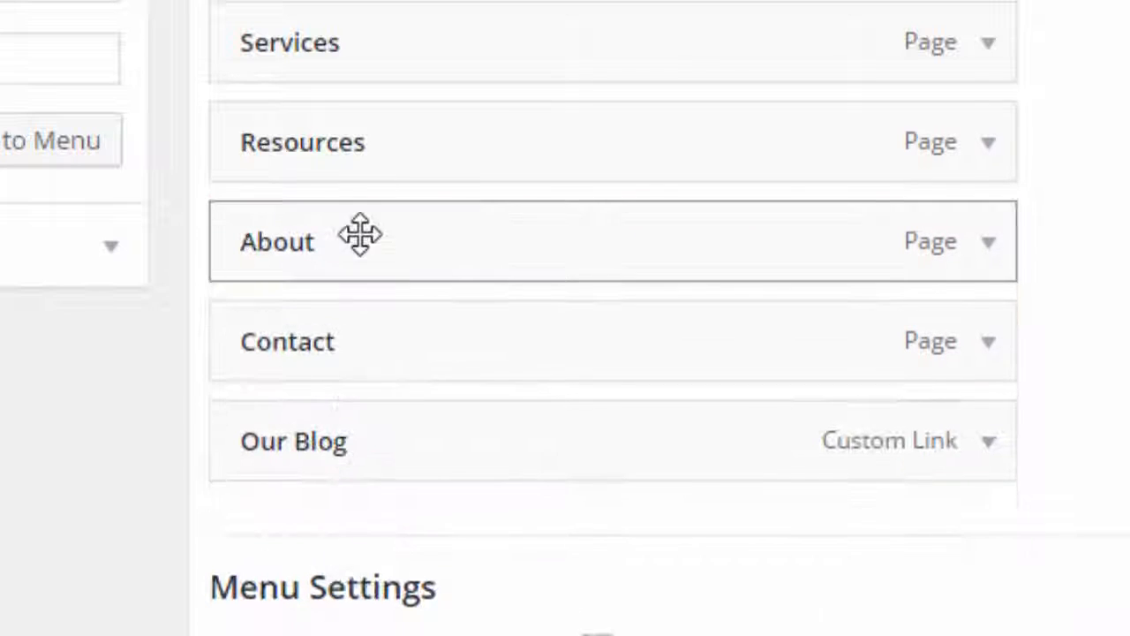
{"action": "left_click_drag", "start_coordinate": [323, 449], "coordinate": [336, 366]}
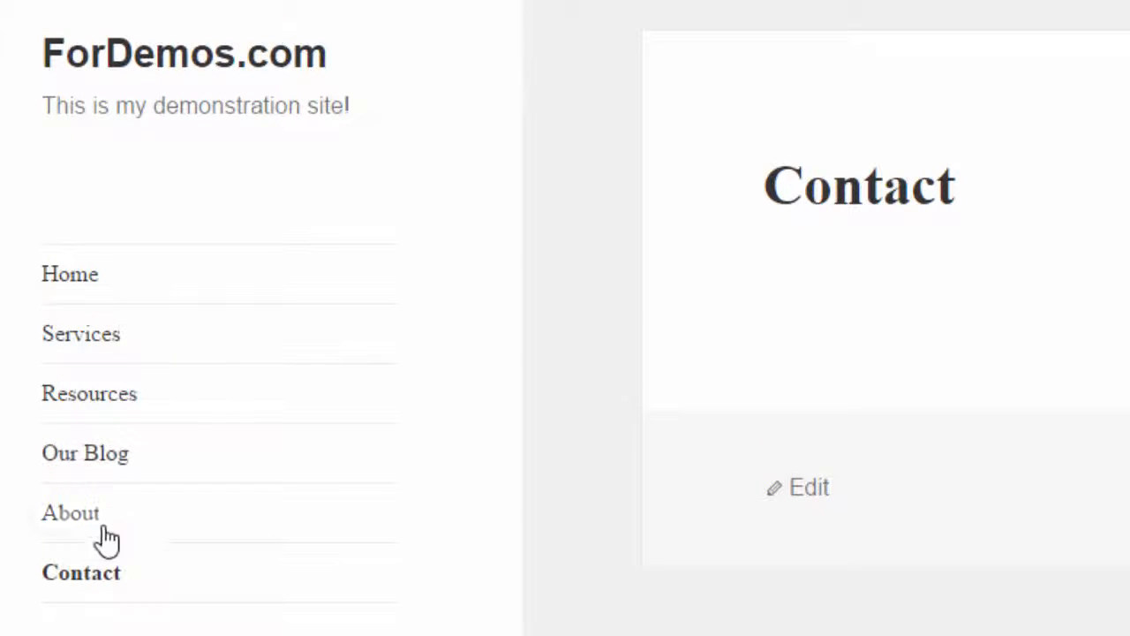
Step: On the live site, follow the Our Blog menu link, check its address and return to the Contact page
{"action": "left_click", "coordinate": [99, 452]}
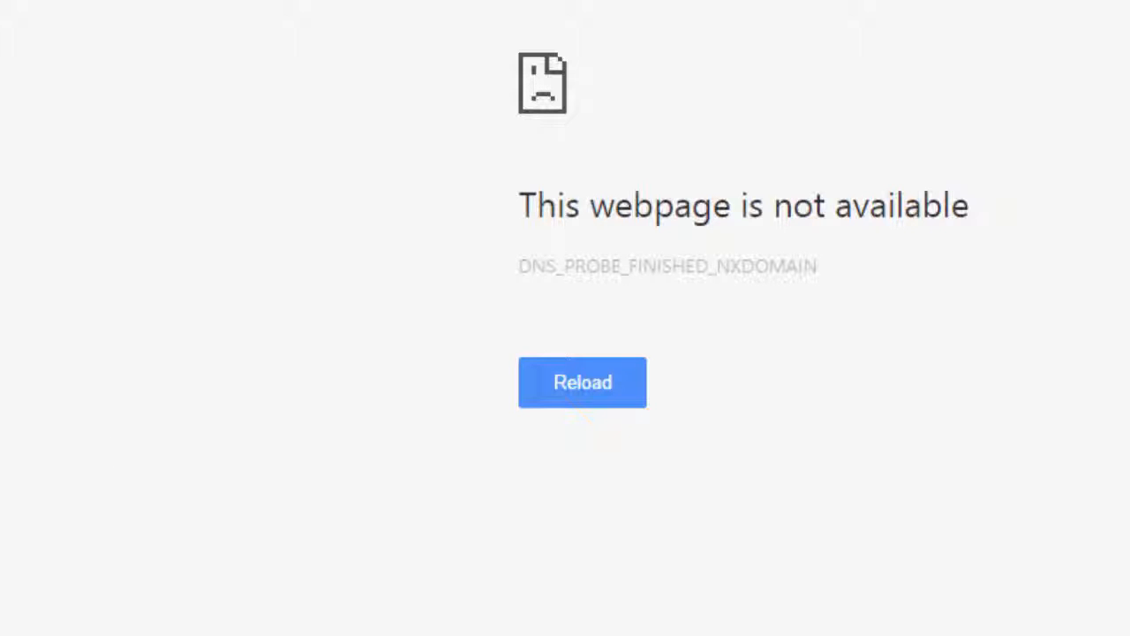
{"action": "left_click", "coordinate": [182, 62]}
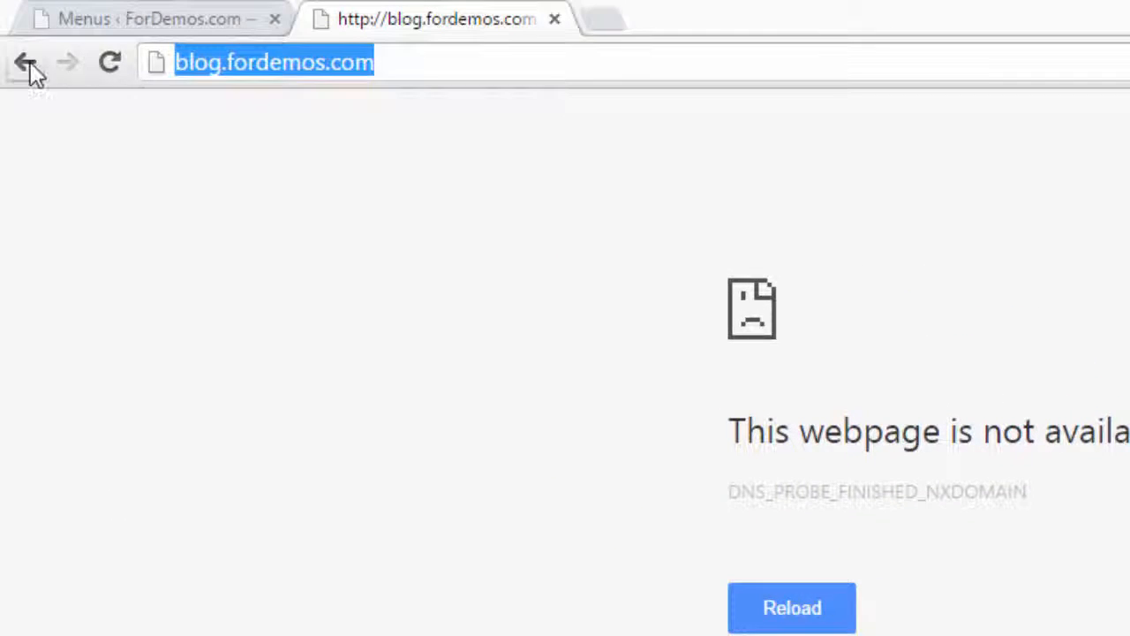
{"action": "left_click", "coordinate": [27, 63]}
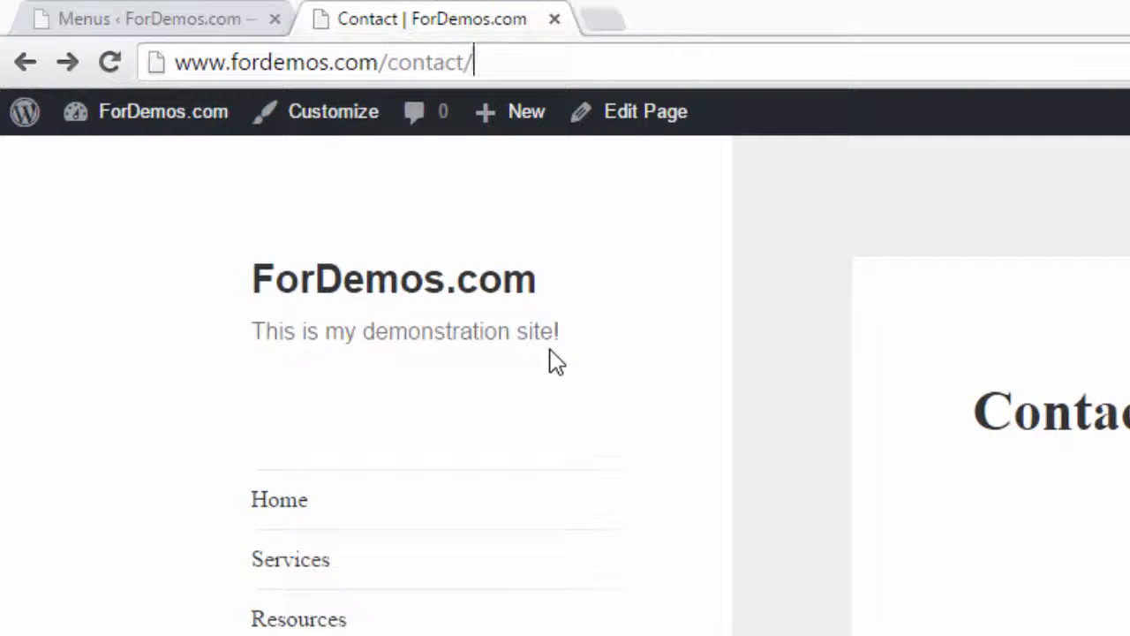
Step: Switch back to the menu editor and create a new menu named Social
{"action": "left_click", "coordinate": [189, 33]}
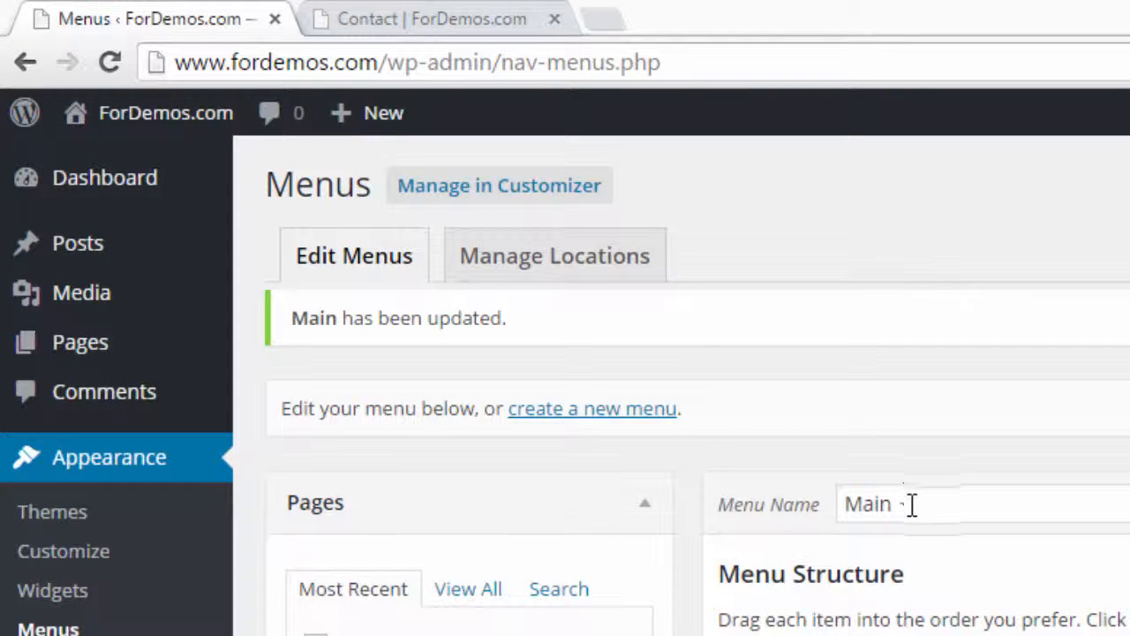
{"action": "scroll", "coordinate": [897, 513], "scroll_direction": "down", "scroll_amount": 3}
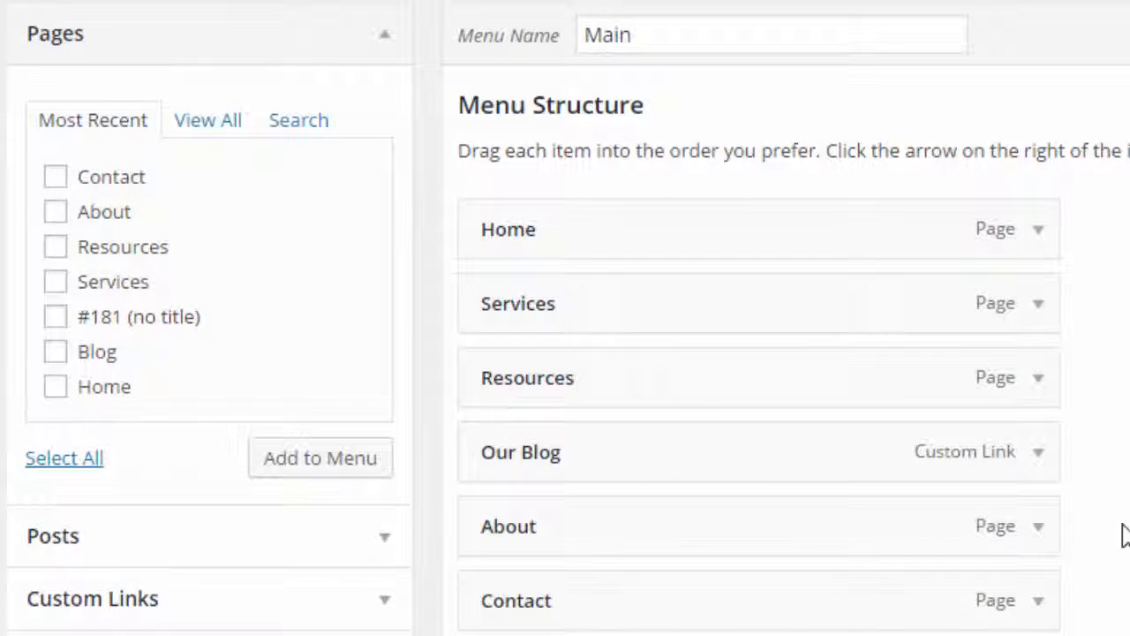
{"action": "scroll", "coordinate": [1124, 535], "scroll_direction": "up", "scroll_amount": 3}
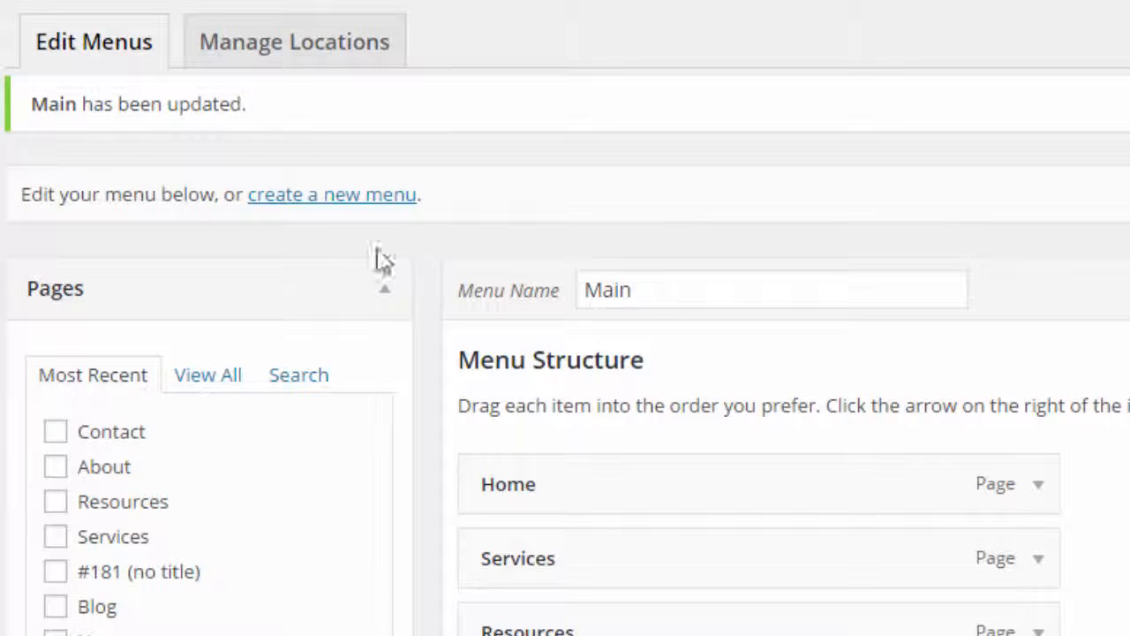
{"action": "left_click", "coordinate": [346, 198]}
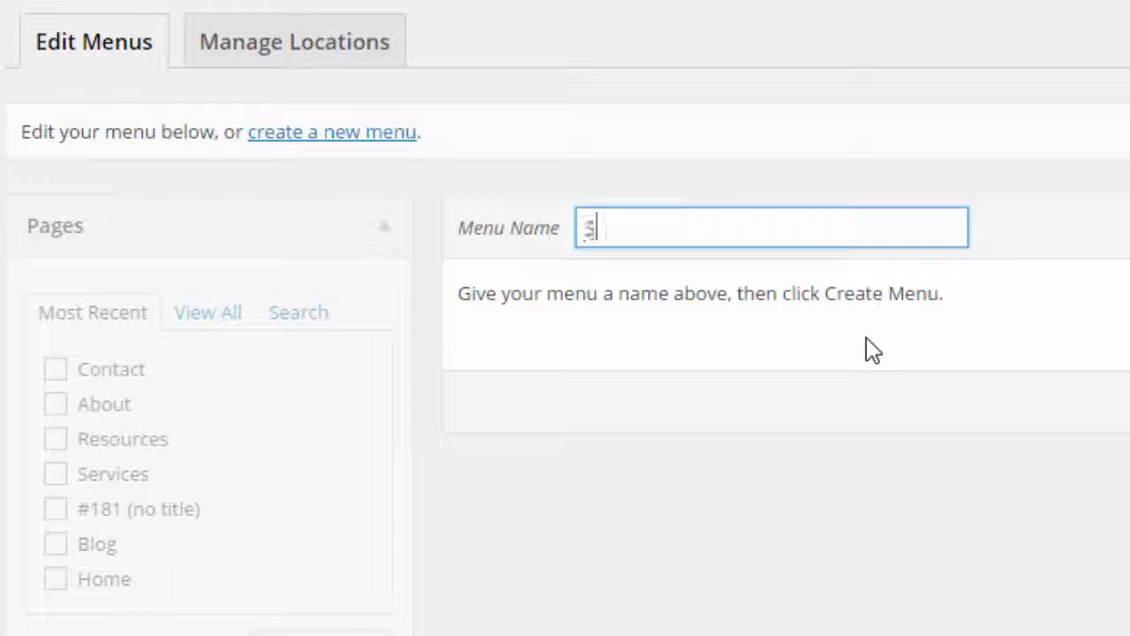
{"action": "type", "text": "ocial"}
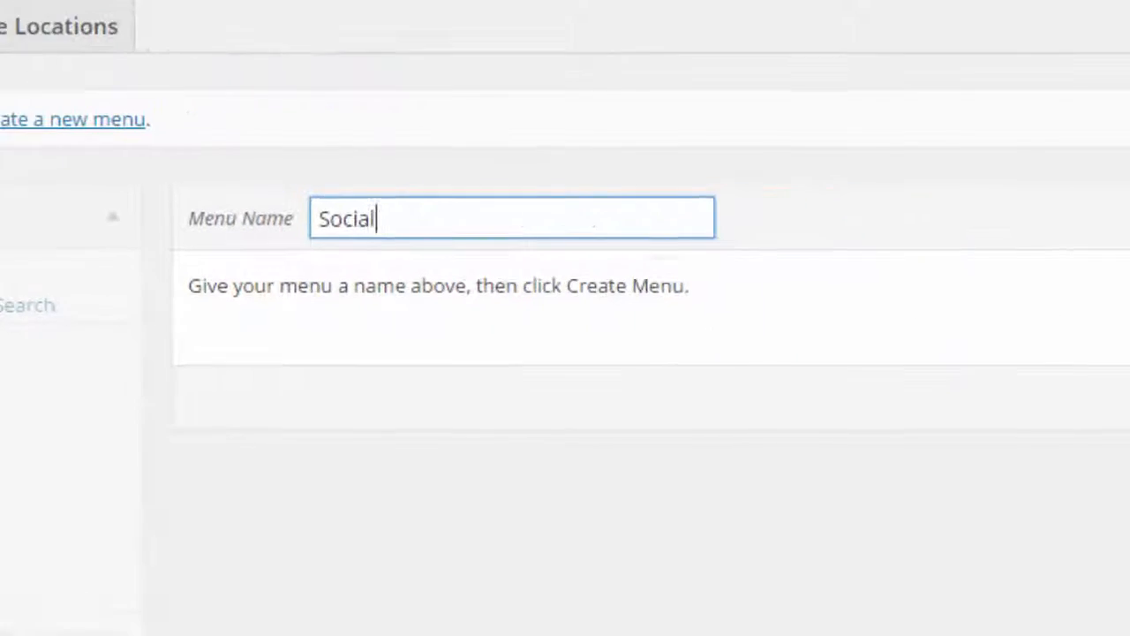
{"action": "left_click", "coordinate": [980, 191]}
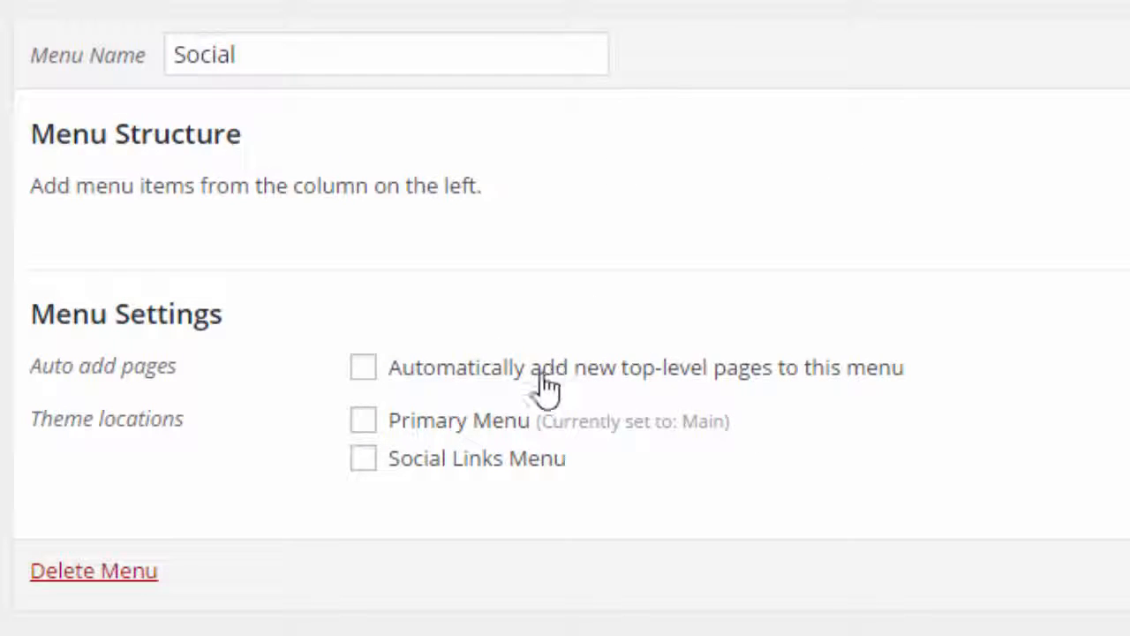
Step: Assign the Social menu to the Social Links Menu theme location and open the custom link form
{"action": "left_click", "coordinate": [366, 462]}
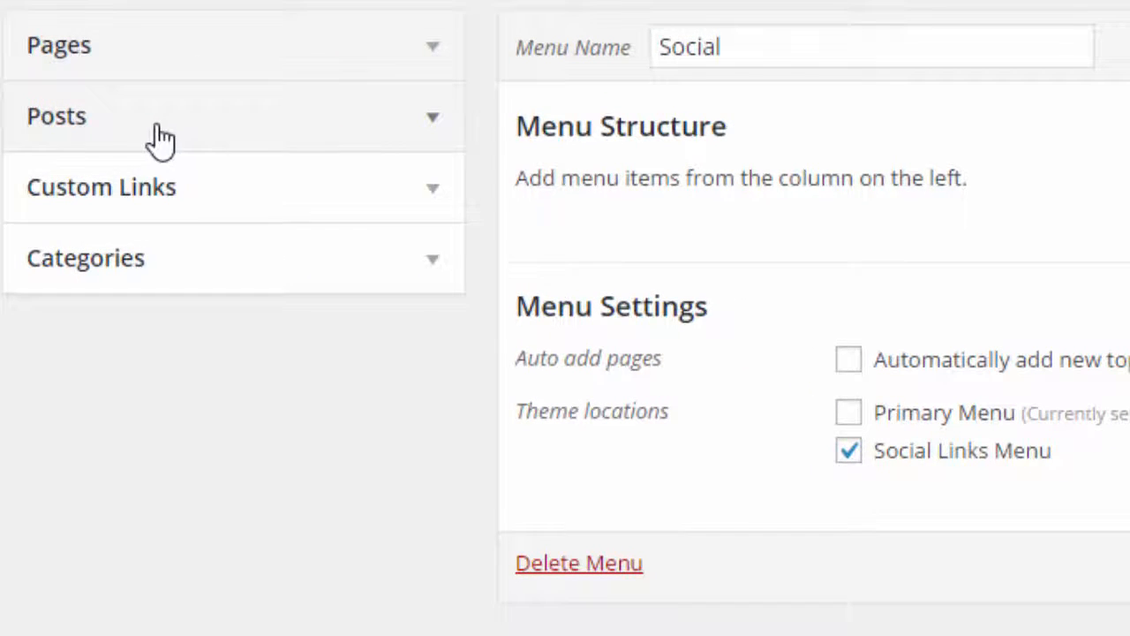
{"action": "left_click", "coordinate": [427, 203]}
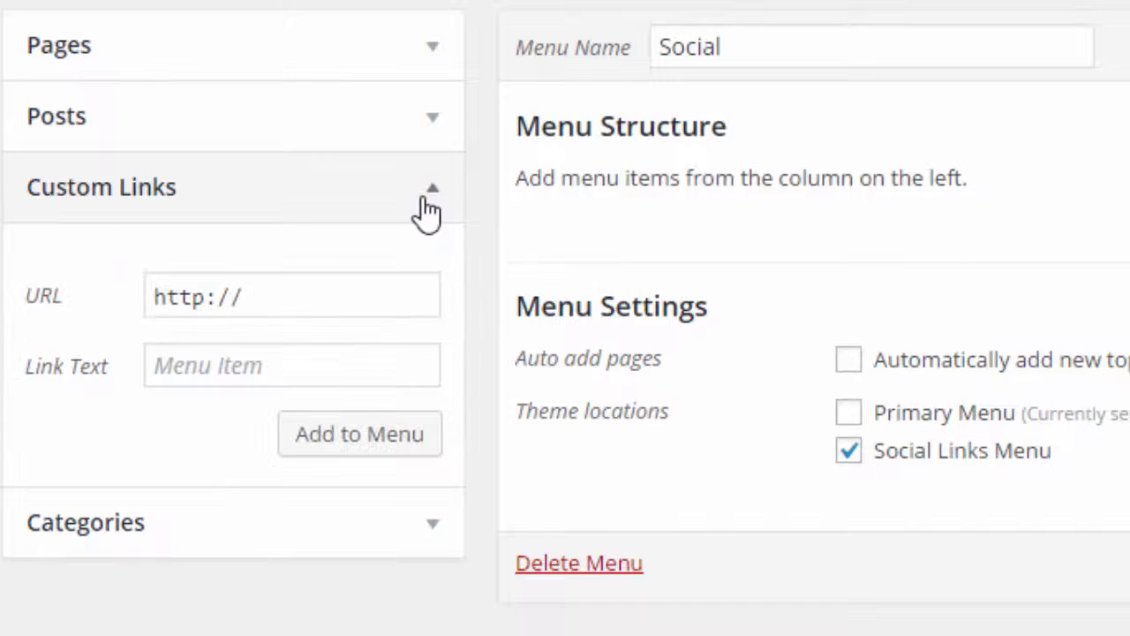
{"action": "left_click", "coordinate": [293, 291]}
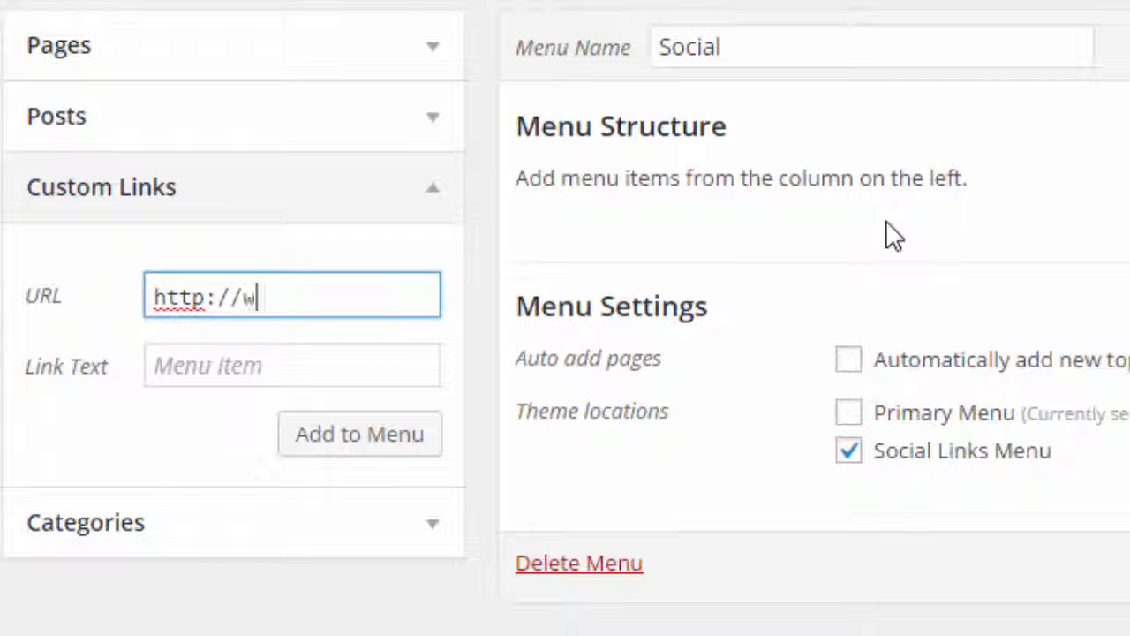
{"action": "type", "text": "www.tw"}
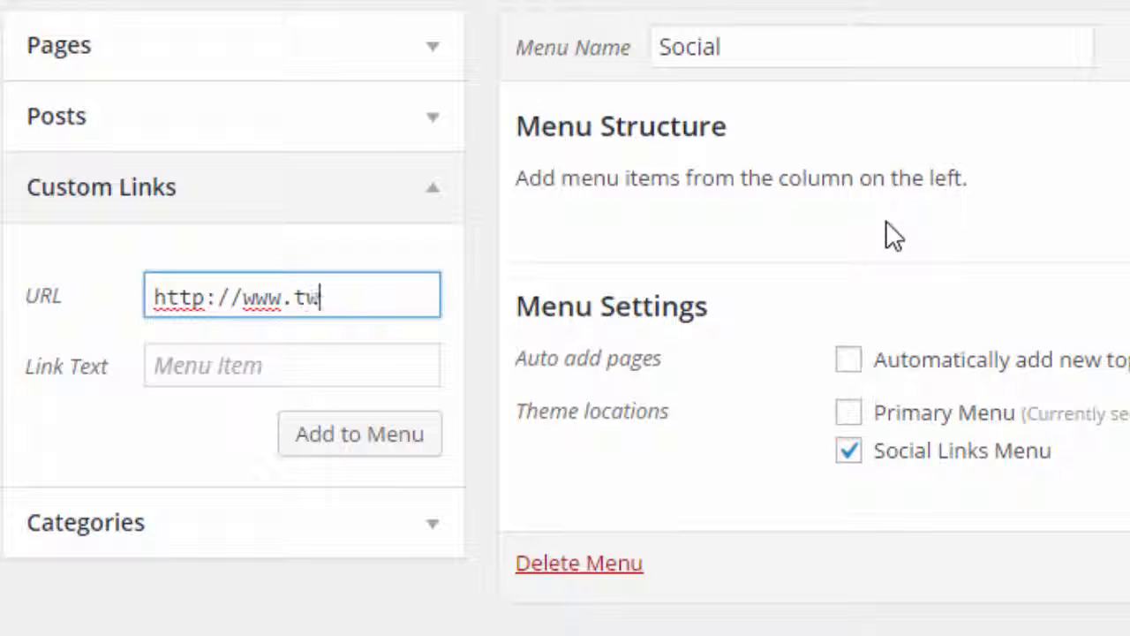
{"action": "type", "text": "itter.co"}
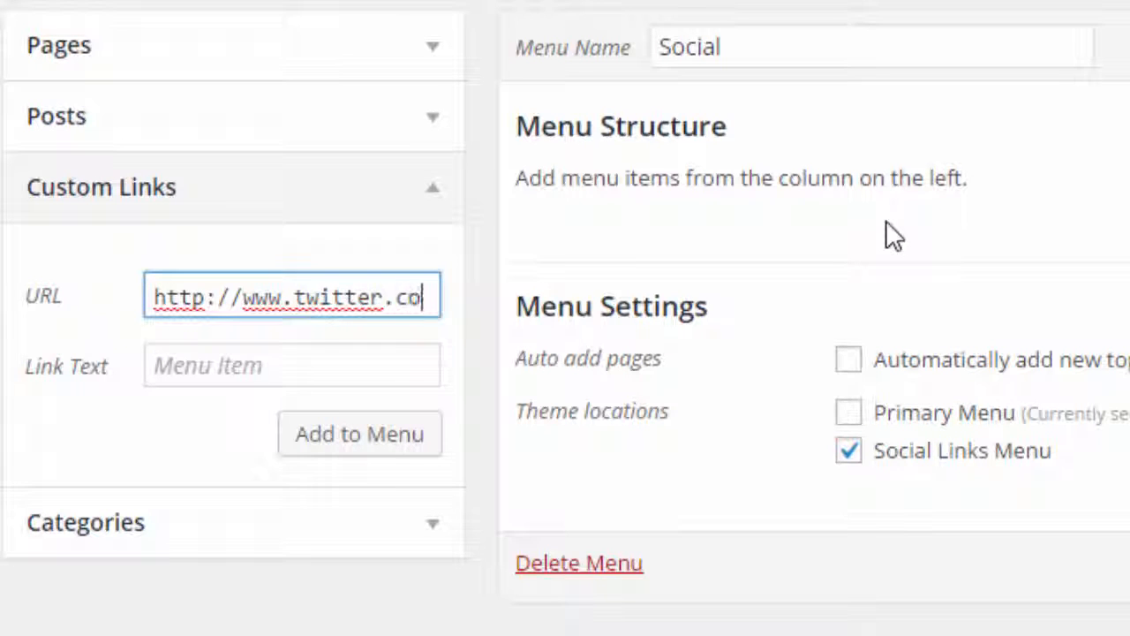
{"action": "type", "text": "m/for"}
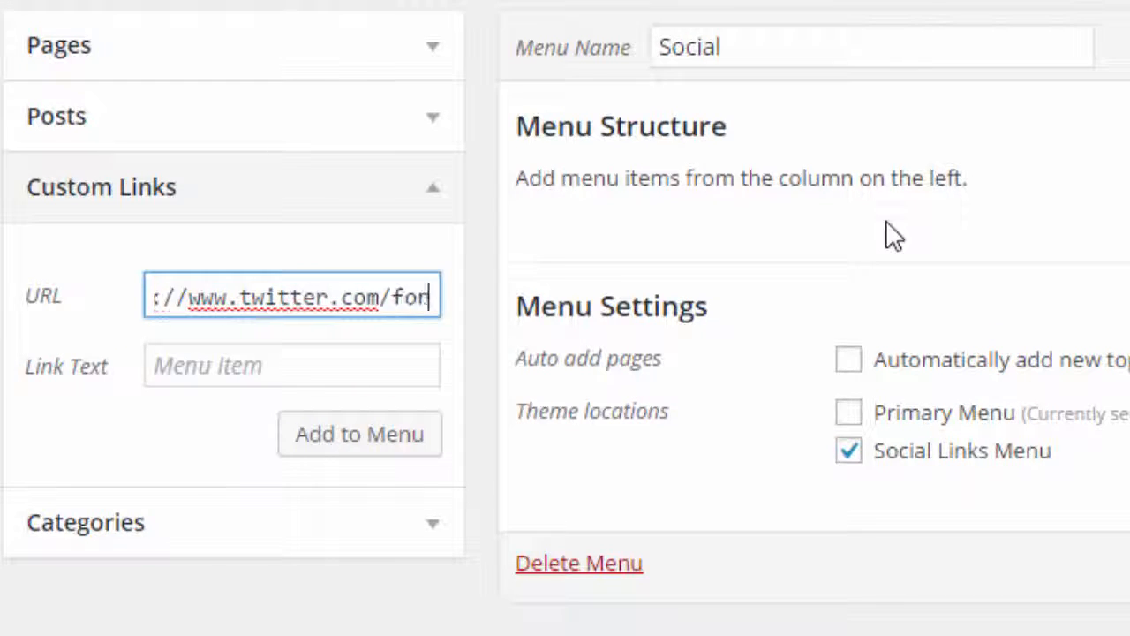
{"action": "type", "text": "demos"}
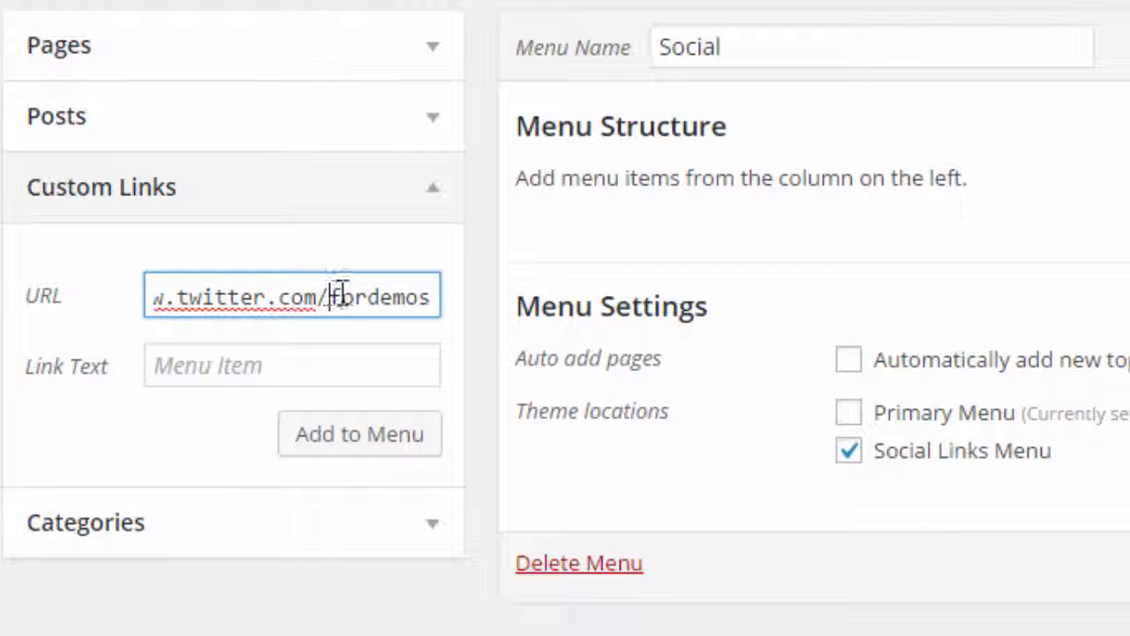
{"action": "left_click_drag", "start_coordinate": [332, 296], "coordinate": [506, 293]}
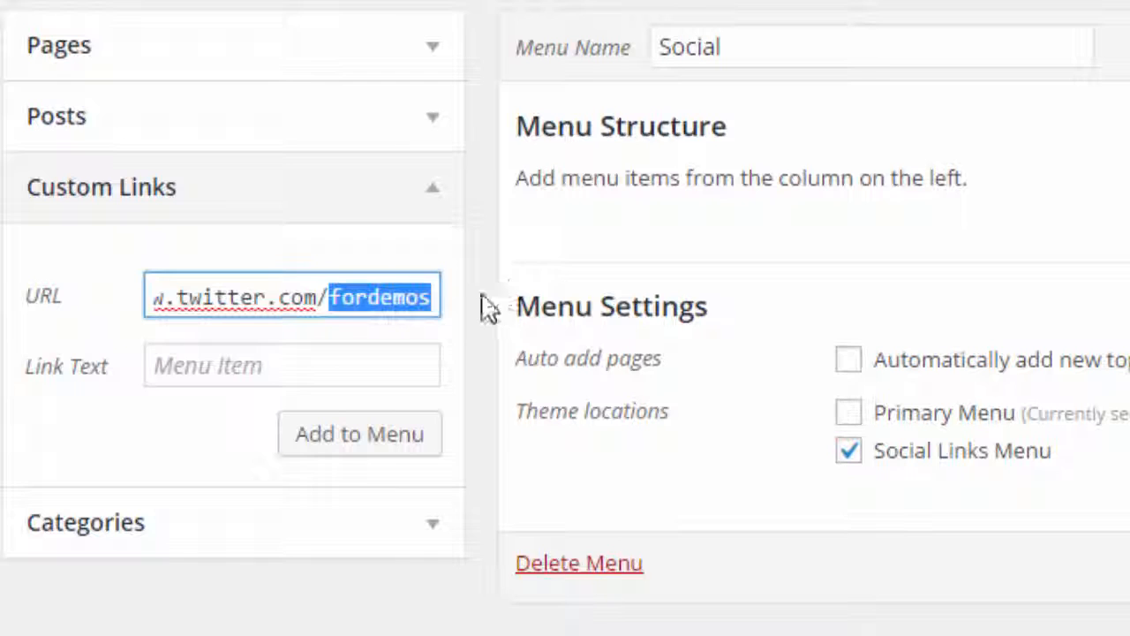
{"action": "left_click", "coordinate": [444, 294]}
Step: Set the Twitter link's text to "Follow Us On Twitter!" and add it to the Social menu
{"action": "left_click", "coordinate": [306, 362]}
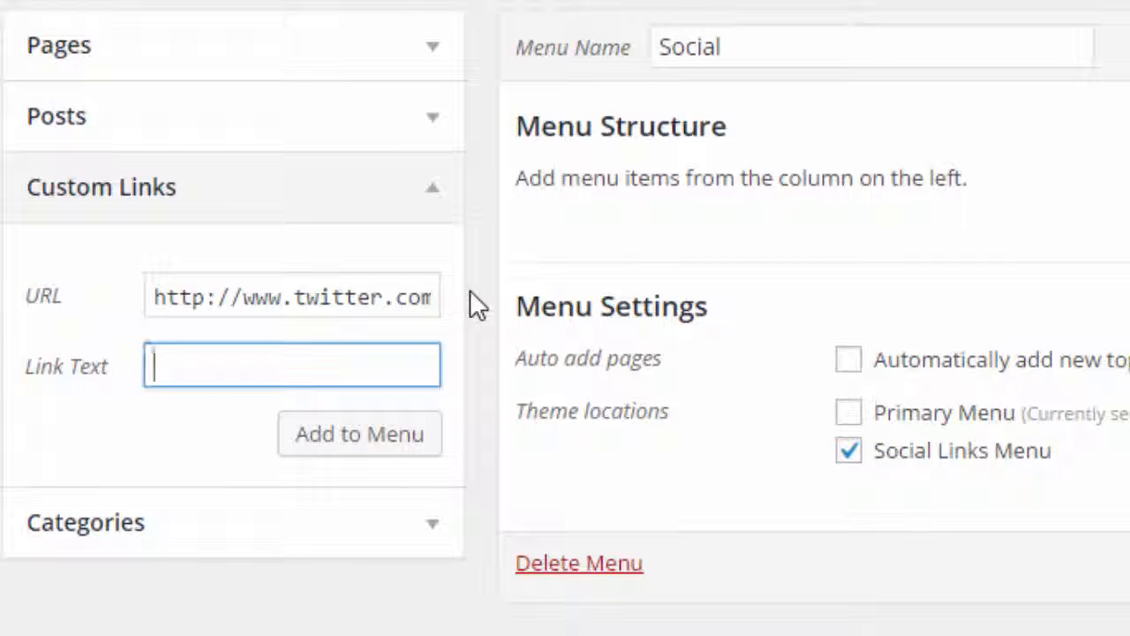
{"action": "type", "text": "Twitter"}
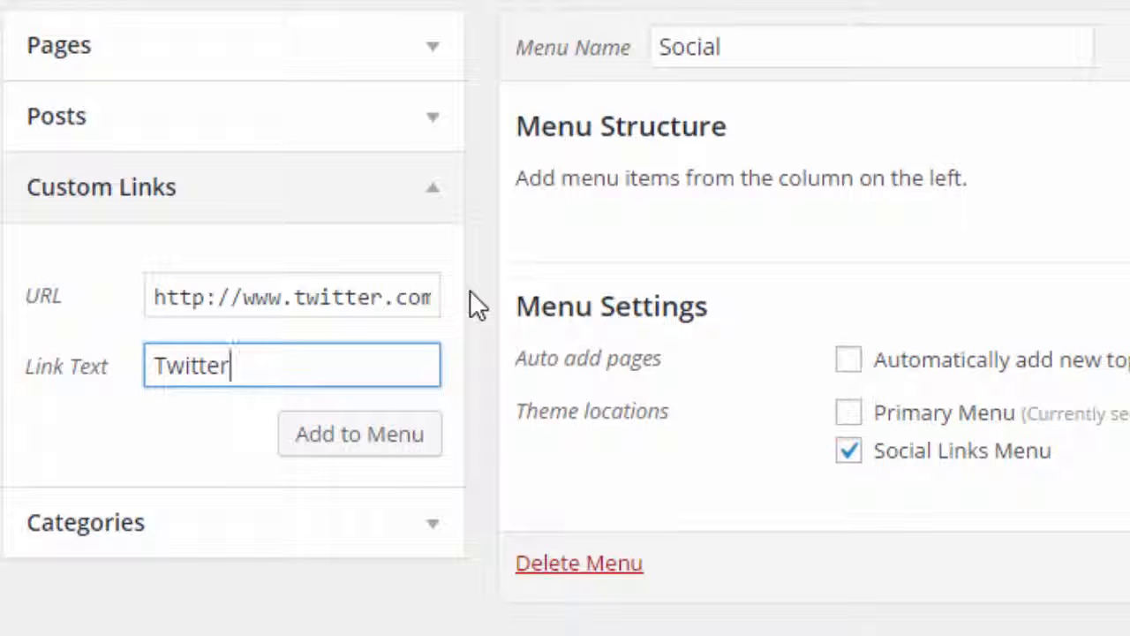
{"action": "key", "text": "ctrl+a"}
{"action": "type", "text": "Follo"}
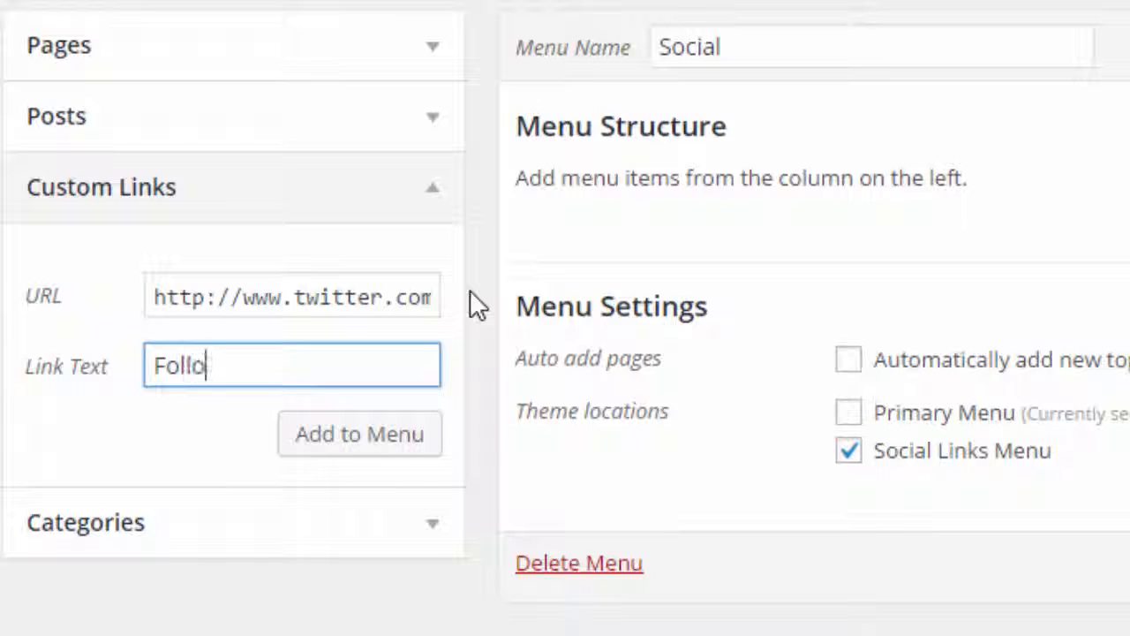
{"action": "type", "text": "w Us On T"}
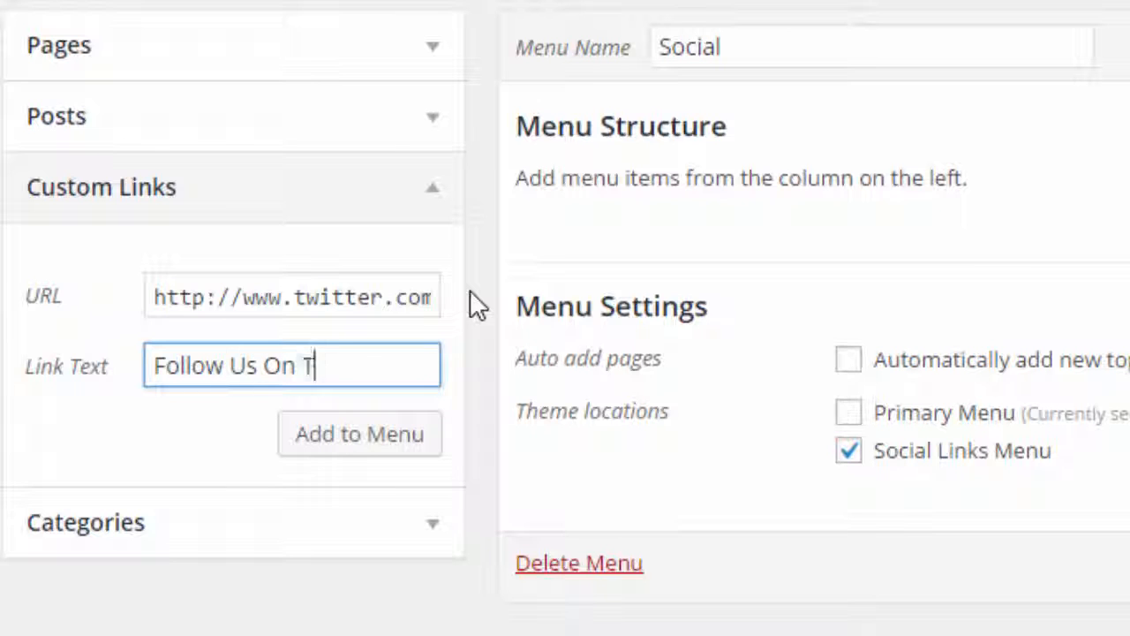
{"action": "type", "text": "witter!"}
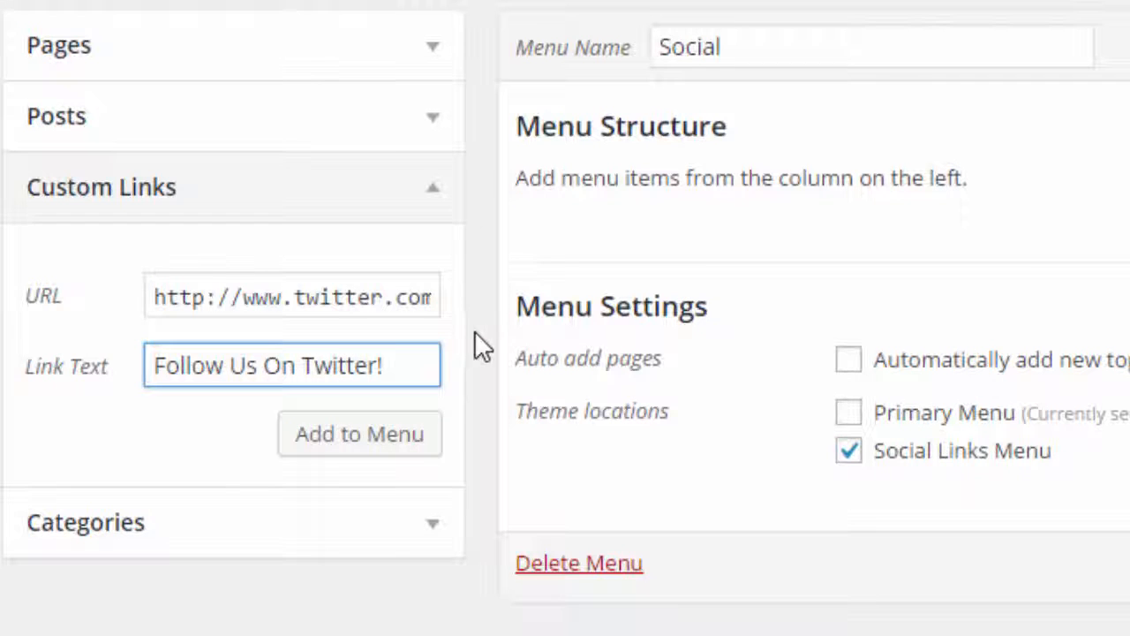
{"action": "left_click", "coordinate": [360, 437]}
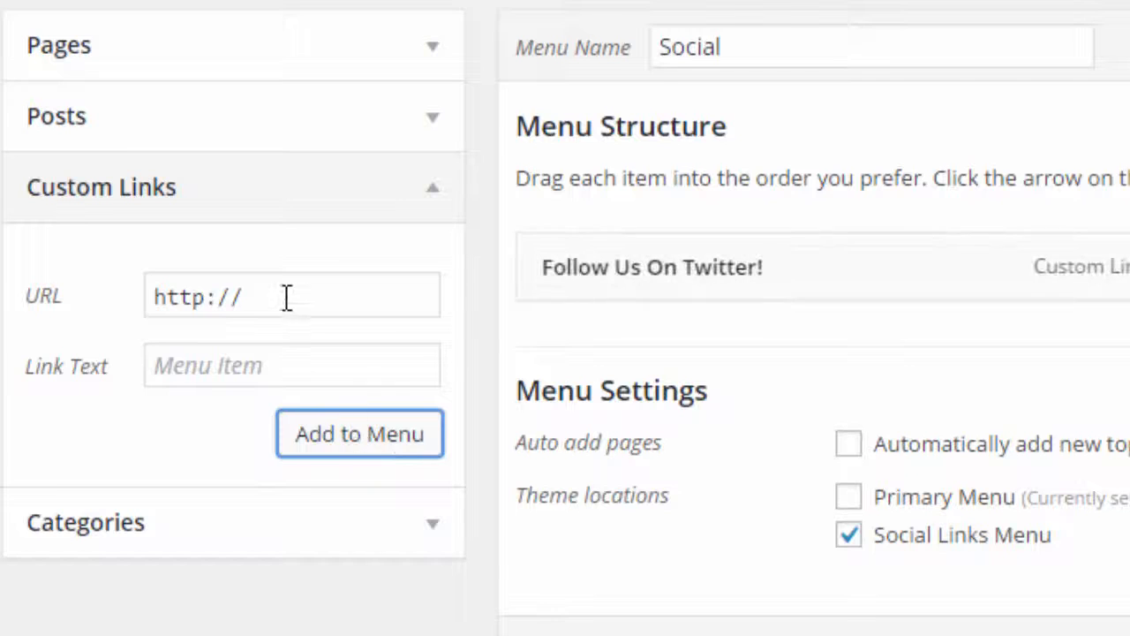
{"action": "left_click", "coordinate": [286, 297]}
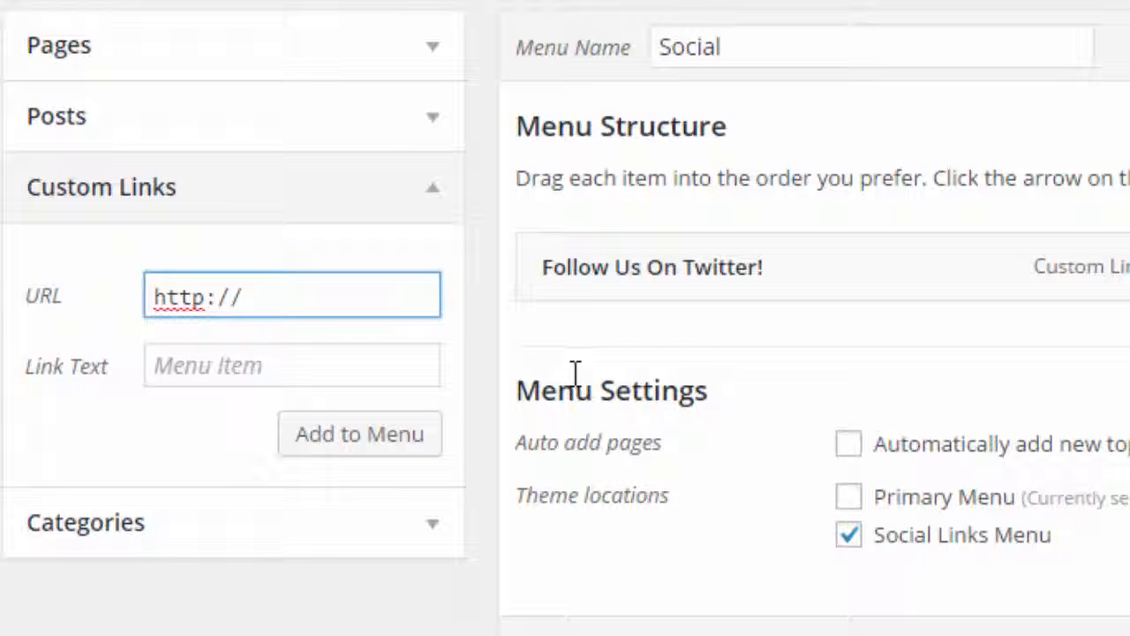
{"action": "type", "text": "www.face"}
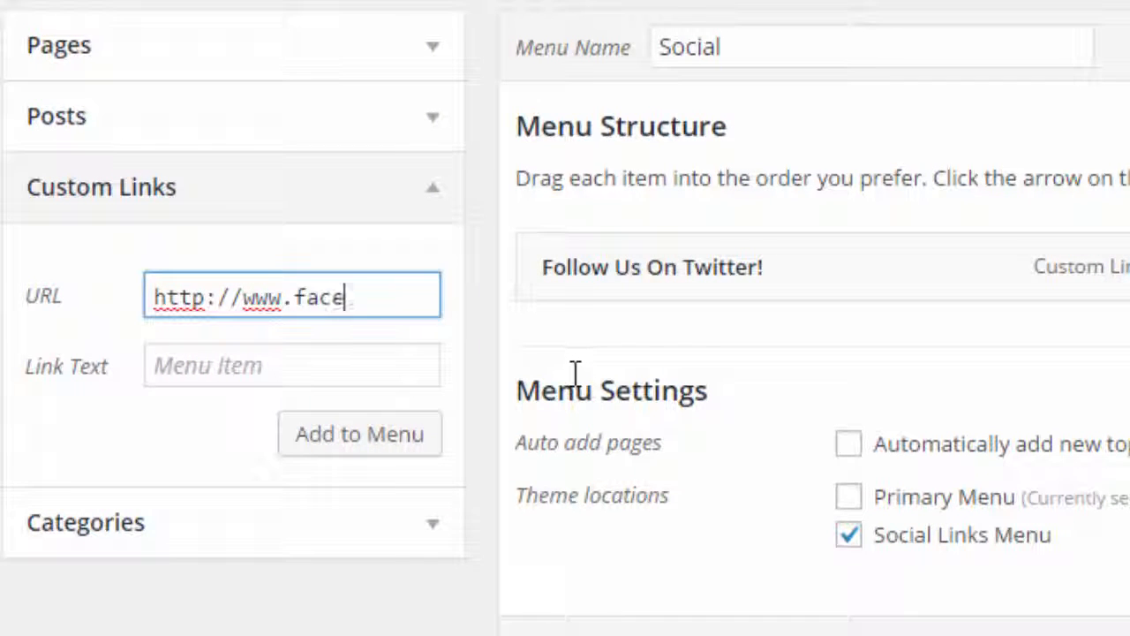
{"action": "type", "text": "book.com/fordemos"}
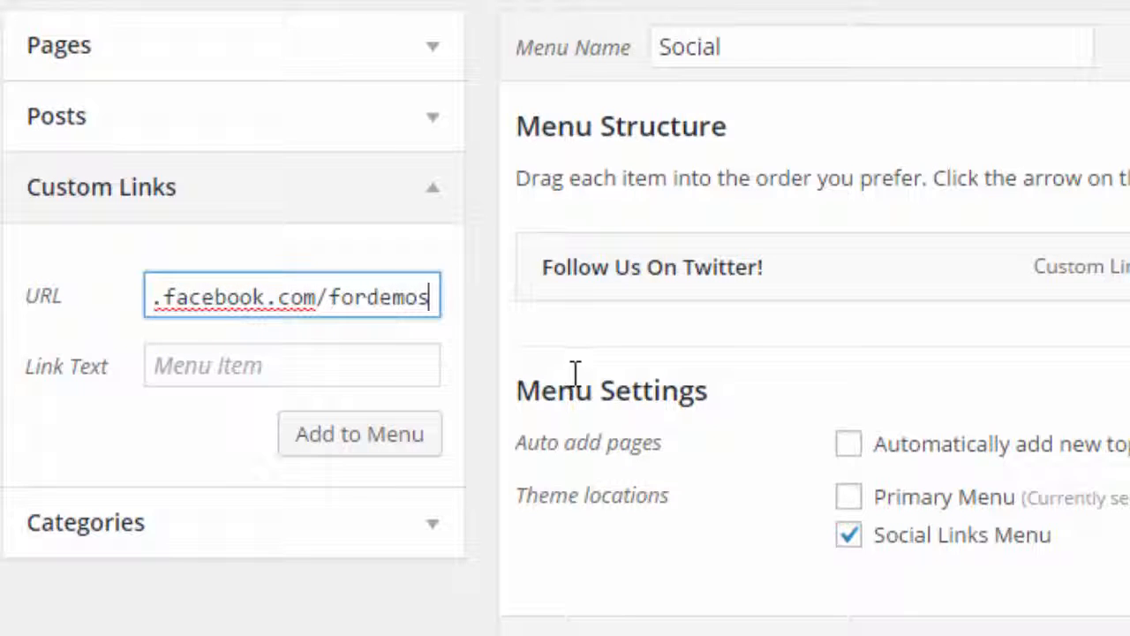
{"action": "key", "text": "Tab"}
{"action": "type", "text": "Like U"}
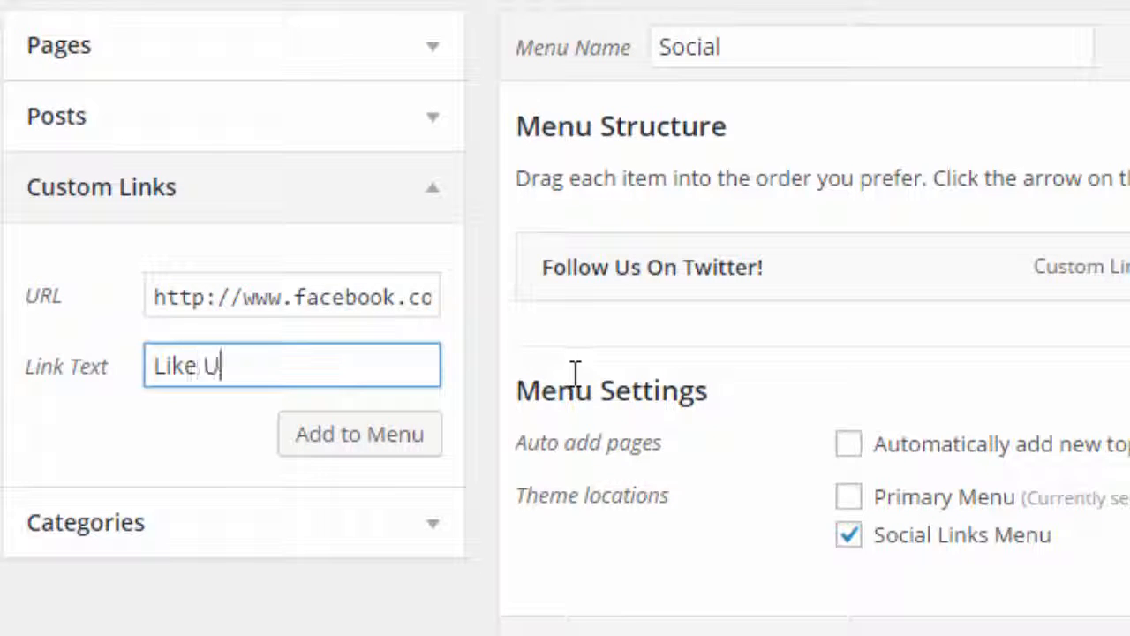
{"action": "type", "text": "s On "}
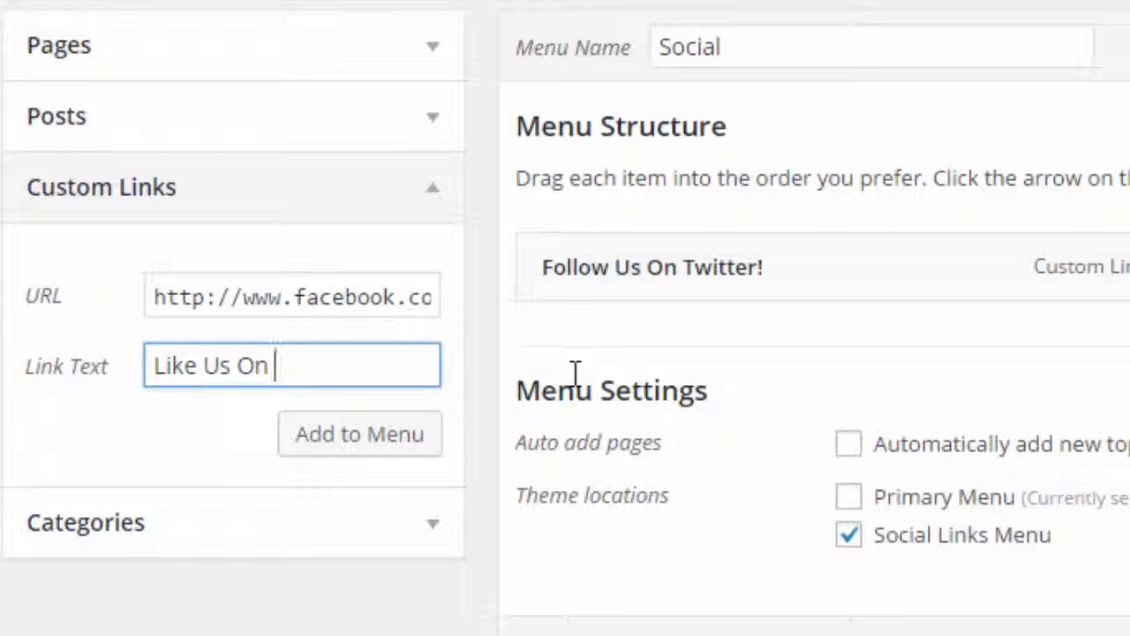
{"action": "type", "text": "Facebook!"}
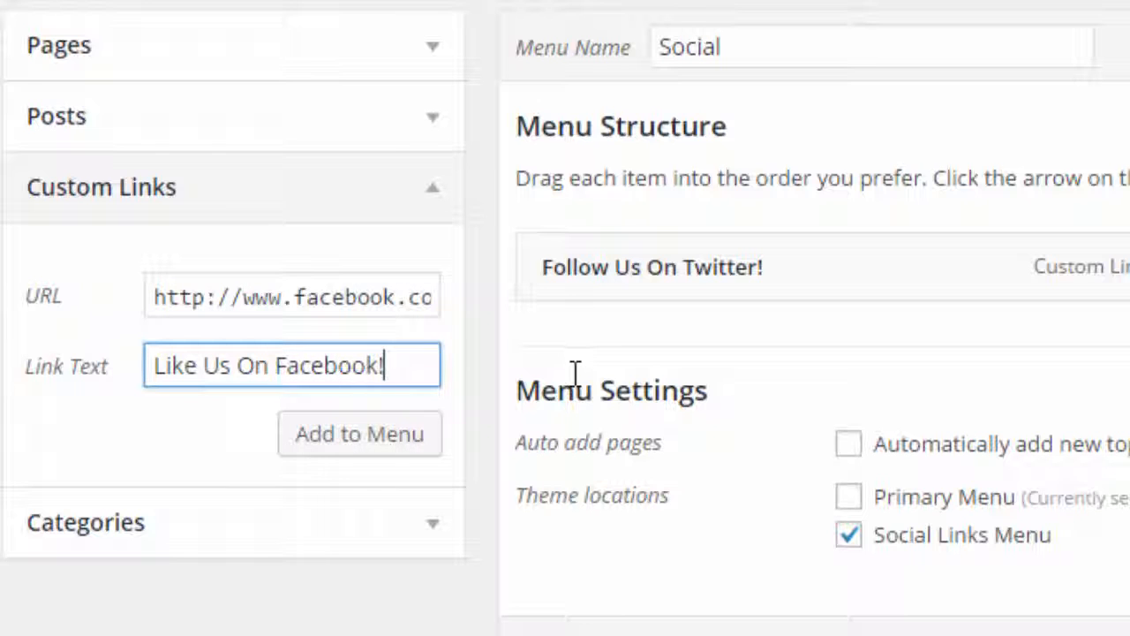
{"action": "left_click", "coordinate": [366, 450]}
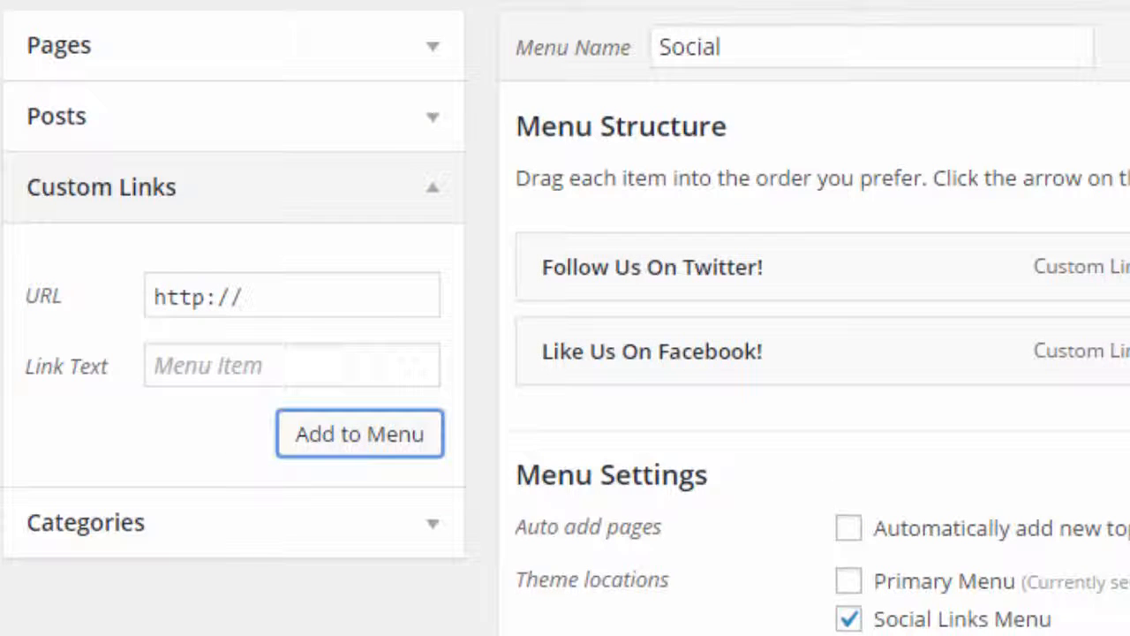
{"action": "left_click", "coordinate": [1129, 46]}
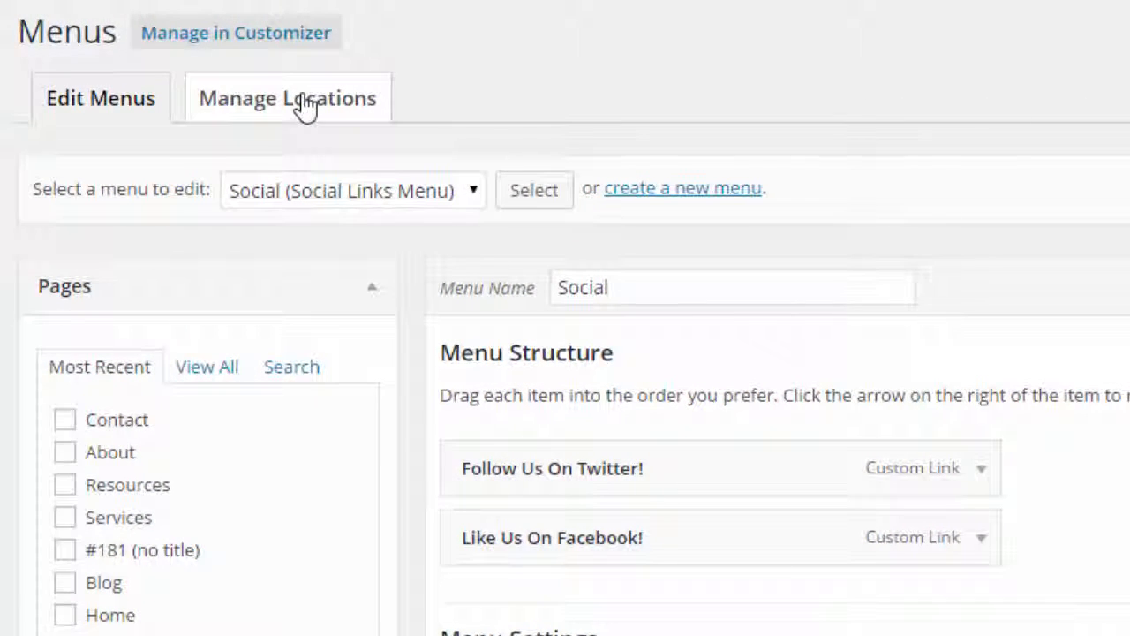
Step: Review the menu choices for the Primary Menu and Social Links Menu locations, and return to menu editing
{"action": "left_click", "coordinate": [304, 101]}
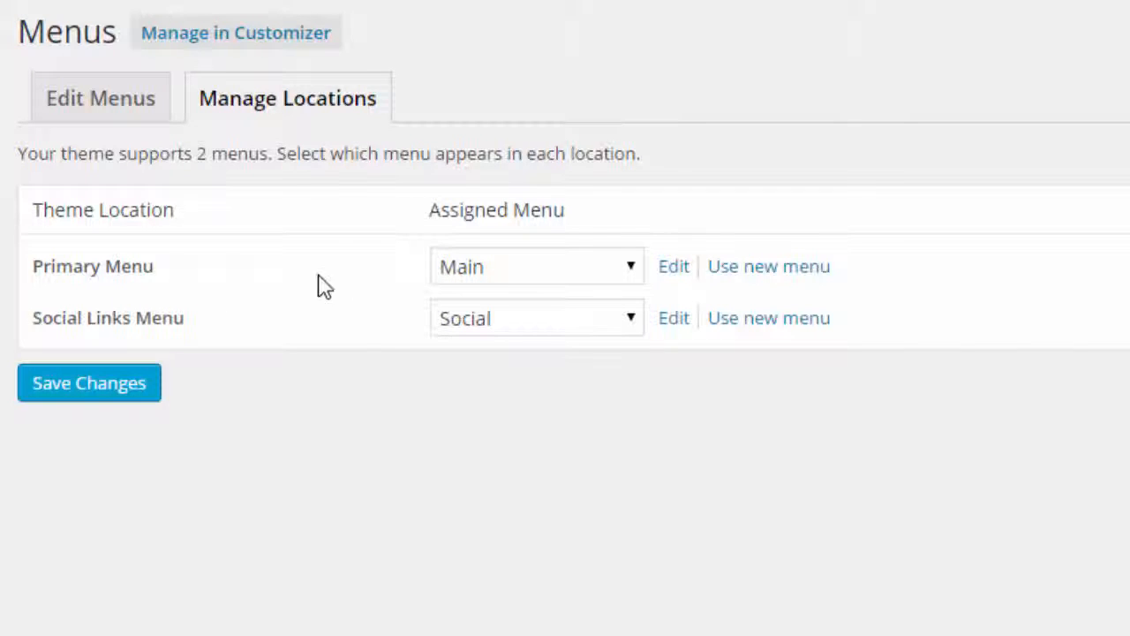
{"action": "left_click", "coordinate": [534, 276]}
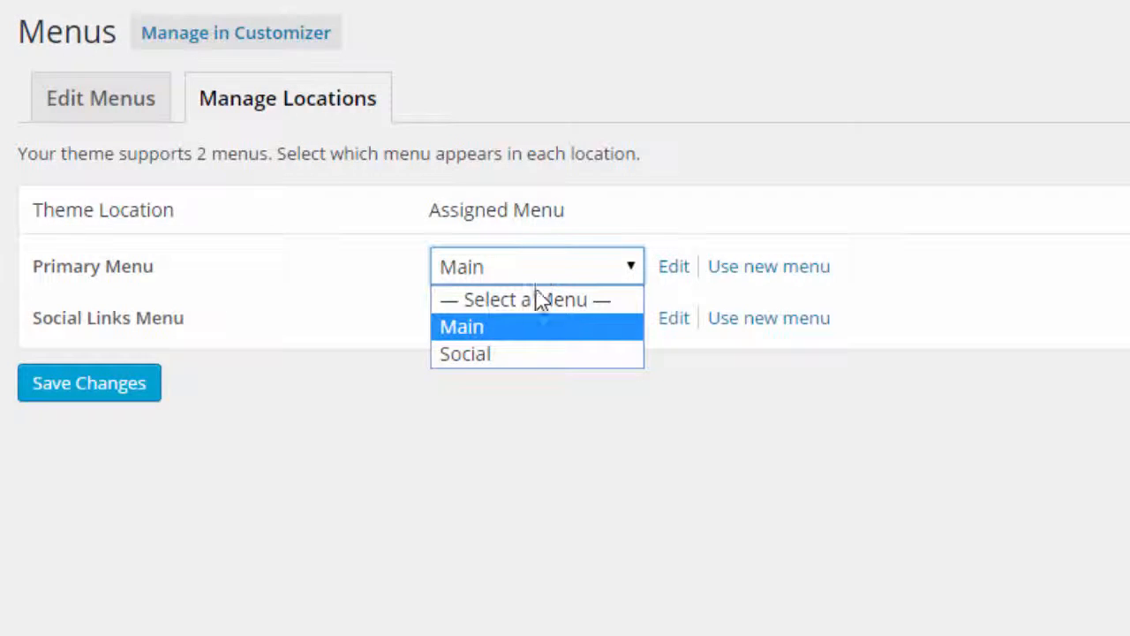
{"action": "left_click", "coordinate": [547, 268]}
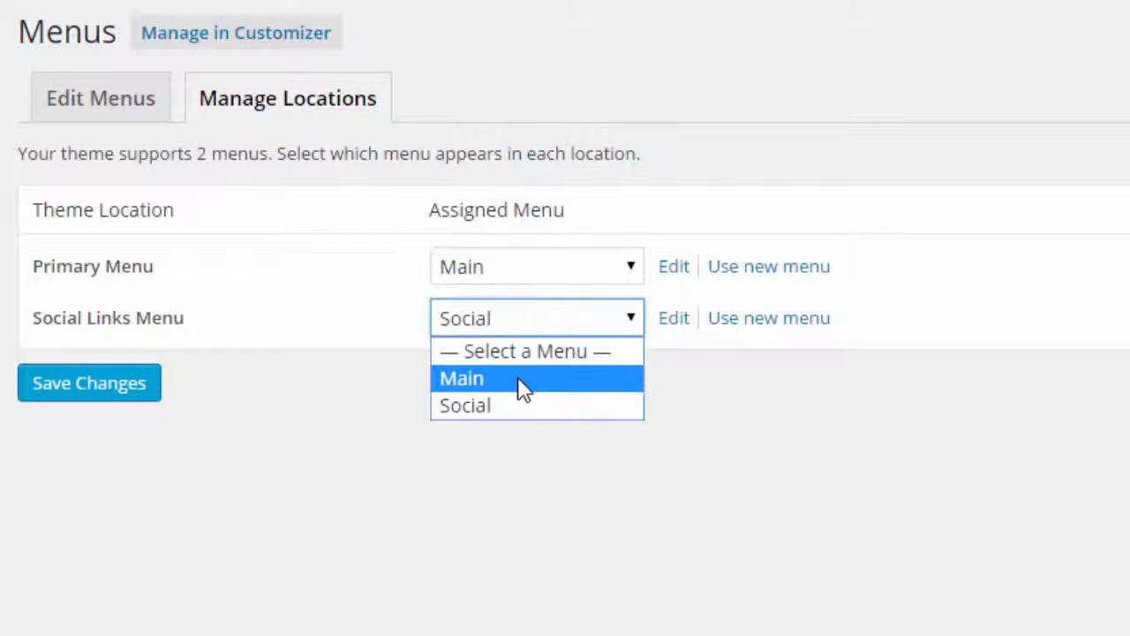
{"action": "left_click", "coordinate": [545, 332]}
{"action": "left_click", "coordinate": [115, 108]}
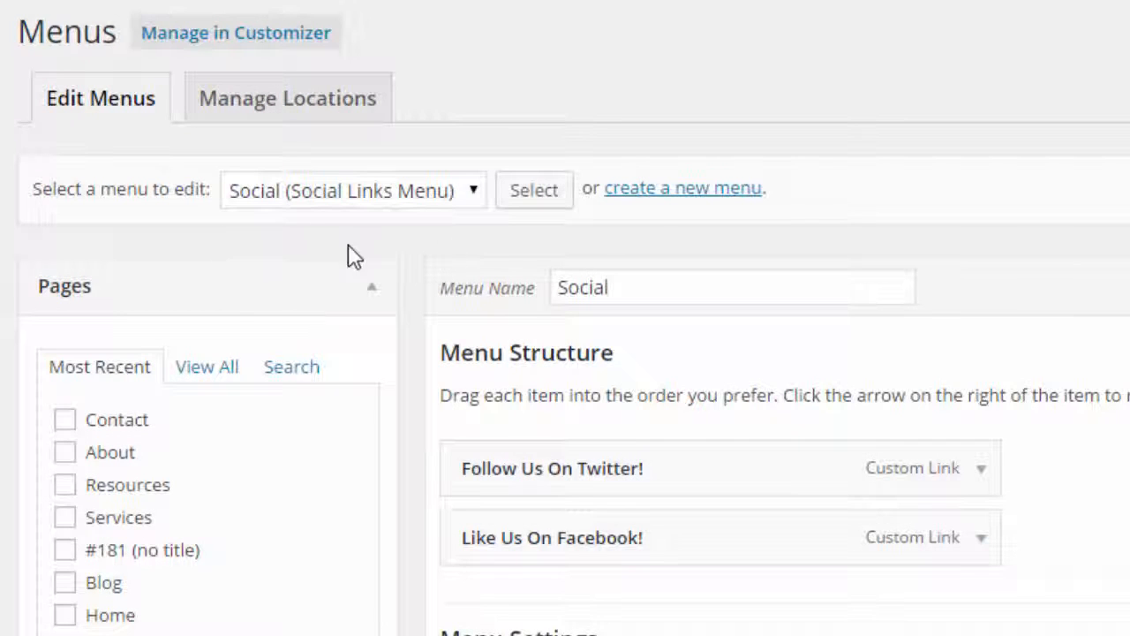
Step: View the blank form for creating a menu and load Main (Primary Menu) for editing instead
{"action": "left_click", "coordinate": [720, 199]}
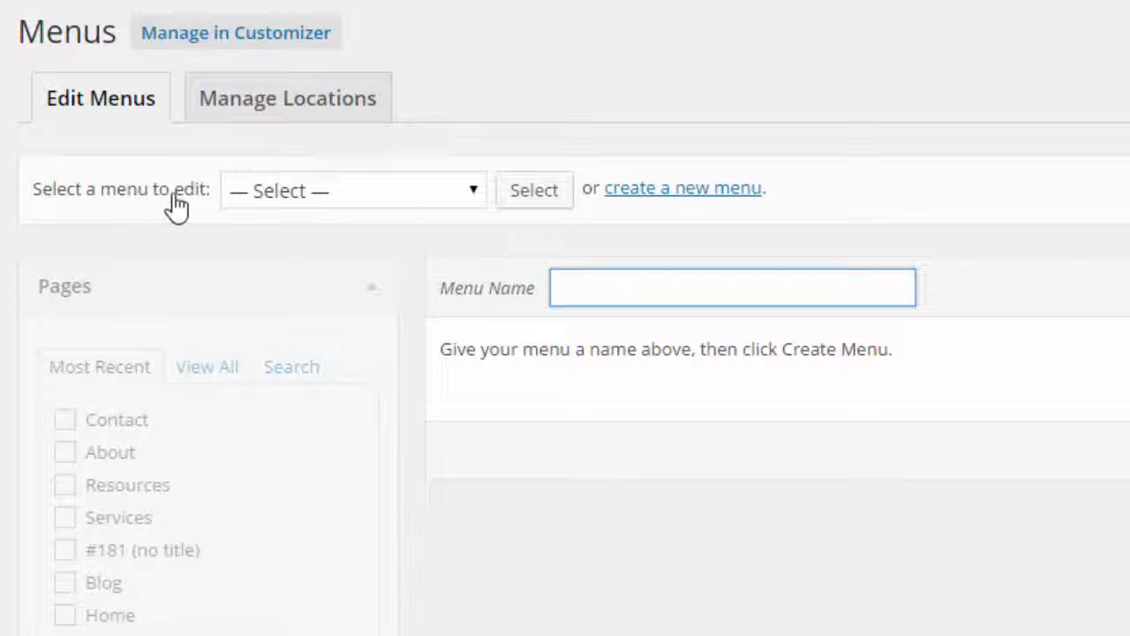
{"action": "left_click", "coordinate": [406, 200]}
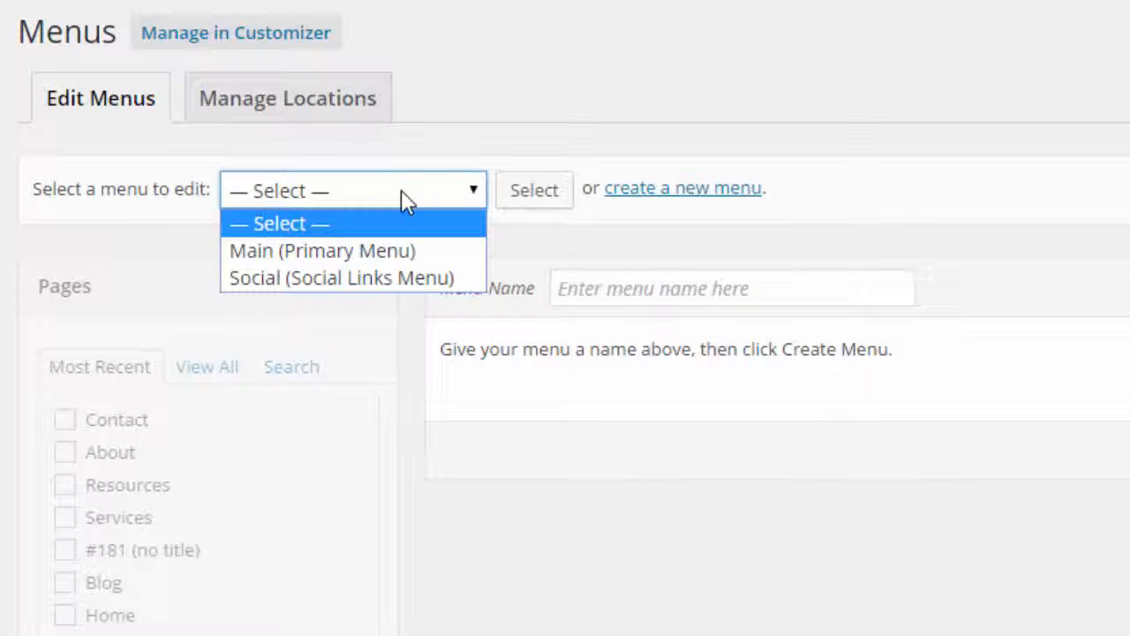
{"action": "left_click", "coordinate": [408, 251]}
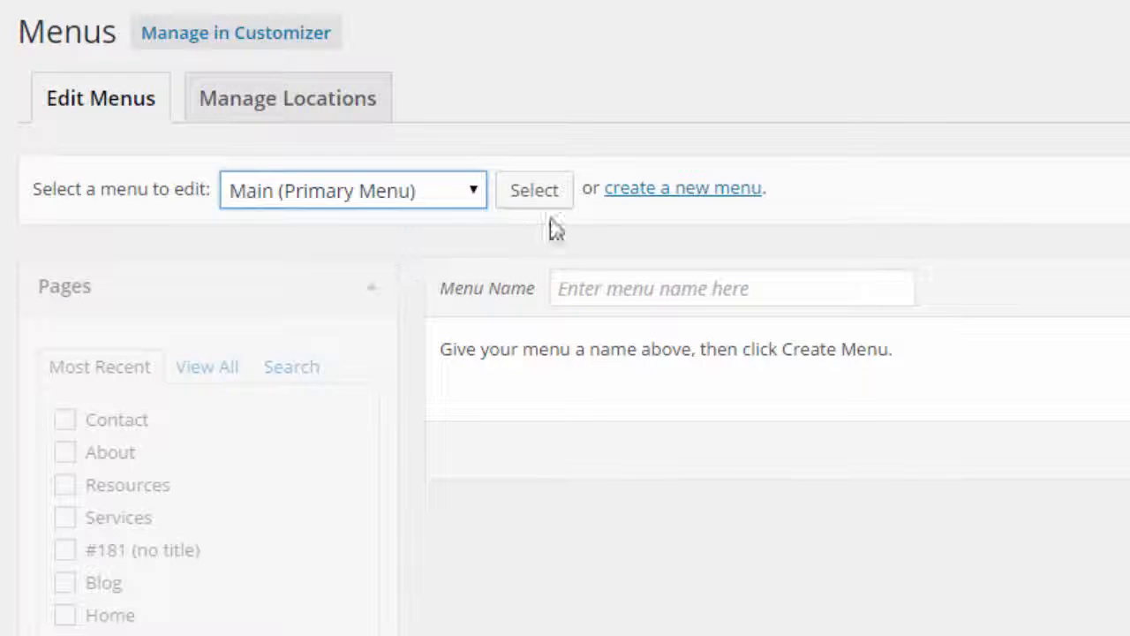
{"action": "left_click", "coordinate": [555, 194]}
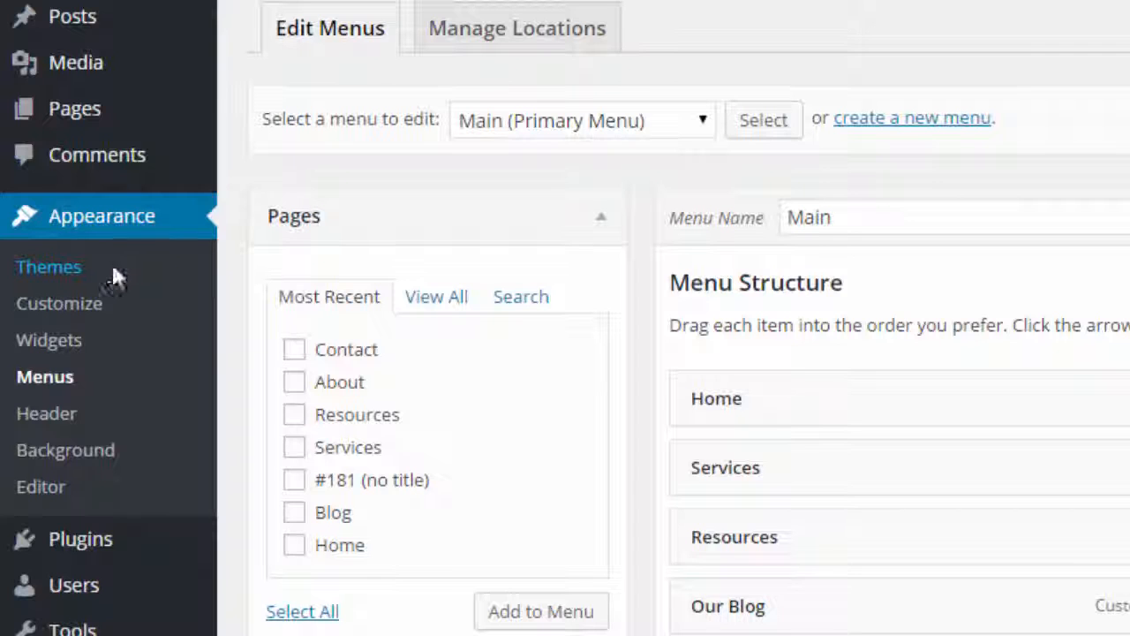
Step: Activate the Enfold theme and return to the menu editor
{"action": "left_click", "coordinate": [49, 266]}
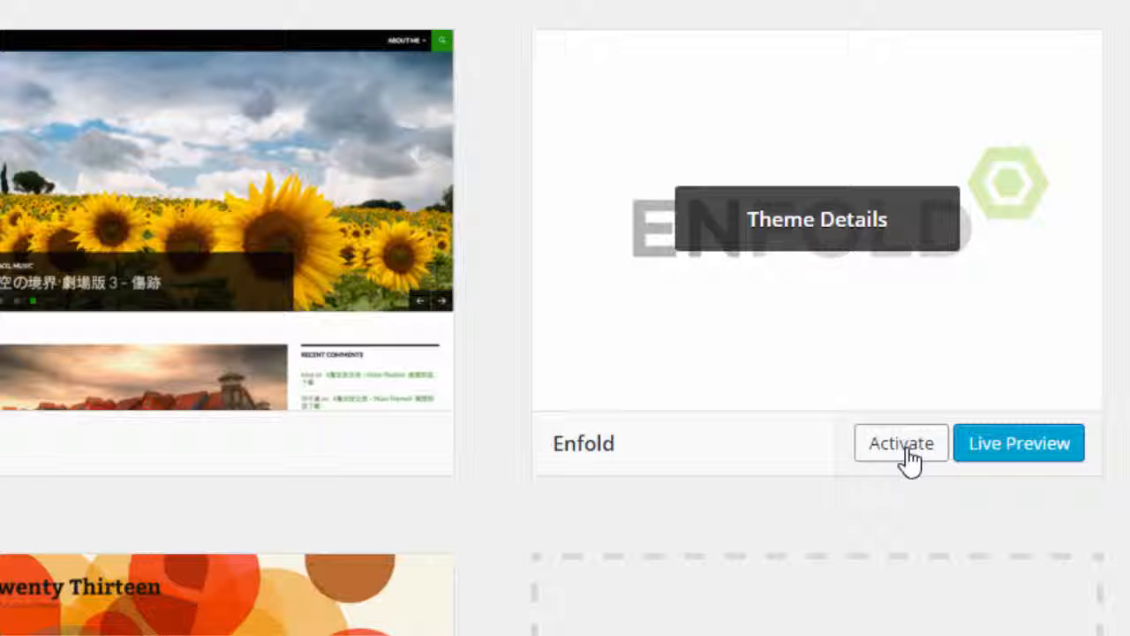
{"action": "left_click", "coordinate": [911, 459]}
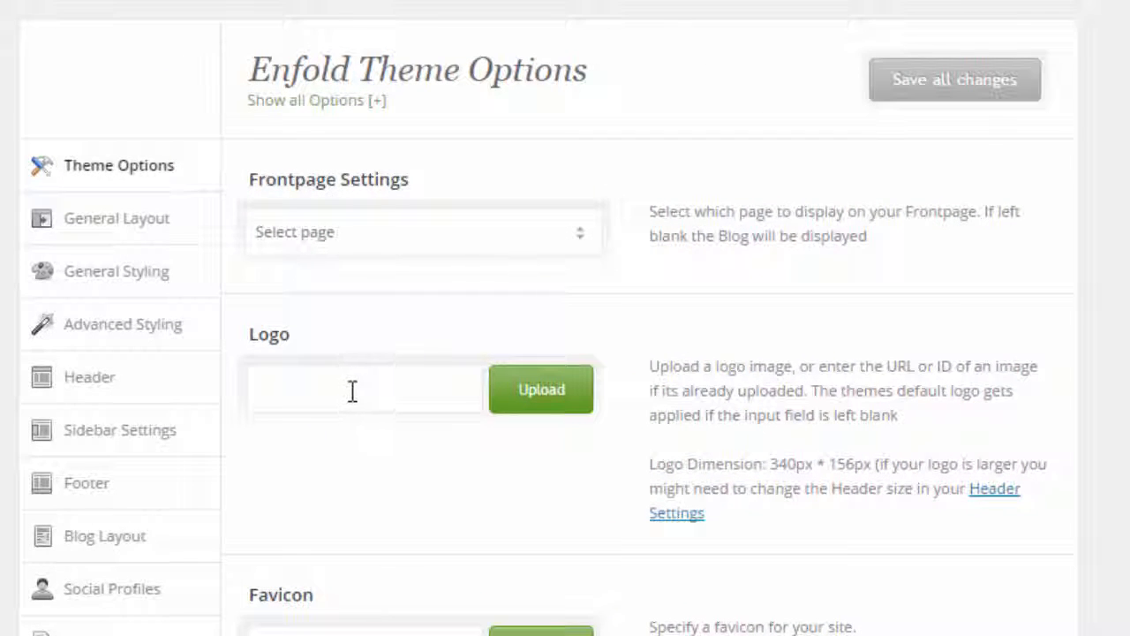
{"action": "mouse_move", "coordinate": [13, 385]}
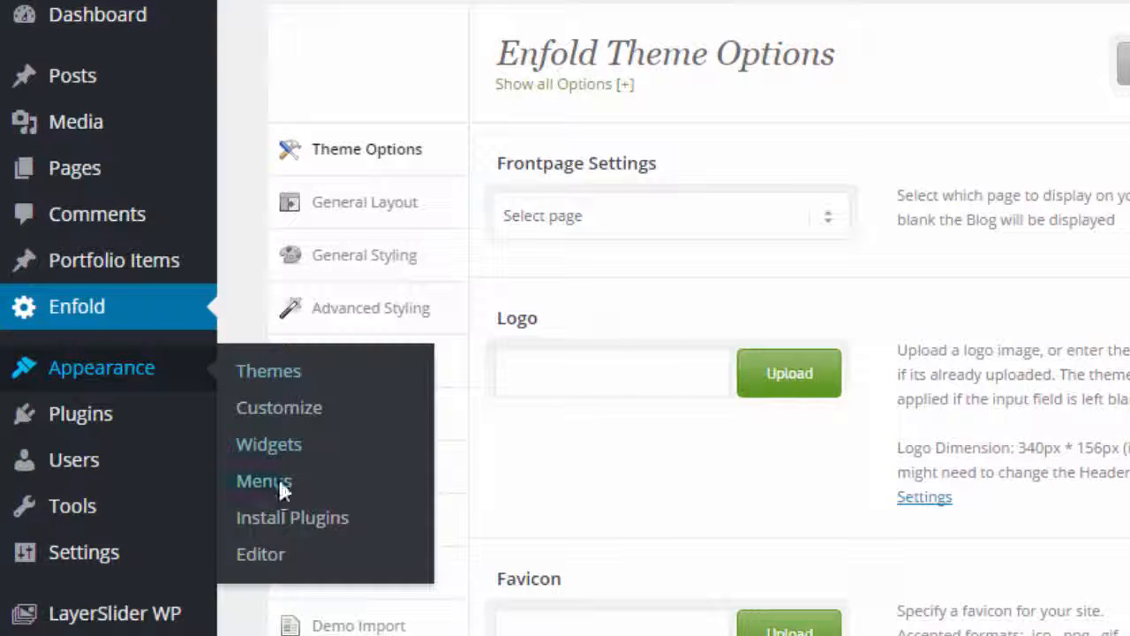
{"action": "left_click", "coordinate": [279, 486]}
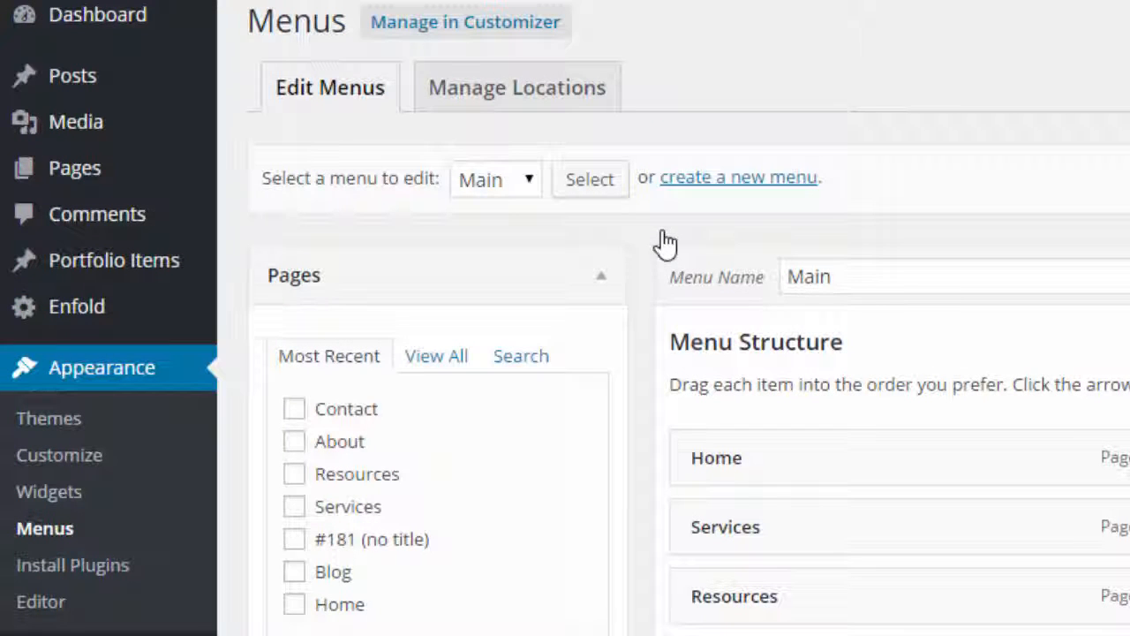
Step: Check which menus can be edited under Enfold and view the theme's menu locations
{"action": "left_click", "coordinate": [499, 182]}
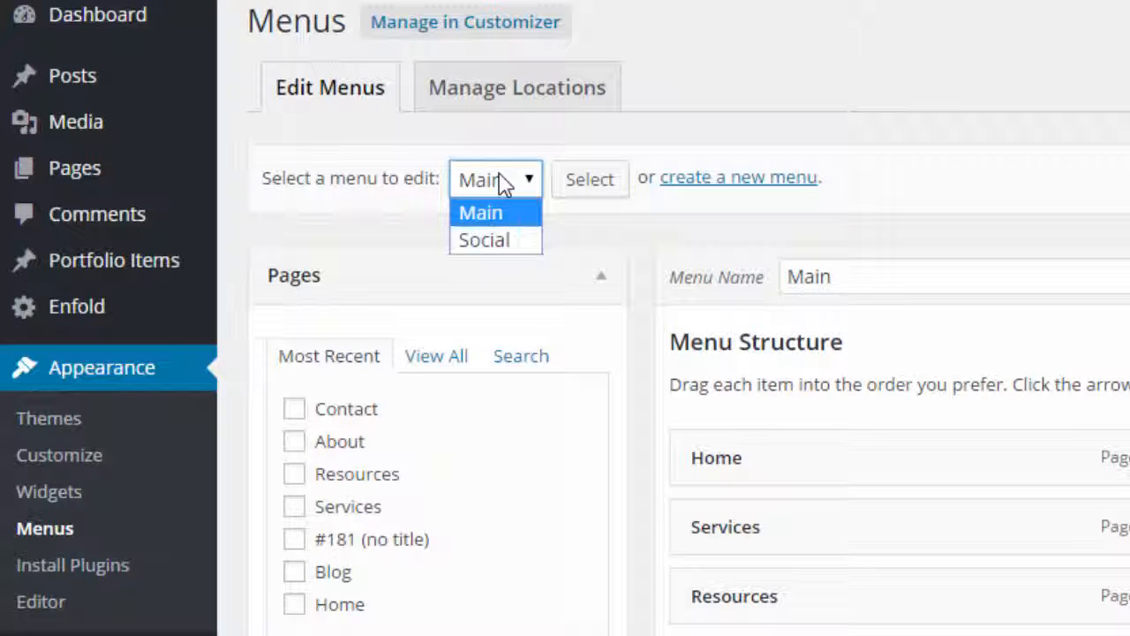
{"action": "left_click", "coordinate": [499, 184]}
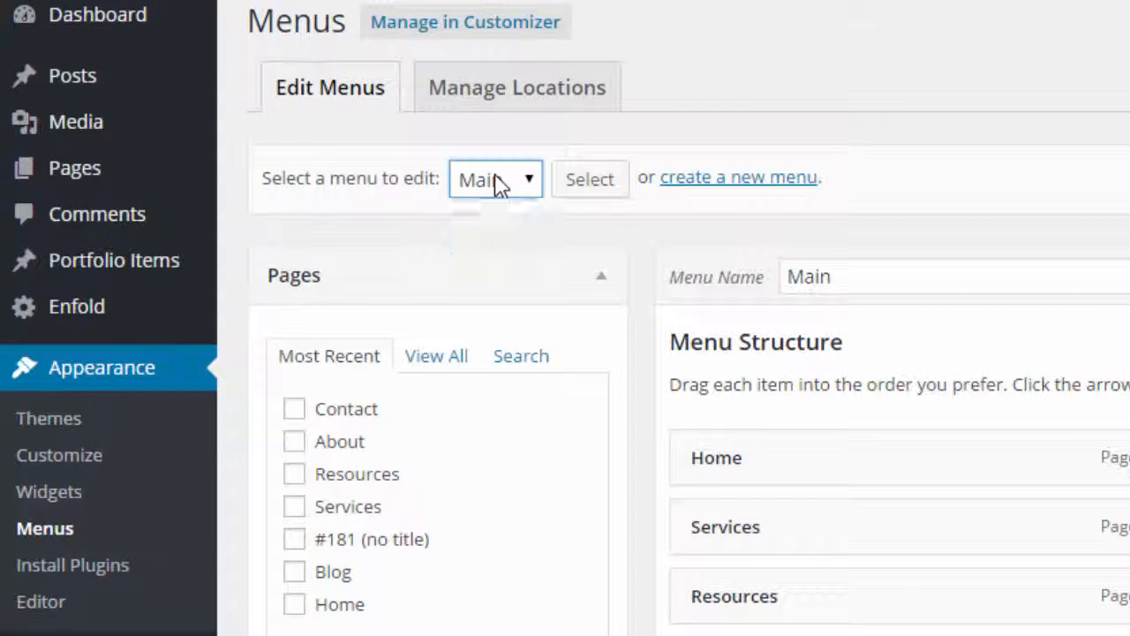
{"action": "left_click", "coordinate": [565, 103]}
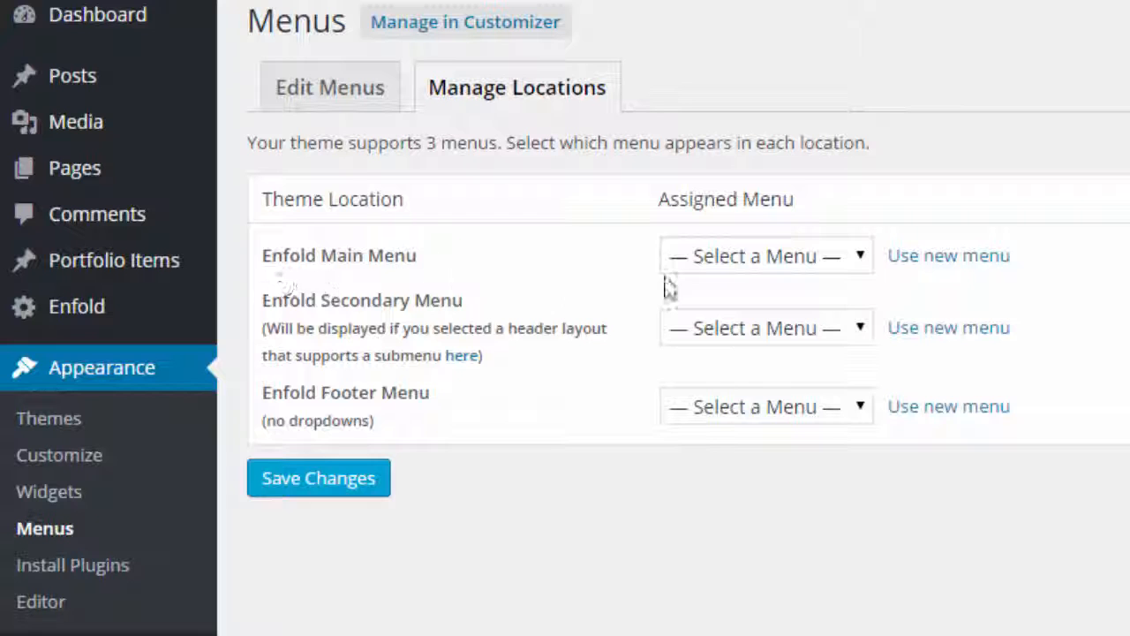
Step: Assign Main to the Enfold Main Menu location and Social to the Enfold Footer Menu location, and save the changes
{"action": "left_click", "coordinate": [801, 265]}
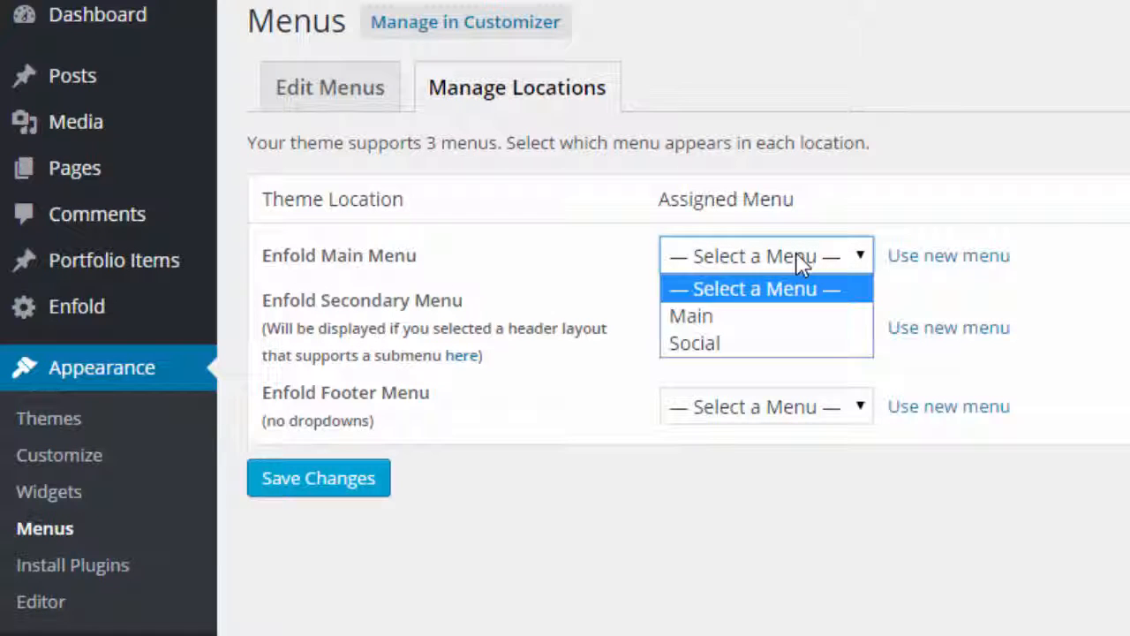
{"action": "left_click", "coordinate": [740, 318]}
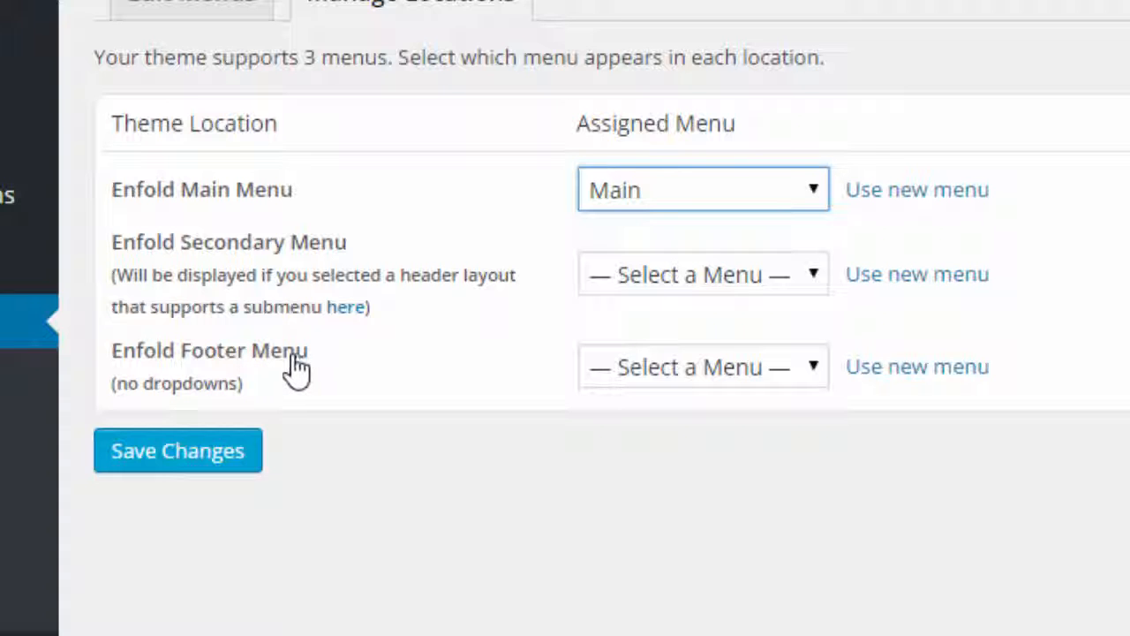
{"action": "left_click", "coordinate": [712, 378]}
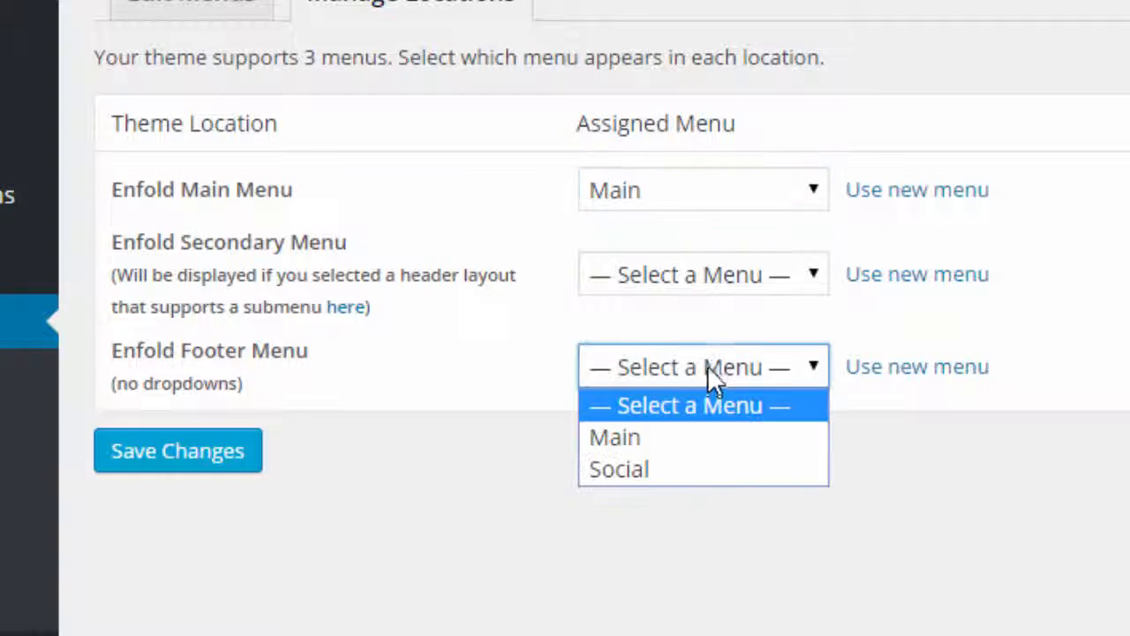
{"action": "left_click", "coordinate": [710, 471]}
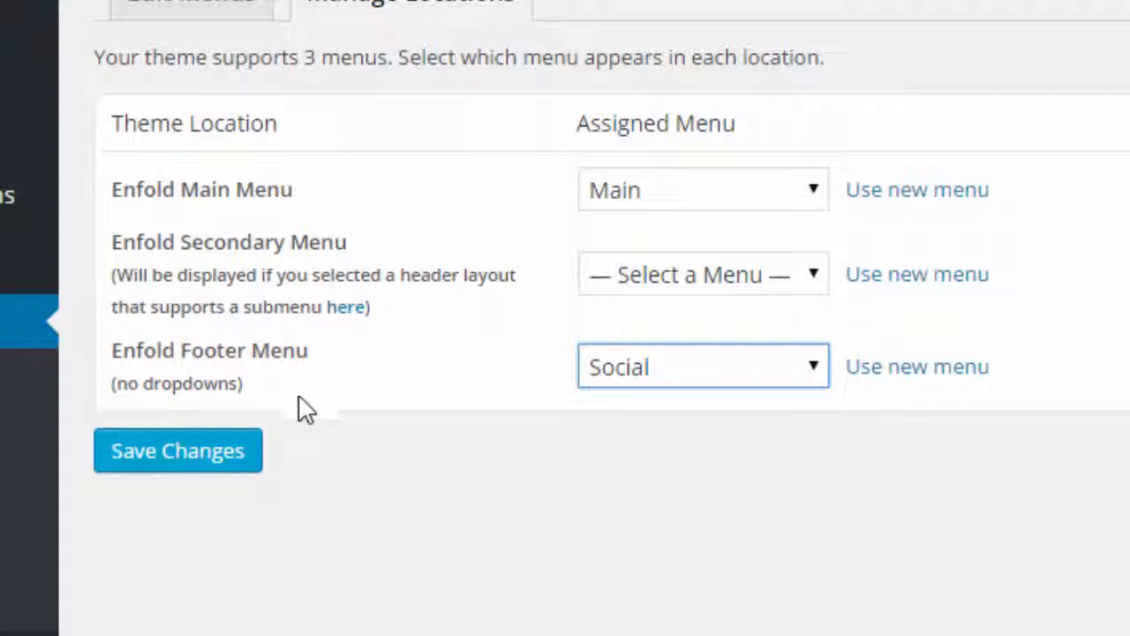
{"action": "left_click", "coordinate": [215, 472]}
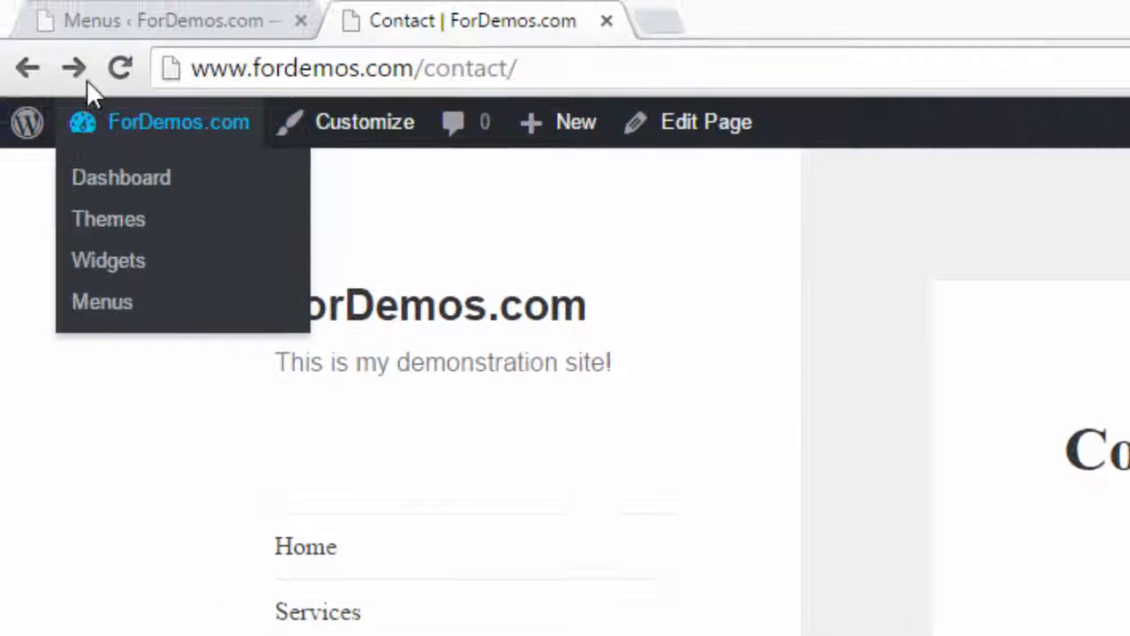
Step: Reload the site's Contact page, check its header and footer menus, and return to menu editing in the dashboard
{"action": "left_click", "coordinate": [124, 67]}
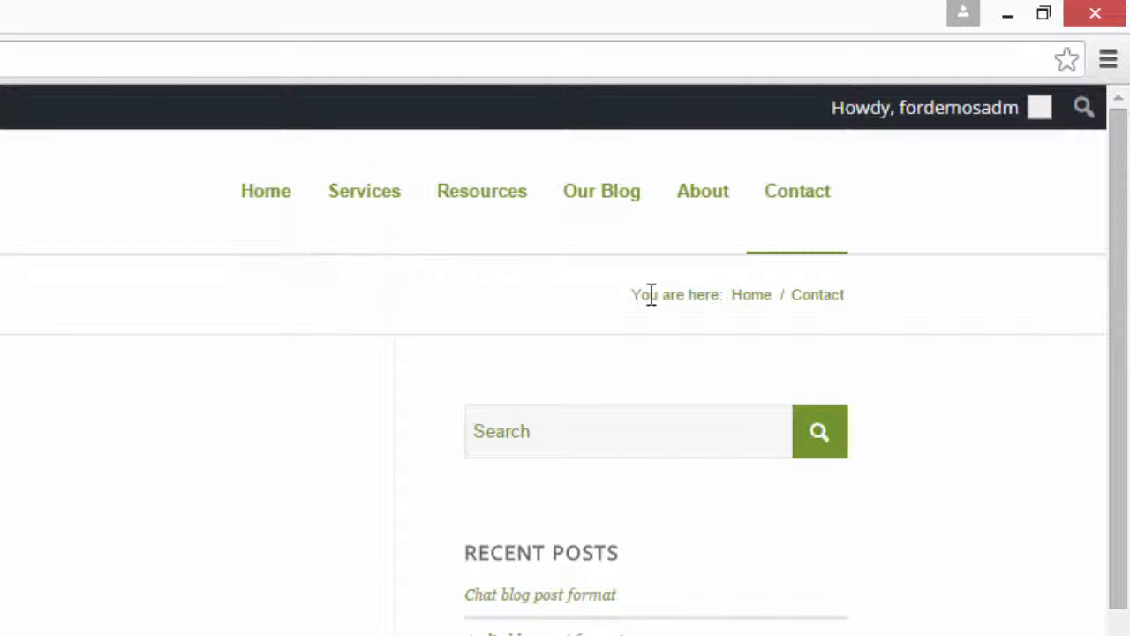
{"action": "left_click_drag", "start_coordinate": [1118, 318], "coordinate": [1059, 265]}
{"action": "scroll", "coordinate": [16, 166], "scroll_direction": "down", "scroll_amount": 1}
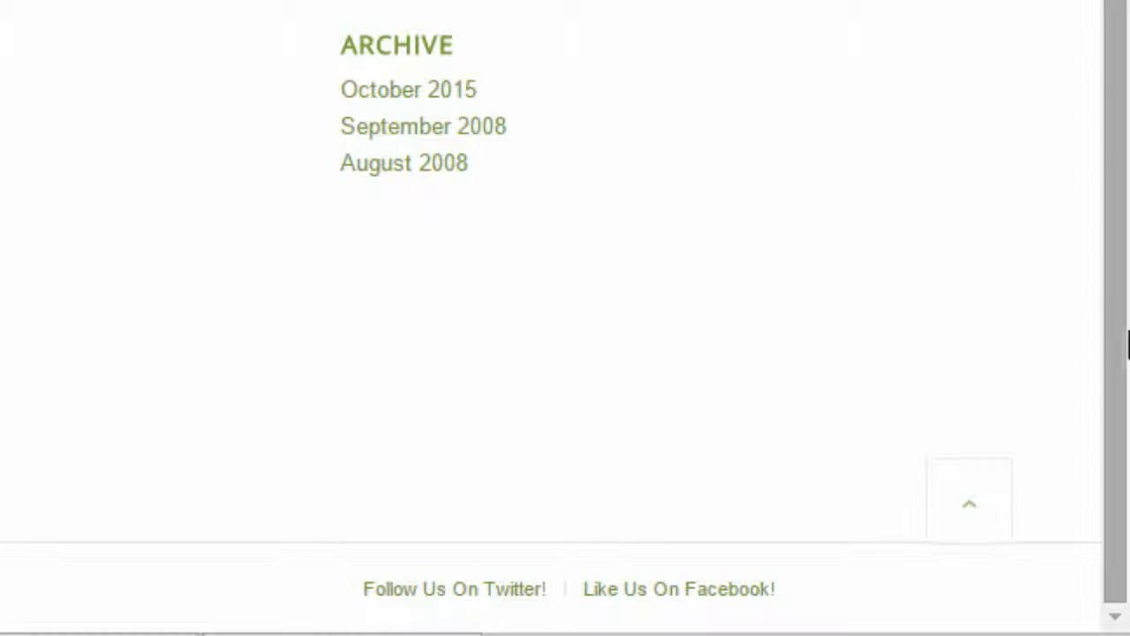
{"action": "scroll", "coordinate": [1093, 197], "scroll_direction": "up", "scroll_amount": 10}
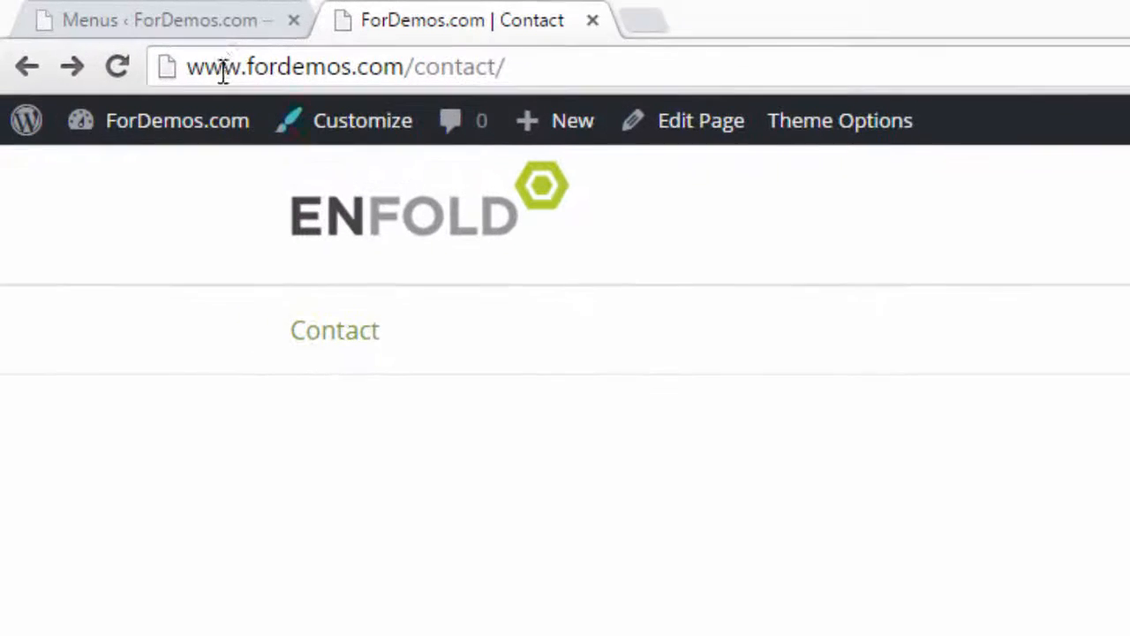
{"action": "left_click", "coordinate": [216, 26]}
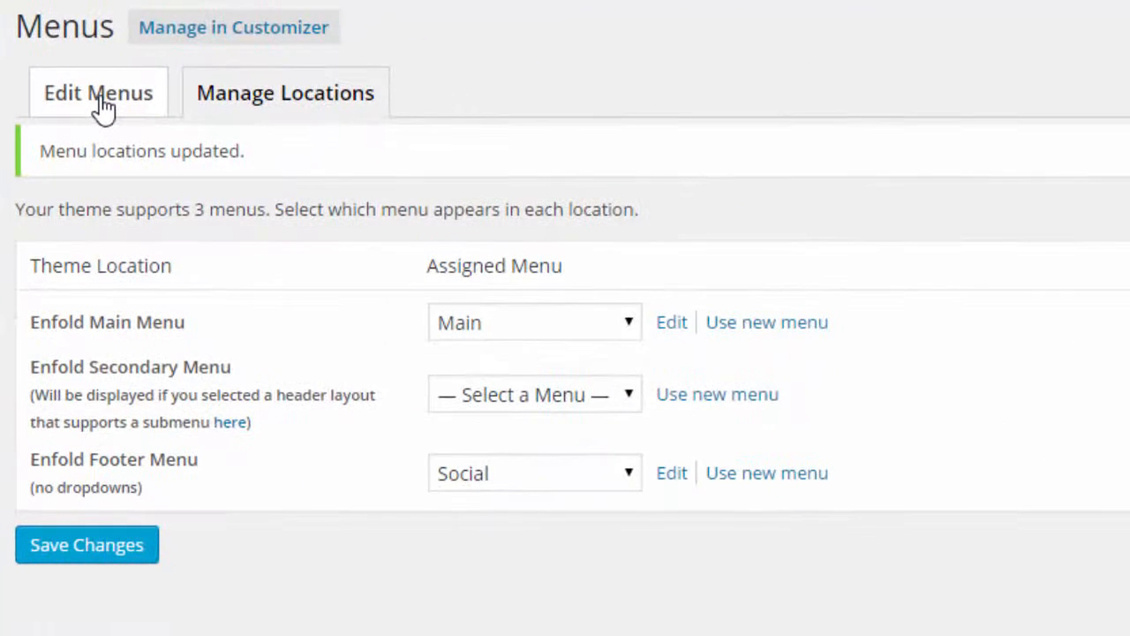
{"action": "left_click", "coordinate": [384, 287]}
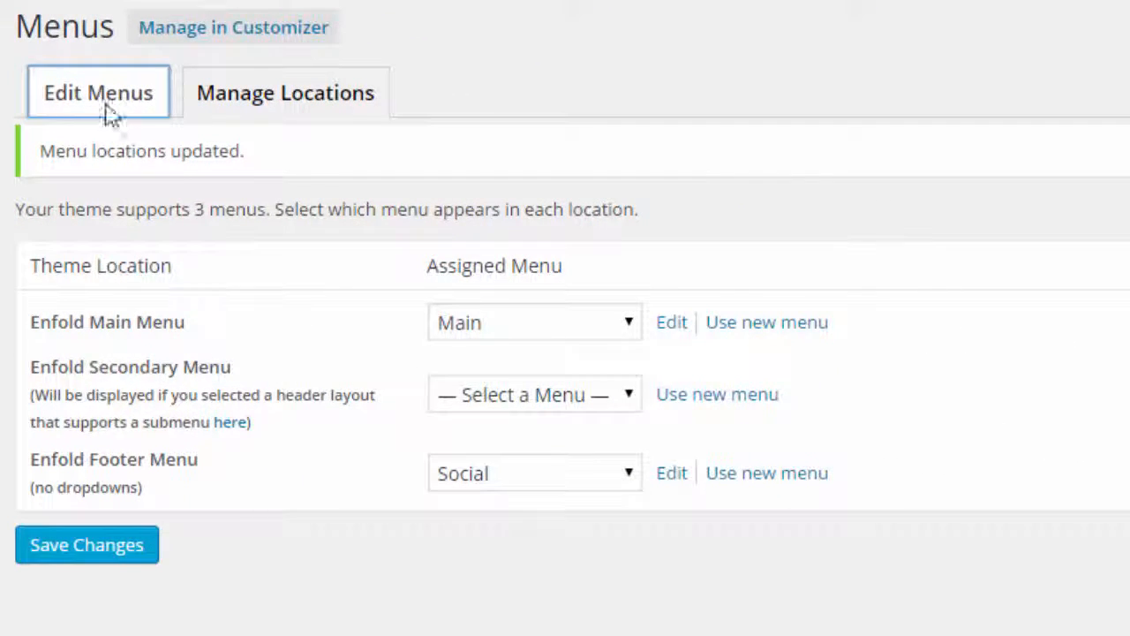